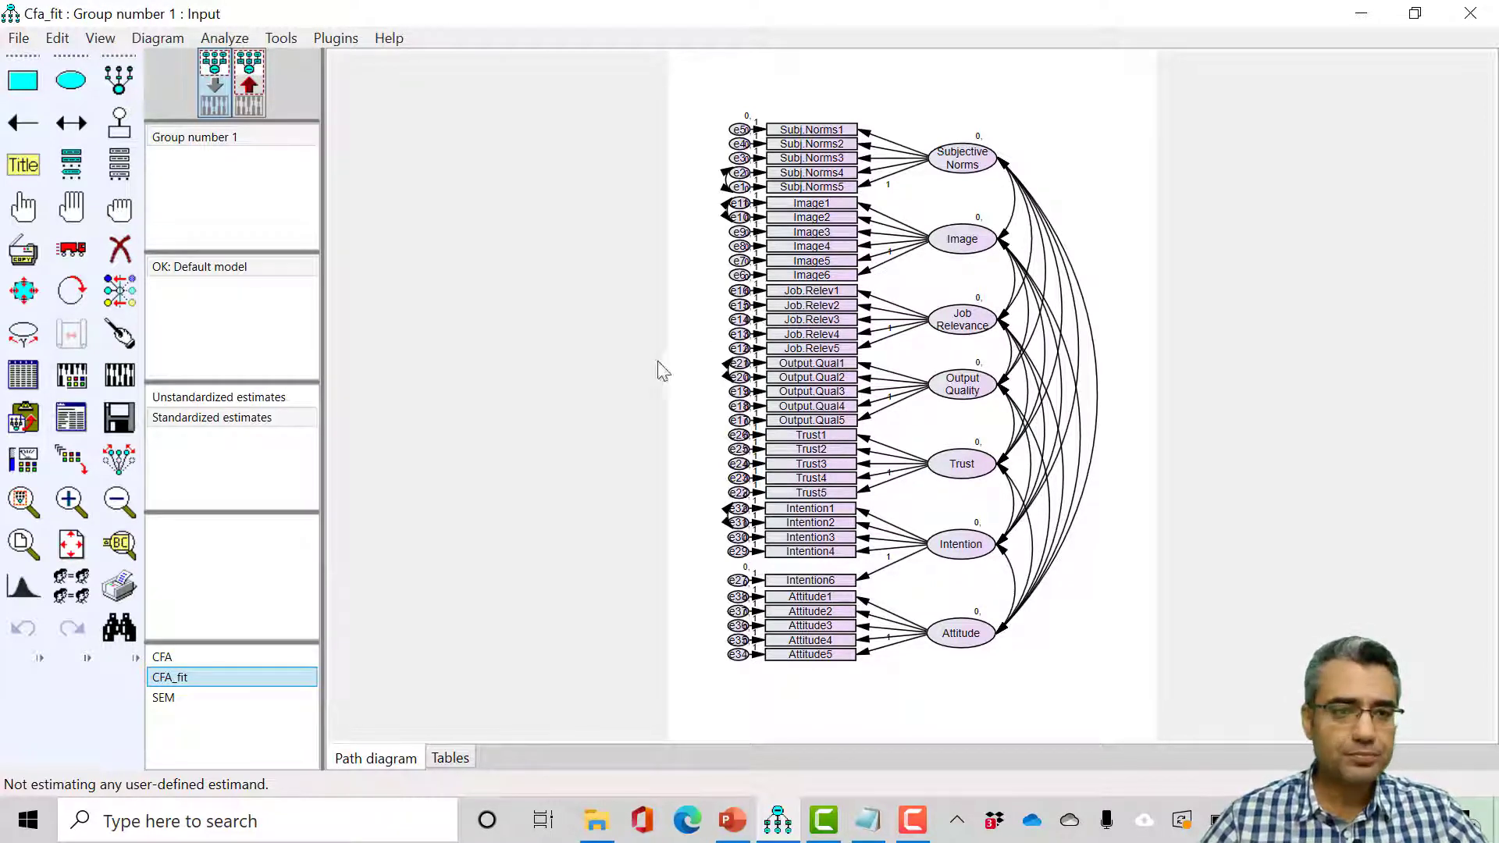
Compare the SEM and CFA_fit diagrams and check the attached data file without changes
click(206, 698)
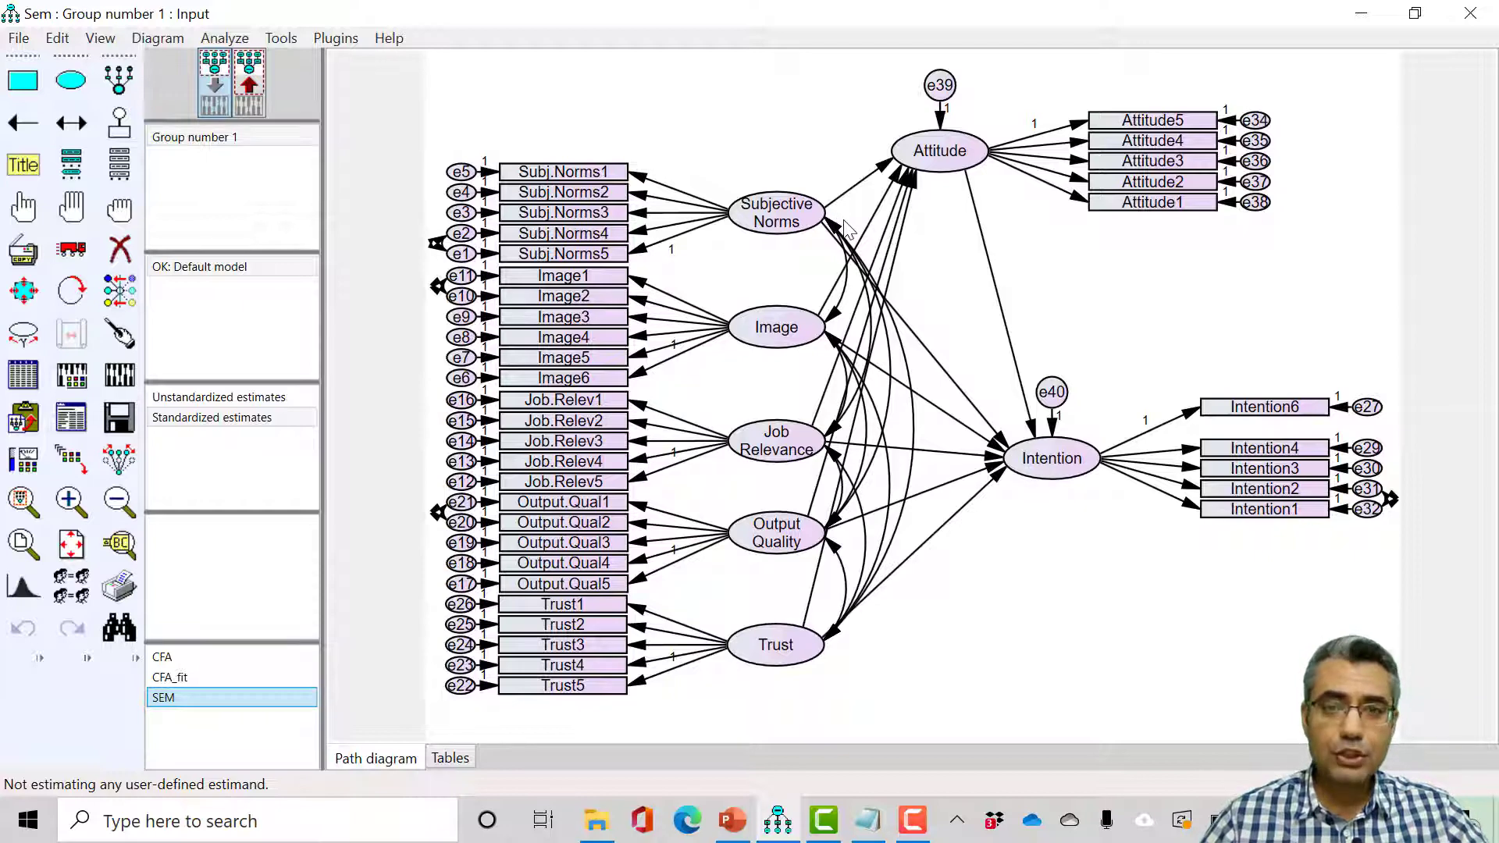
click(208, 677)
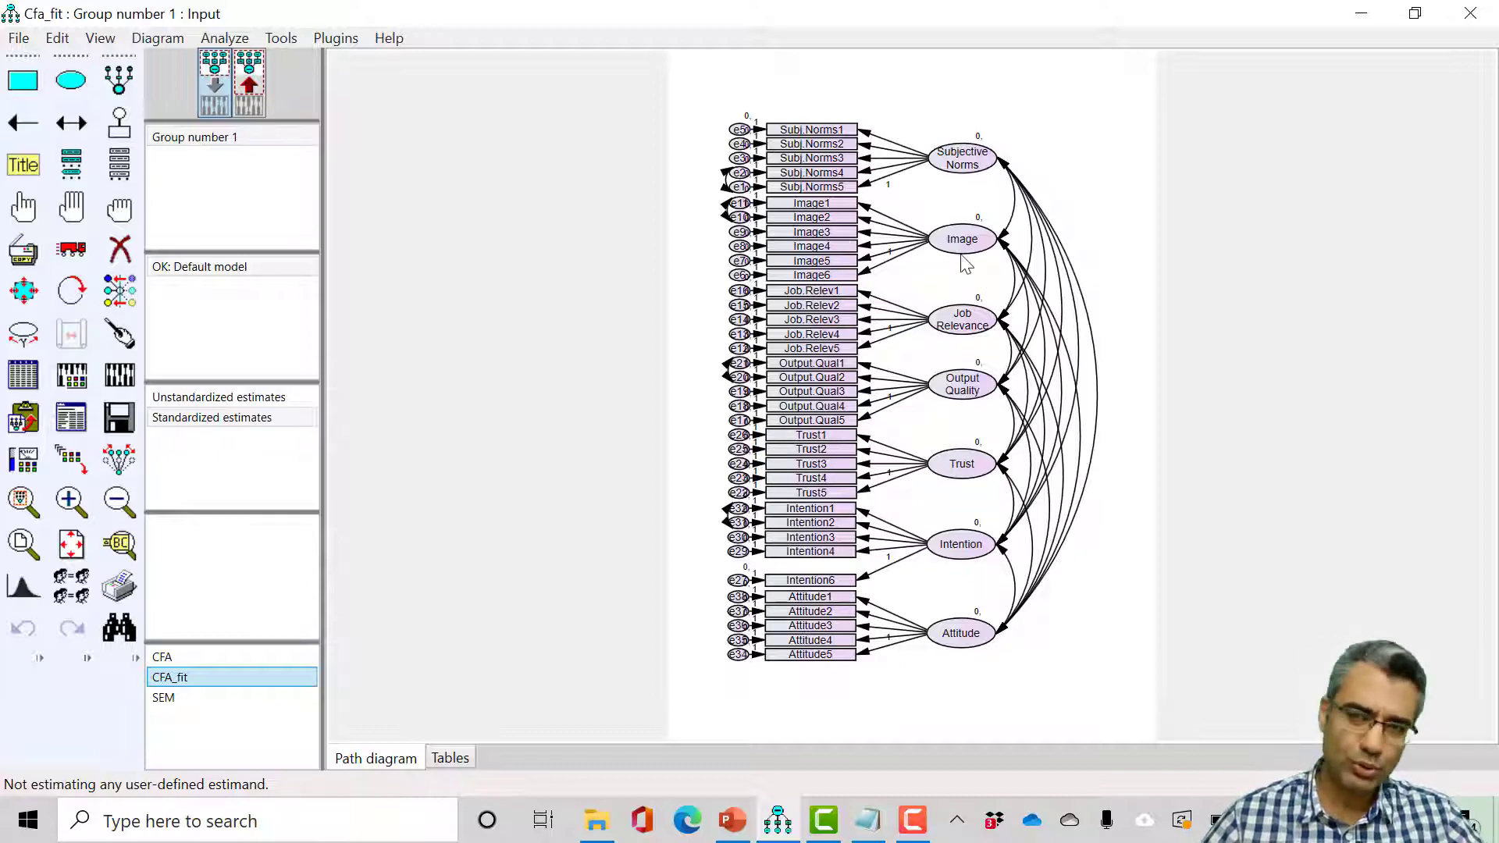
click(186, 697)
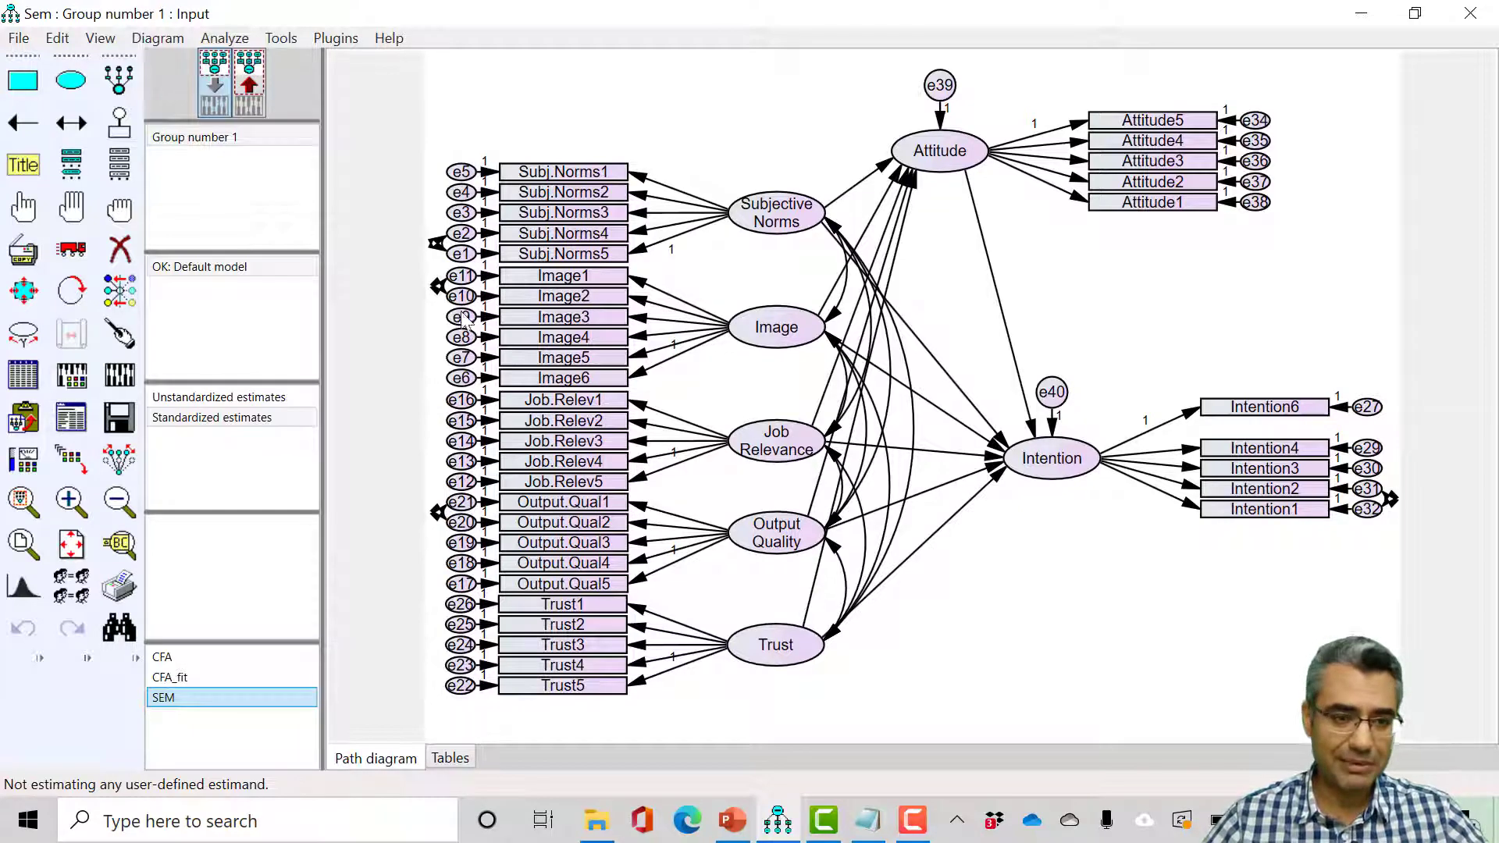
click(188, 680)
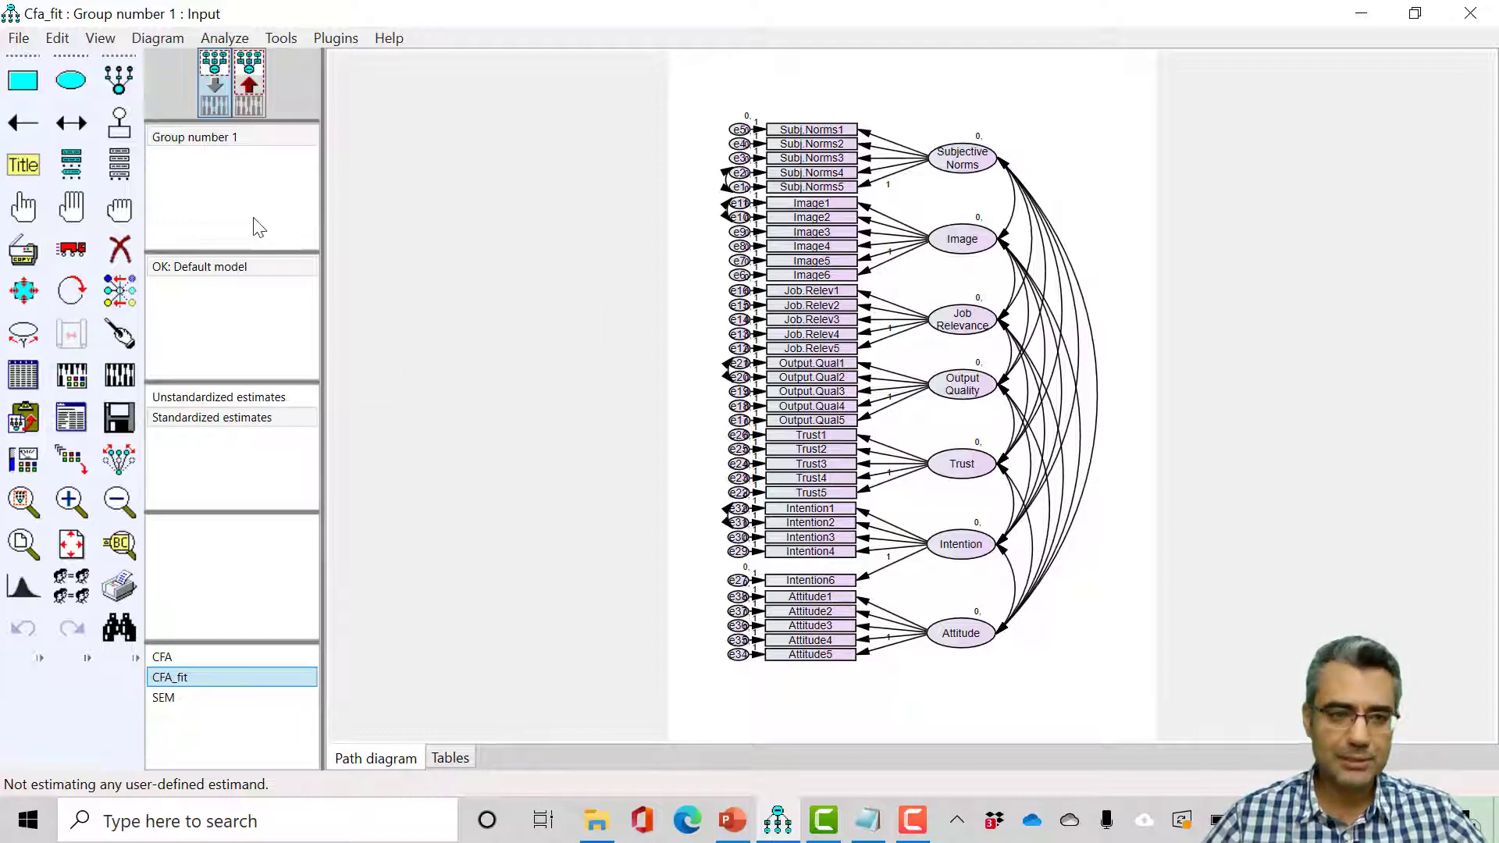
click(25, 377)
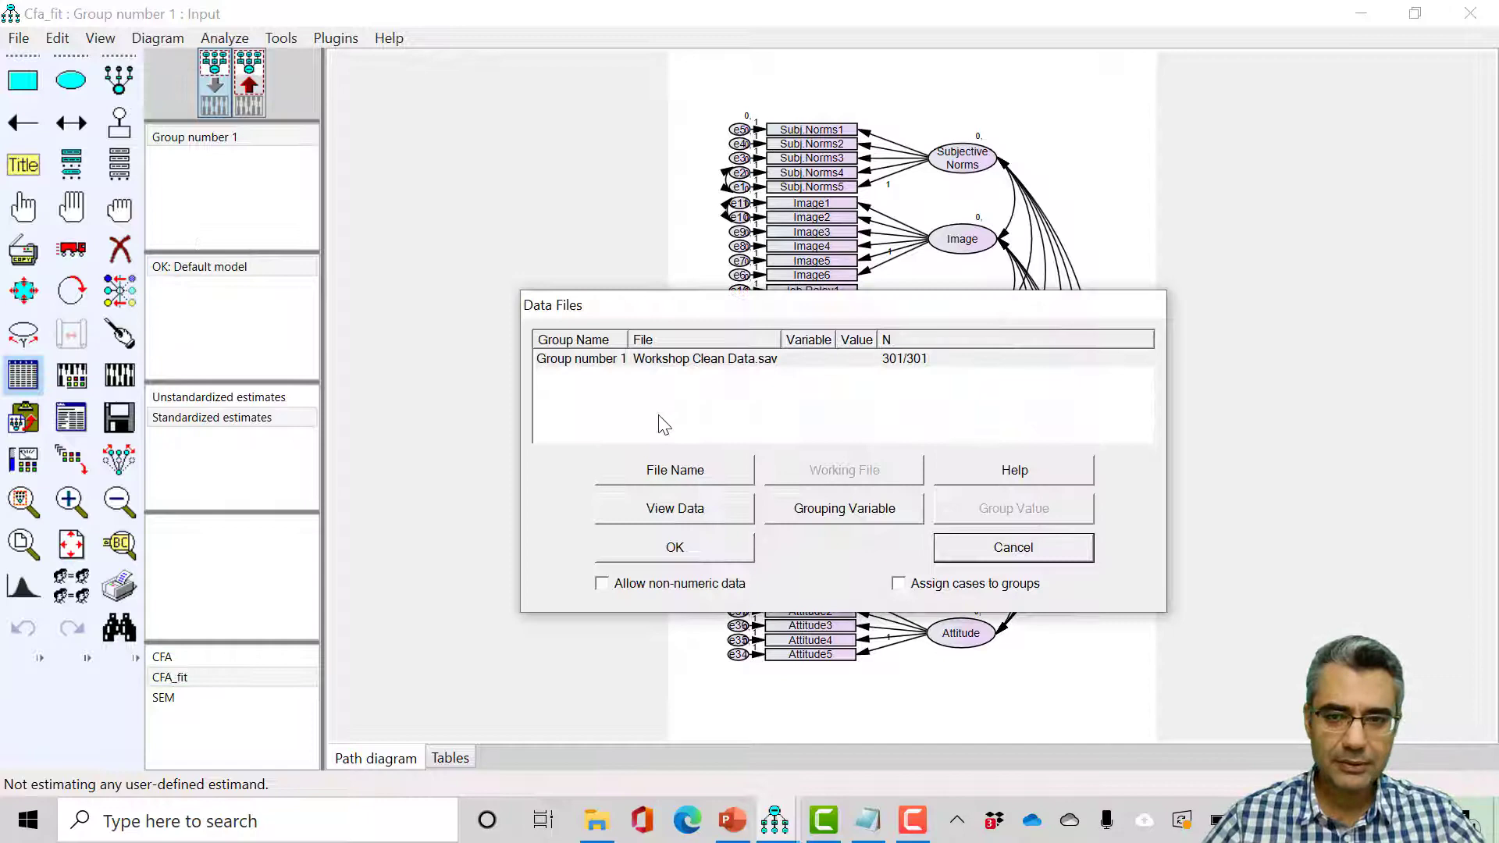
click(1047, 553)
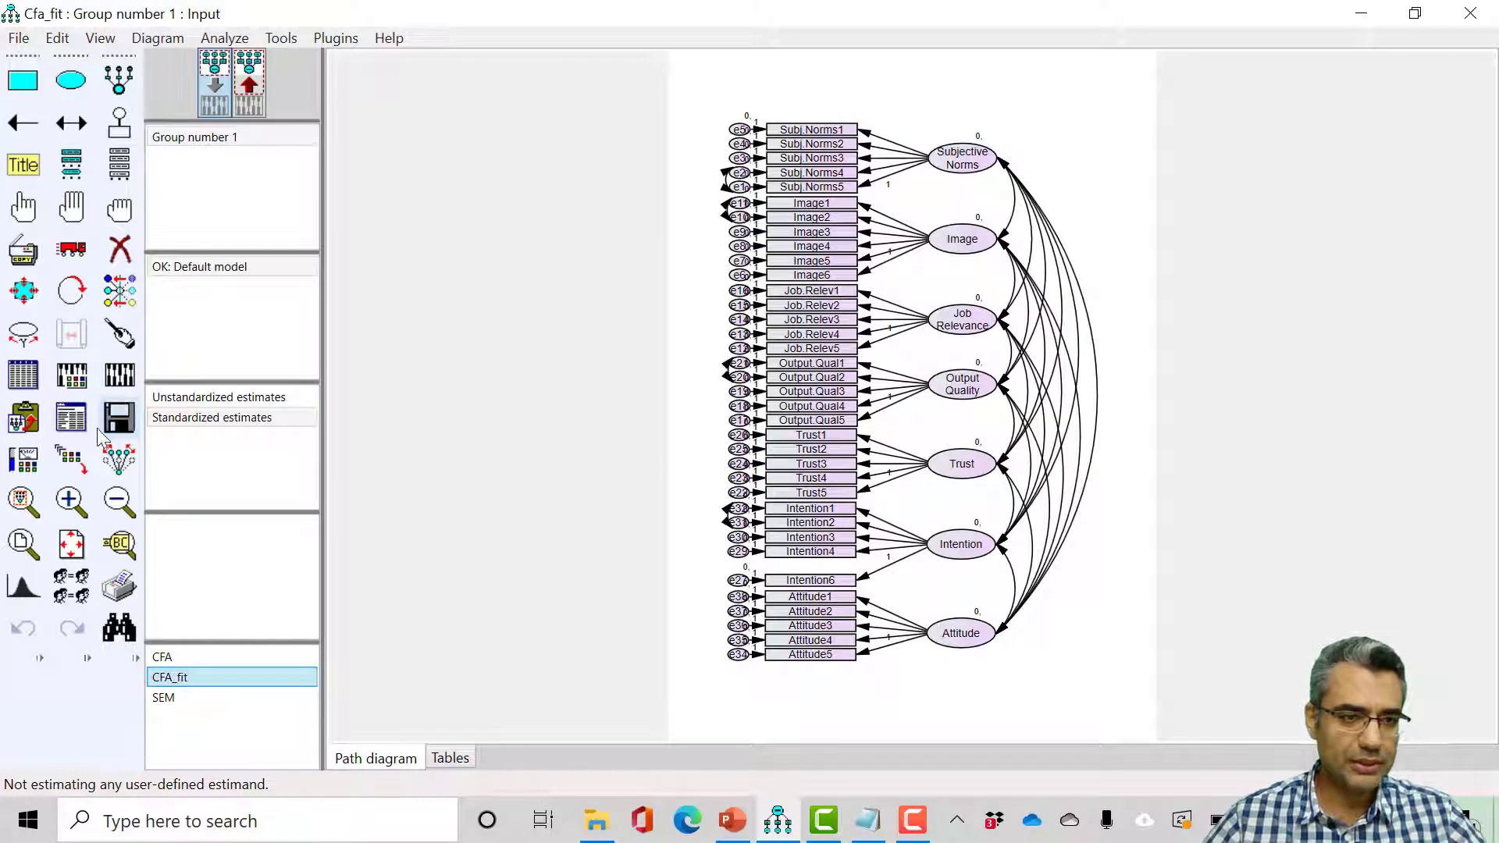
In Analysis Properties, untick 'Estimate means and intercepts' and review the Output settings
click(71, 376)
click(373, 80)
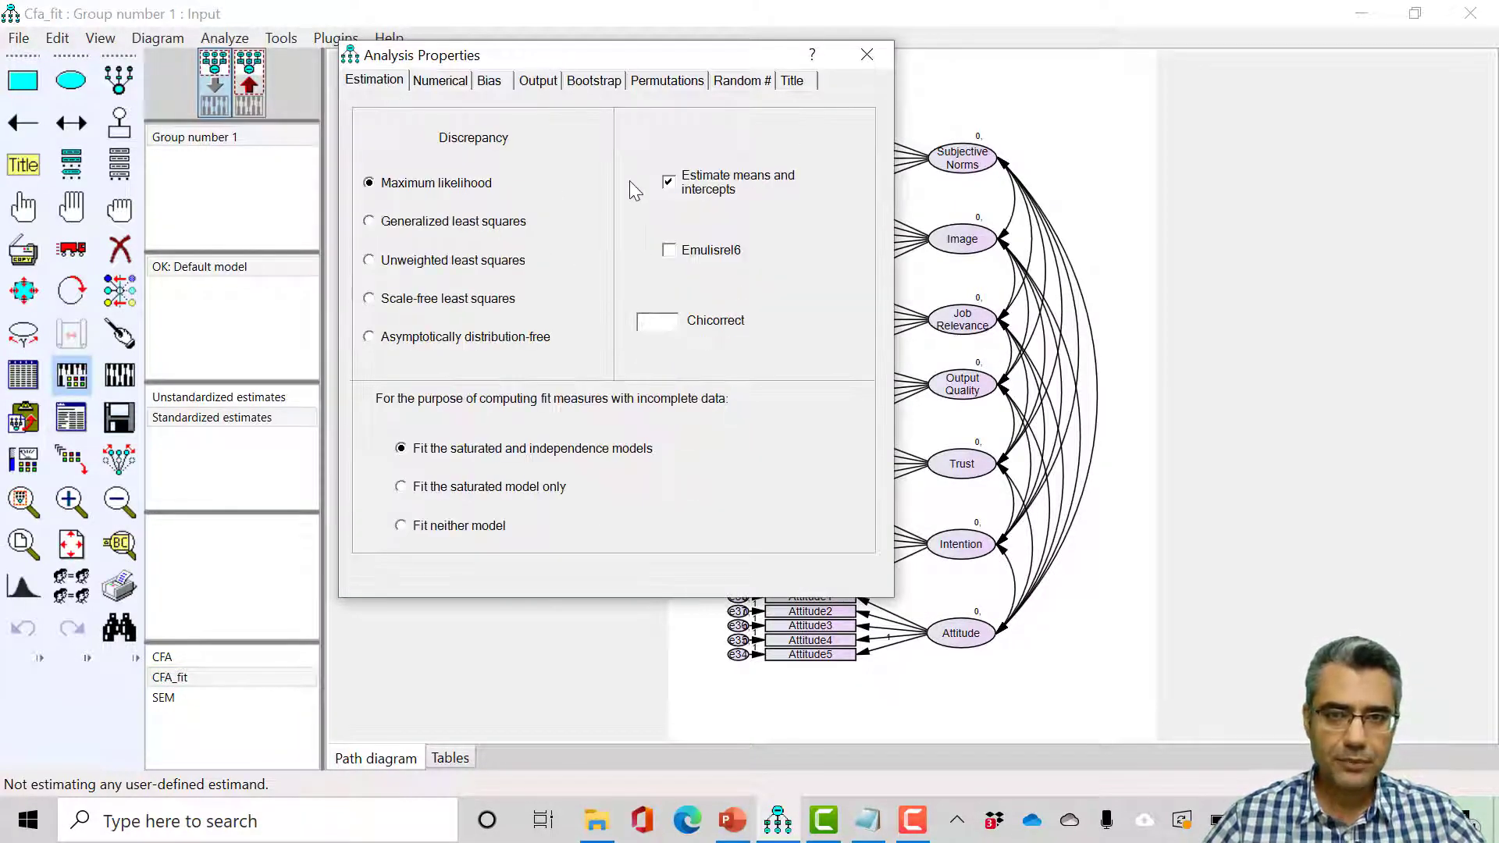
click(667, 183)
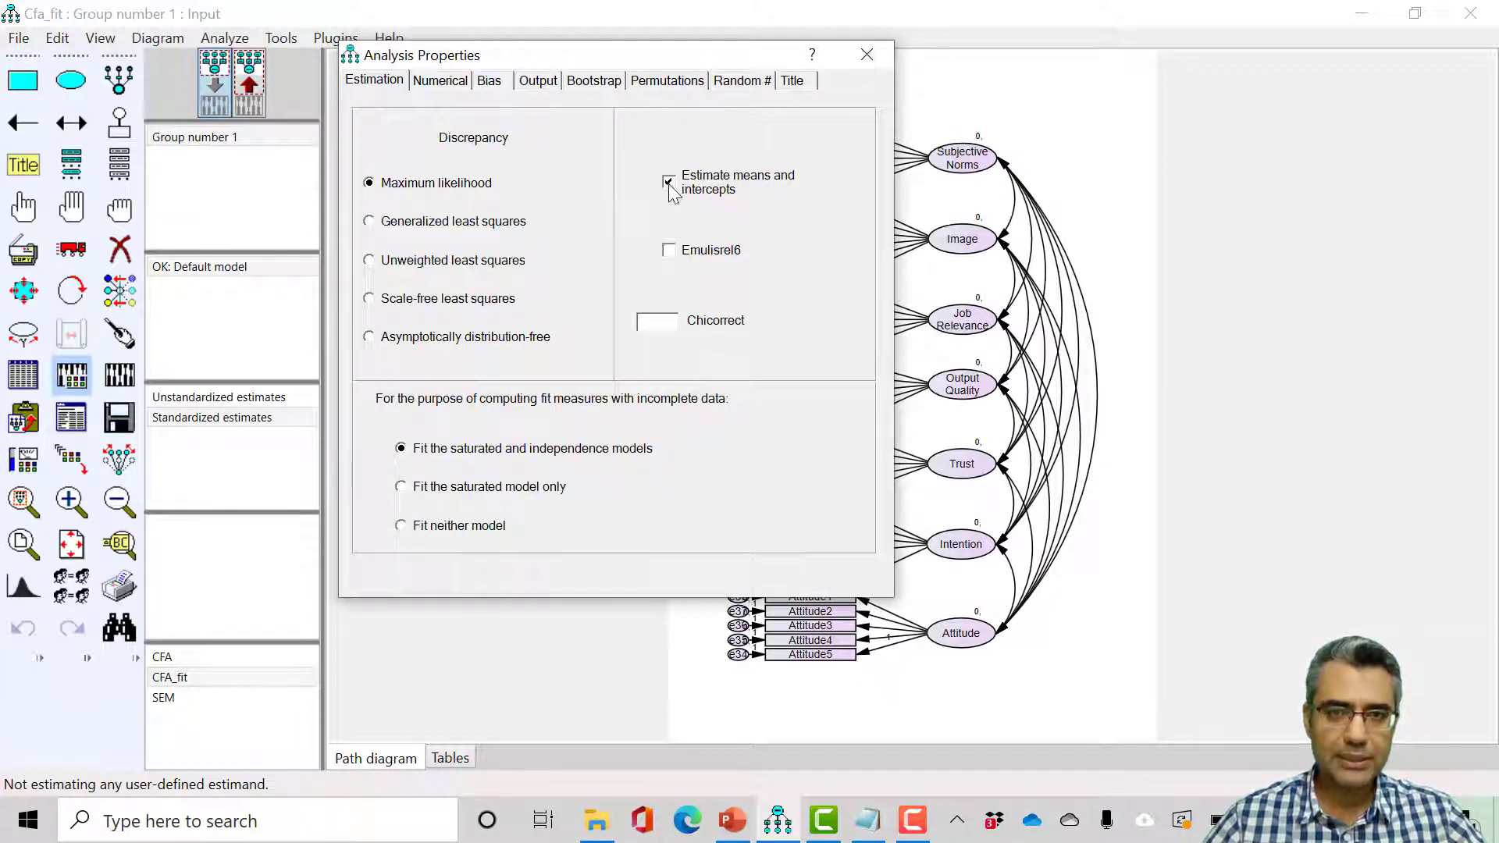
click(539, 82)
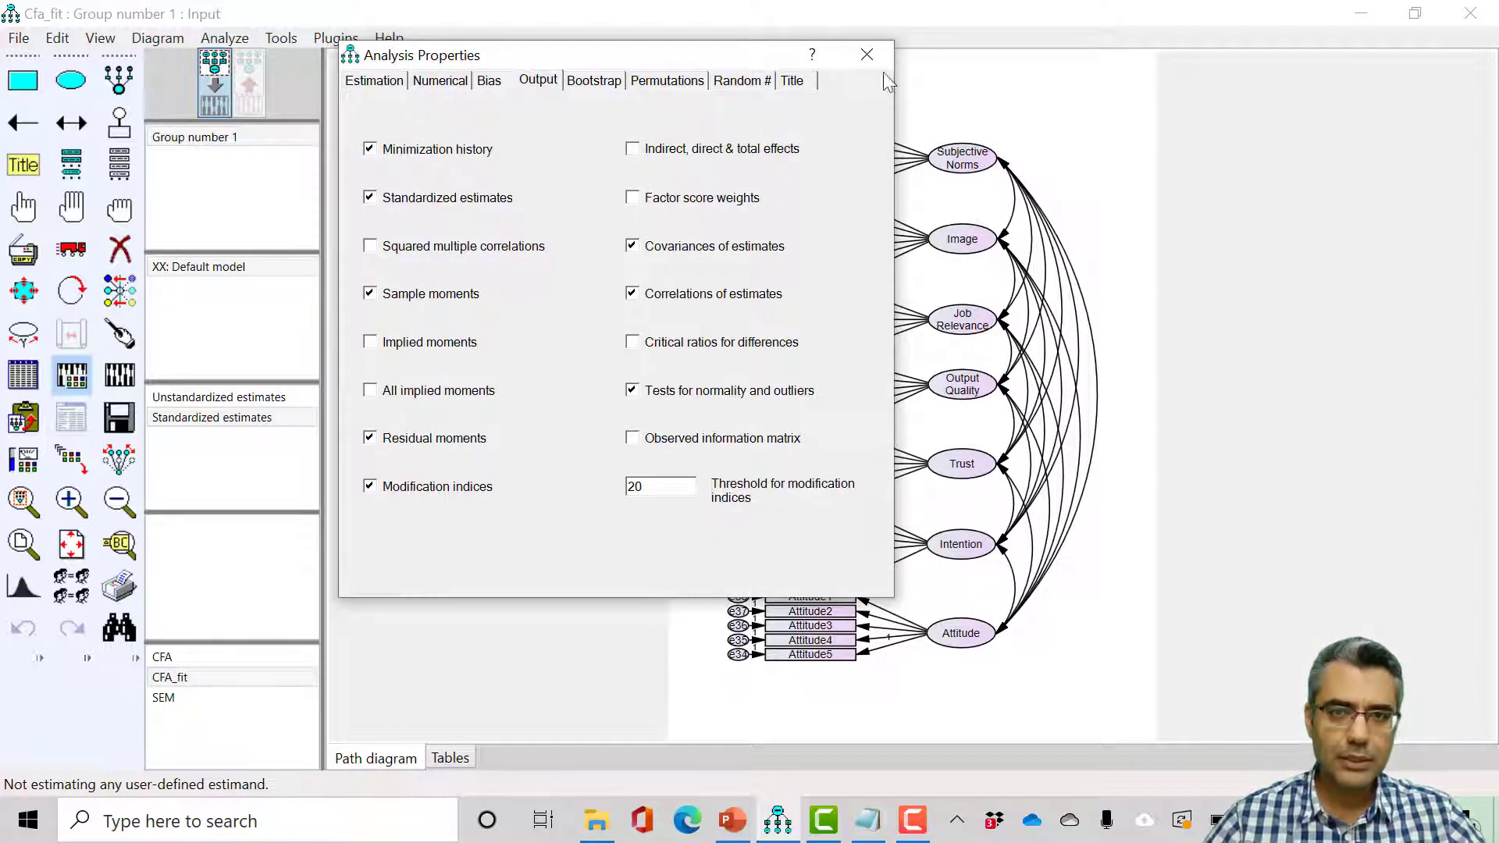
click(866, 55)
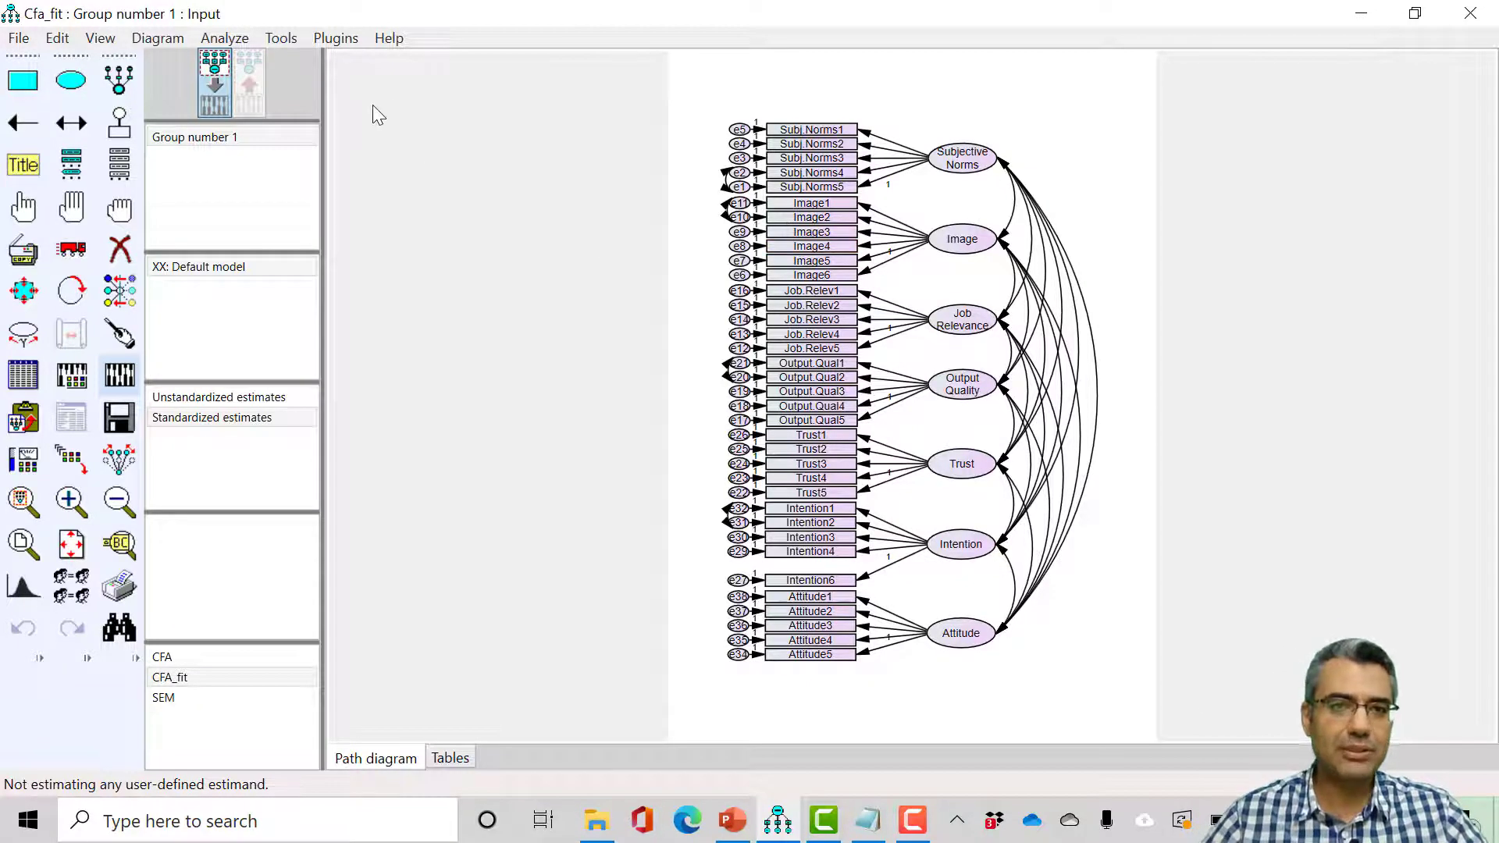
Start Data Imputation on the Workshop Clean Data file and widen the dialog to read full file names
click(336, 44)
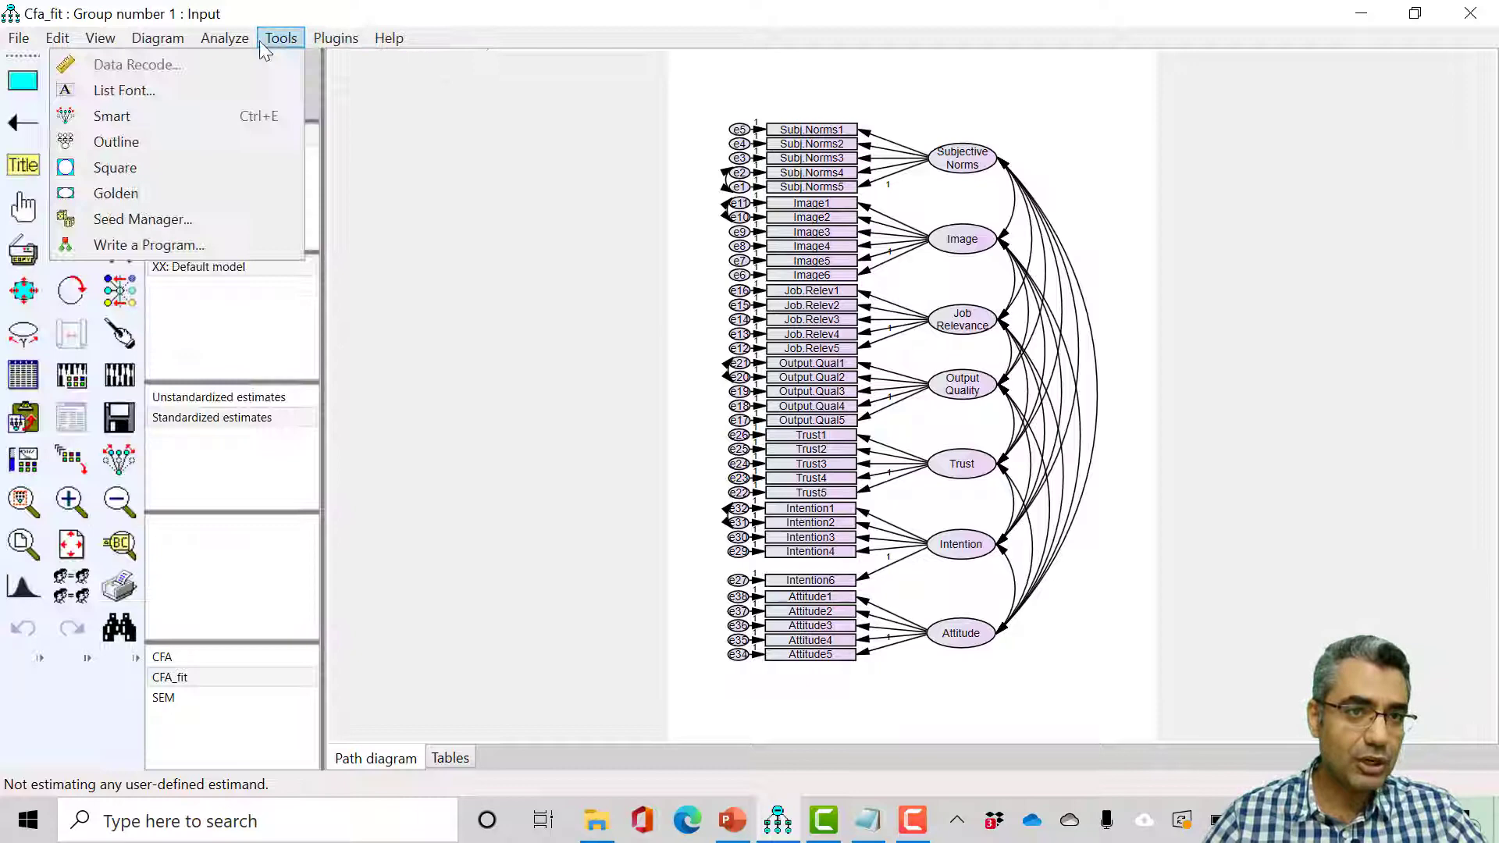
mouse_move(224, 38)
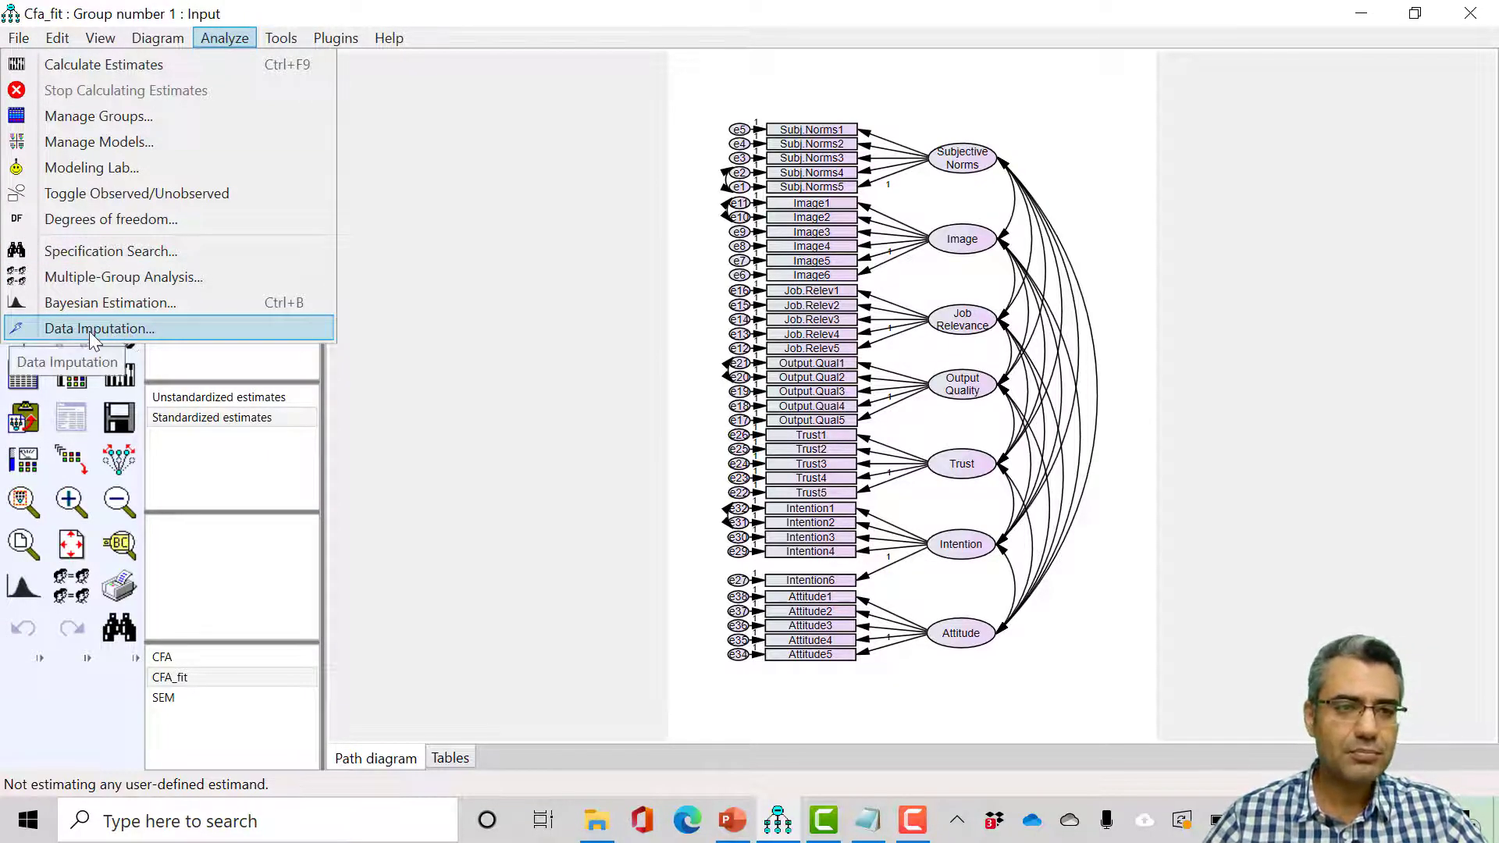
click(120, 326)
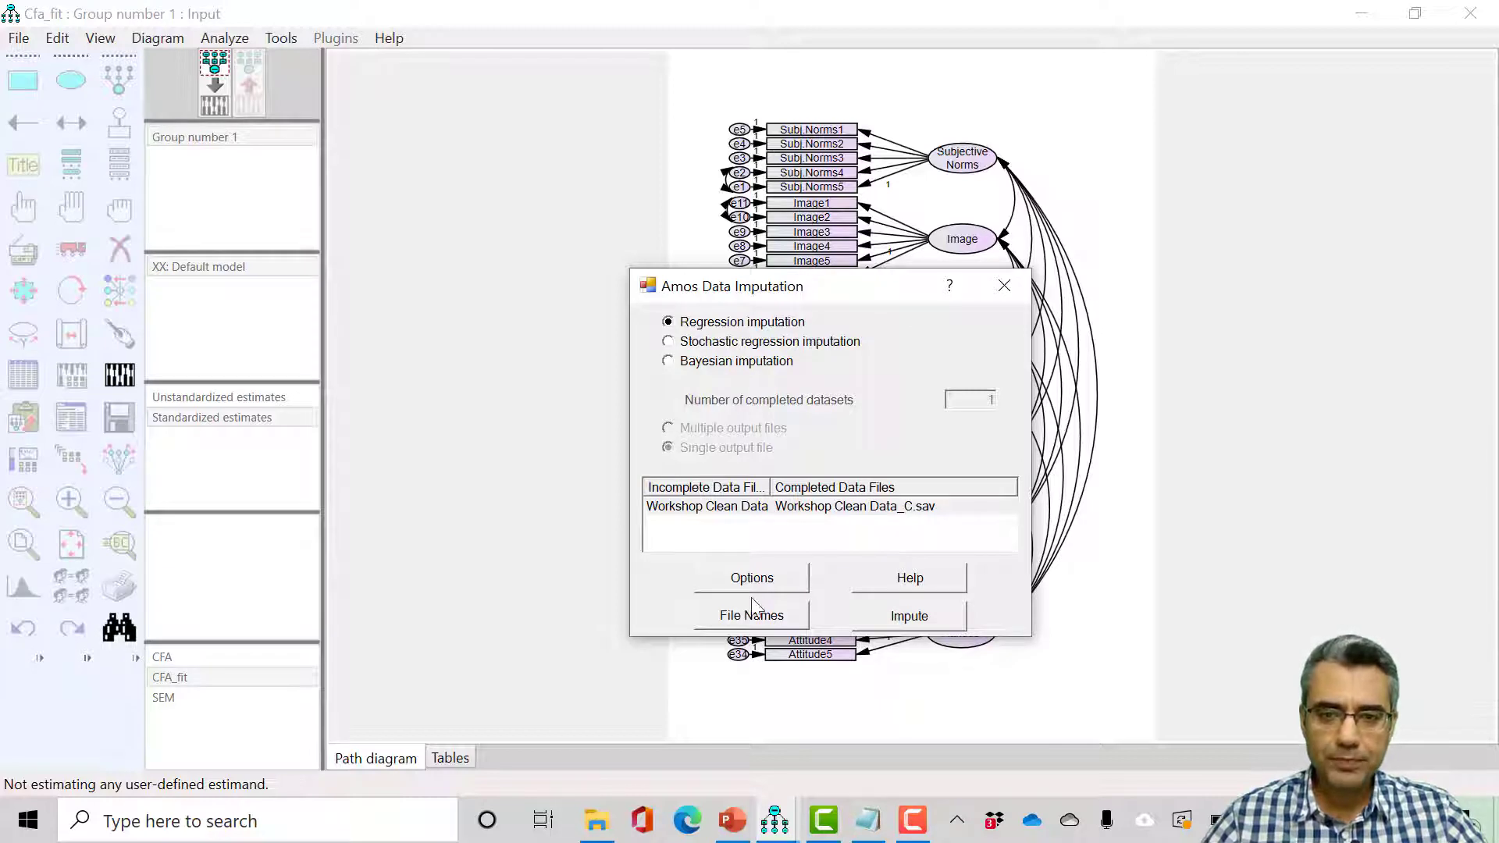
click(785, 509)
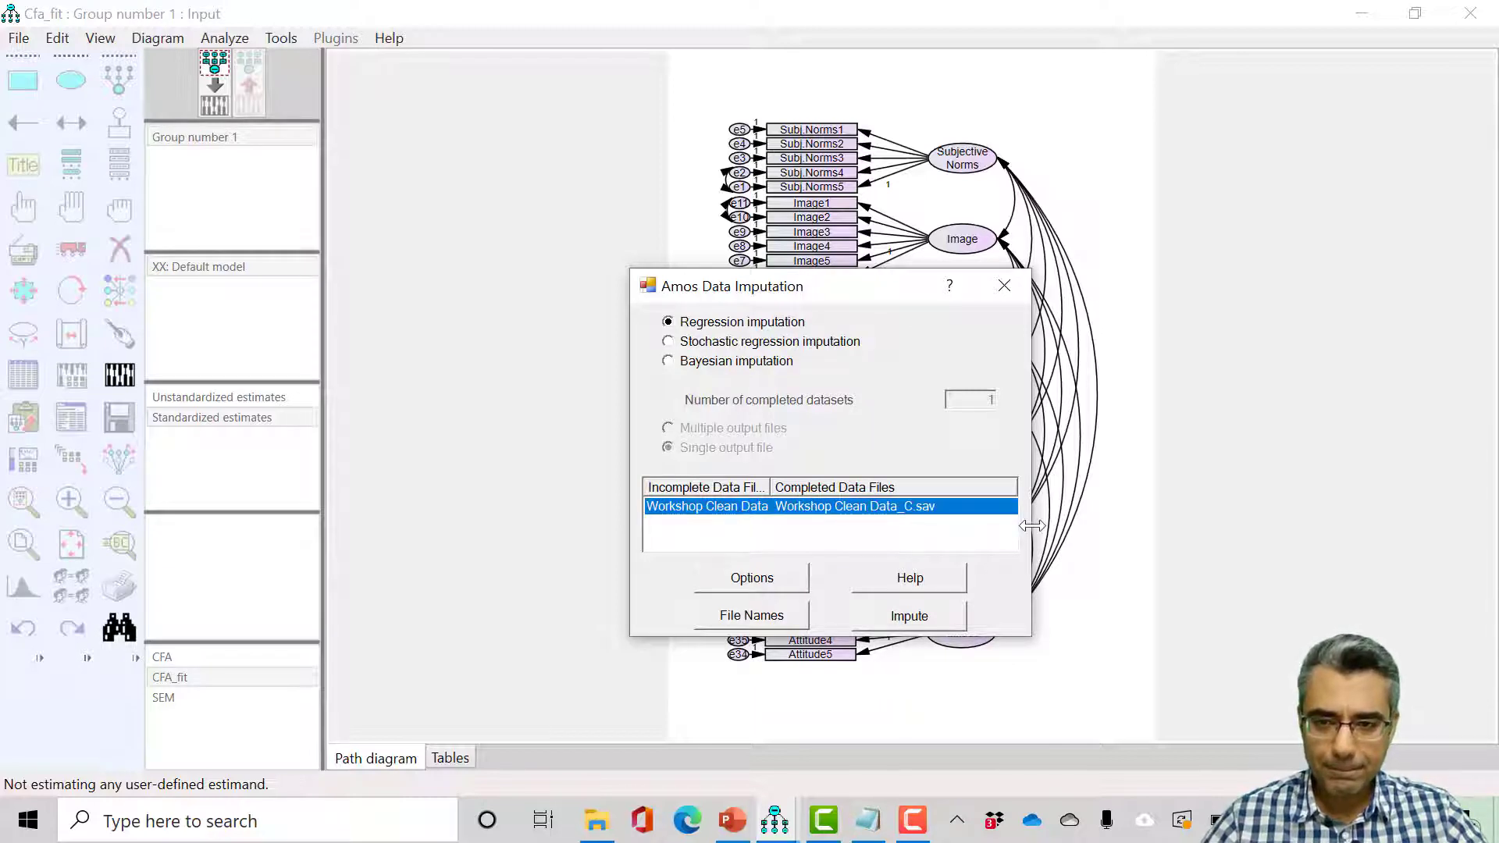
drag(1030, 527, 1333, 527)
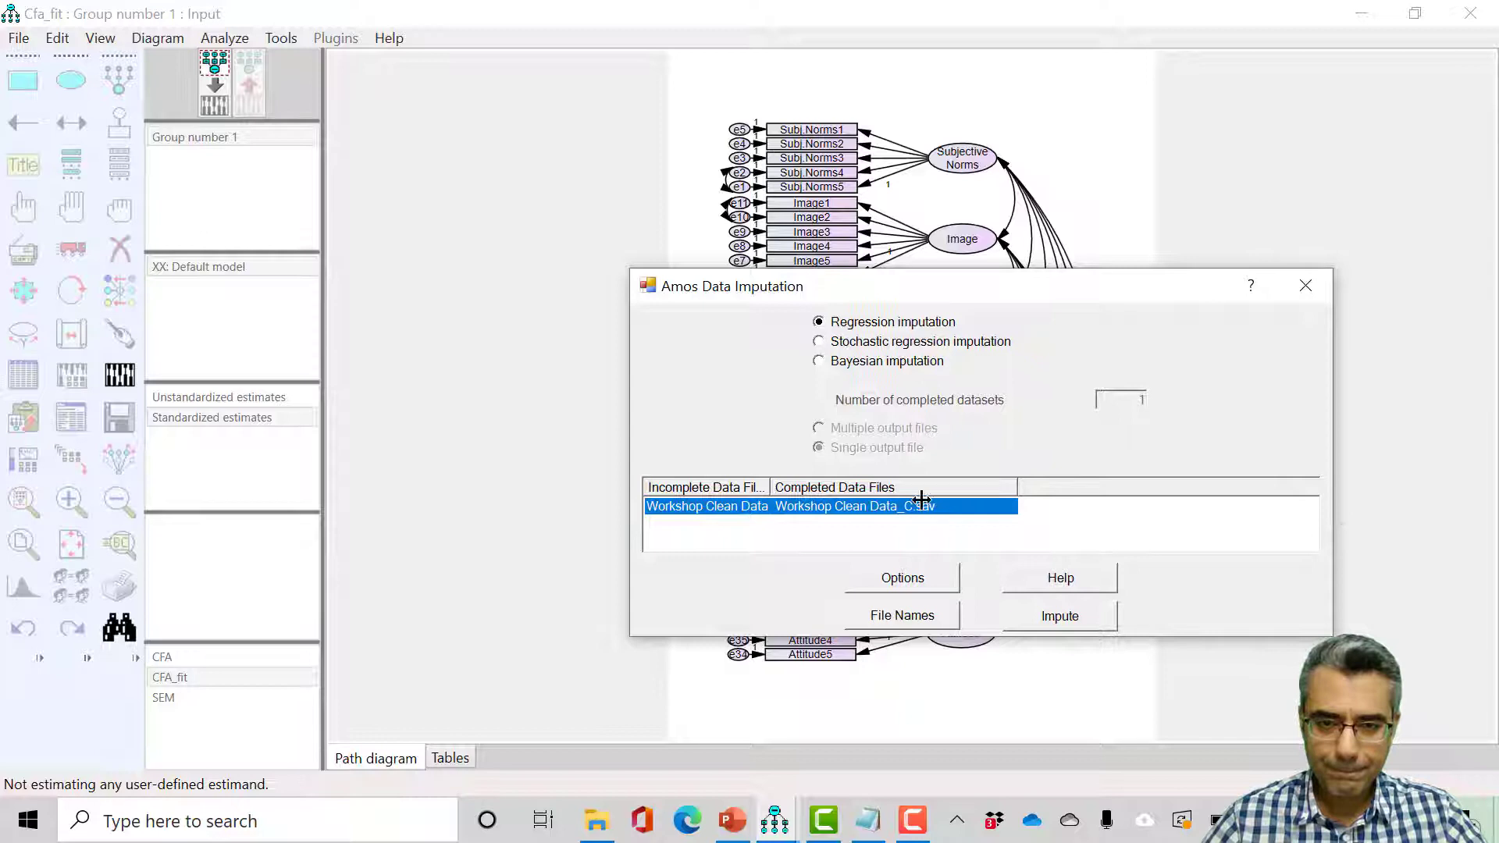
drag(769, 488, 918, 487)
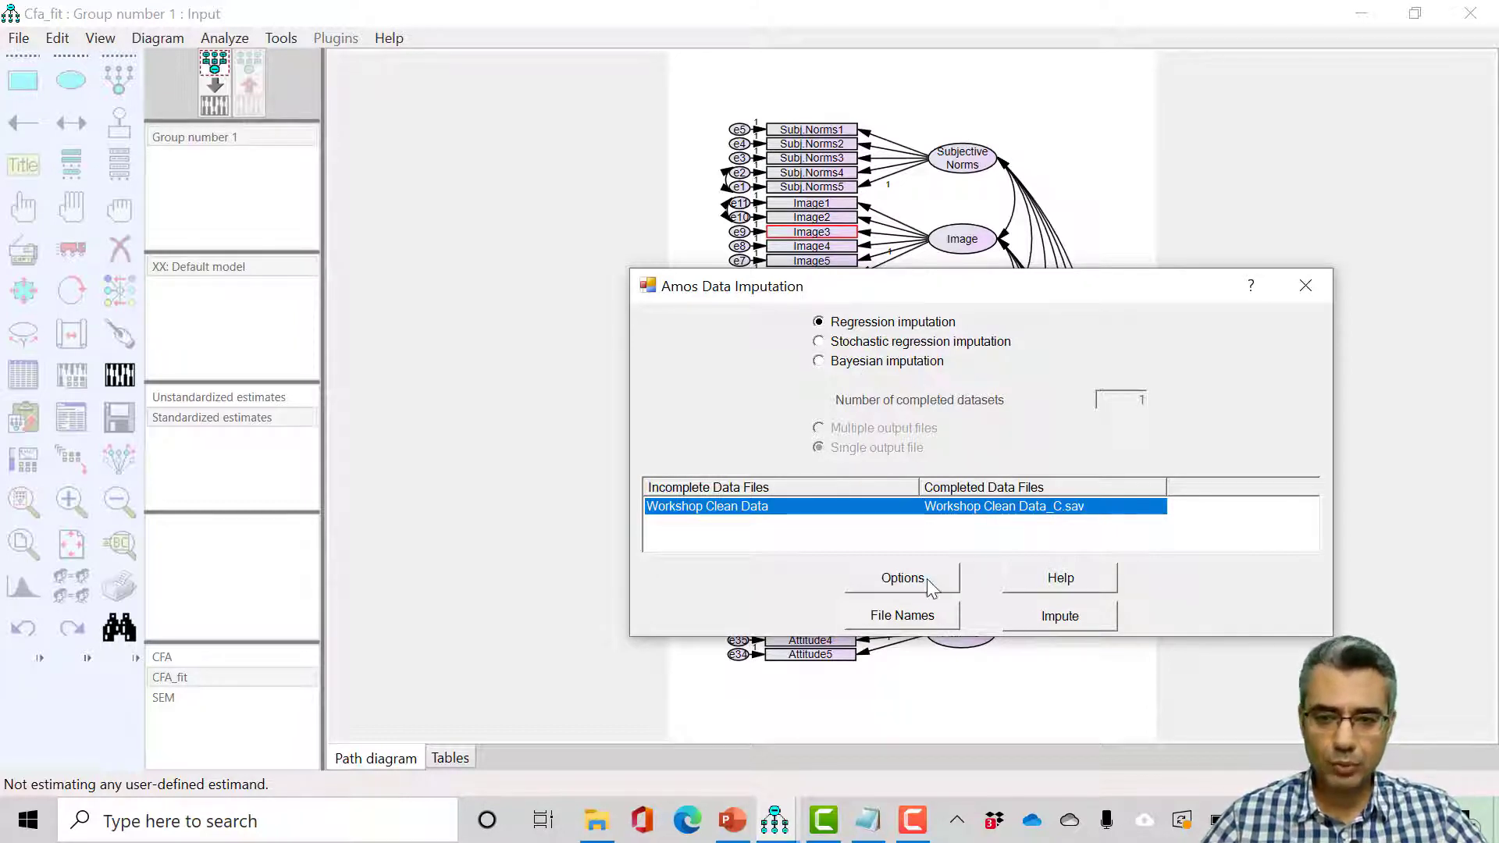
Keep the completed dataset as Workshop Clean Data_C.sav in the CIRI Workshop folder
click(902, 614)
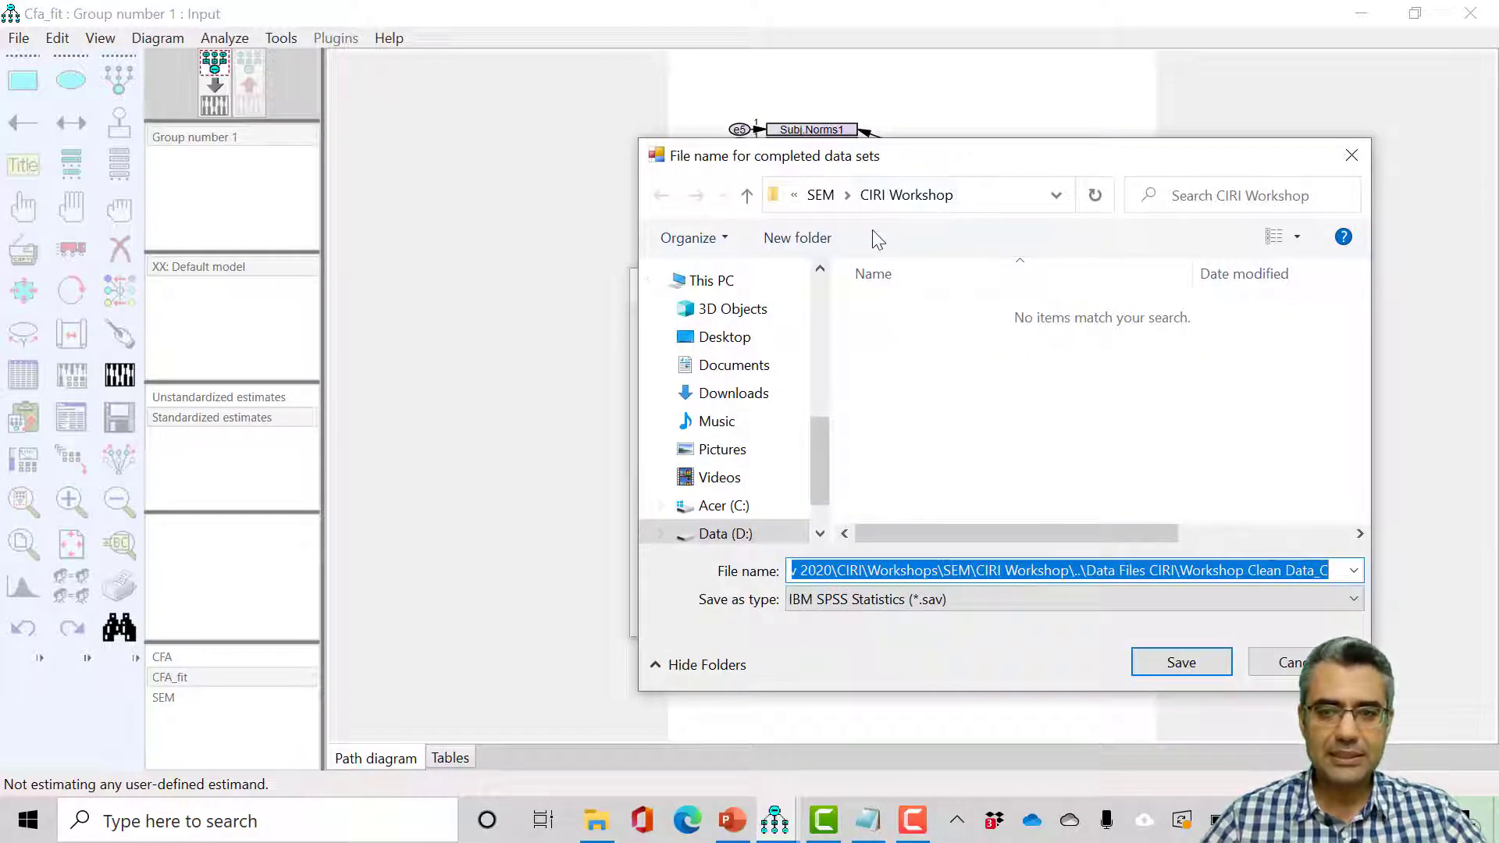
click(821, 196)
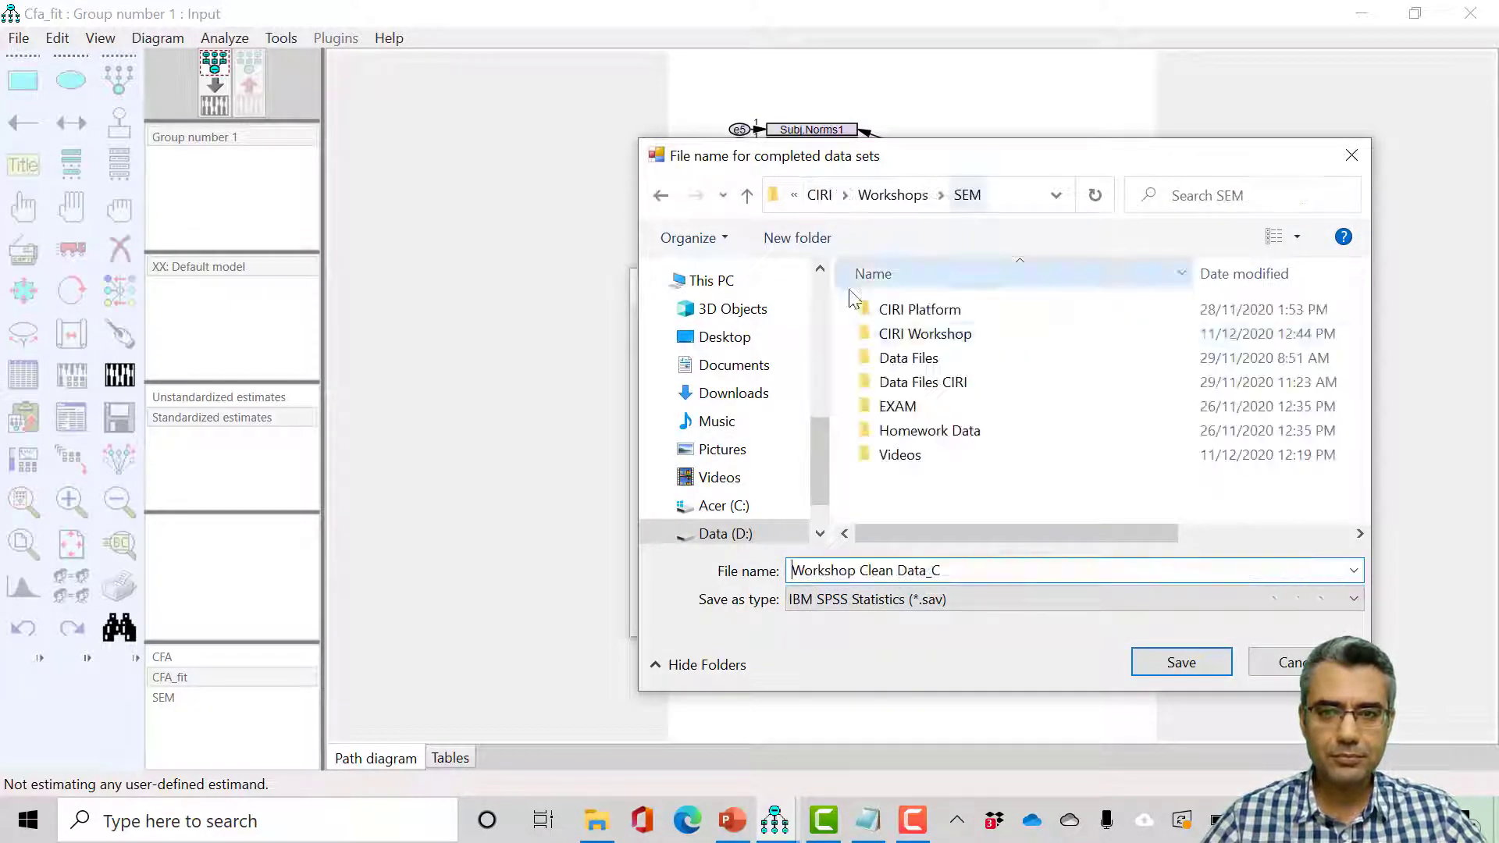
click(662, 197)
click(1019, 194)
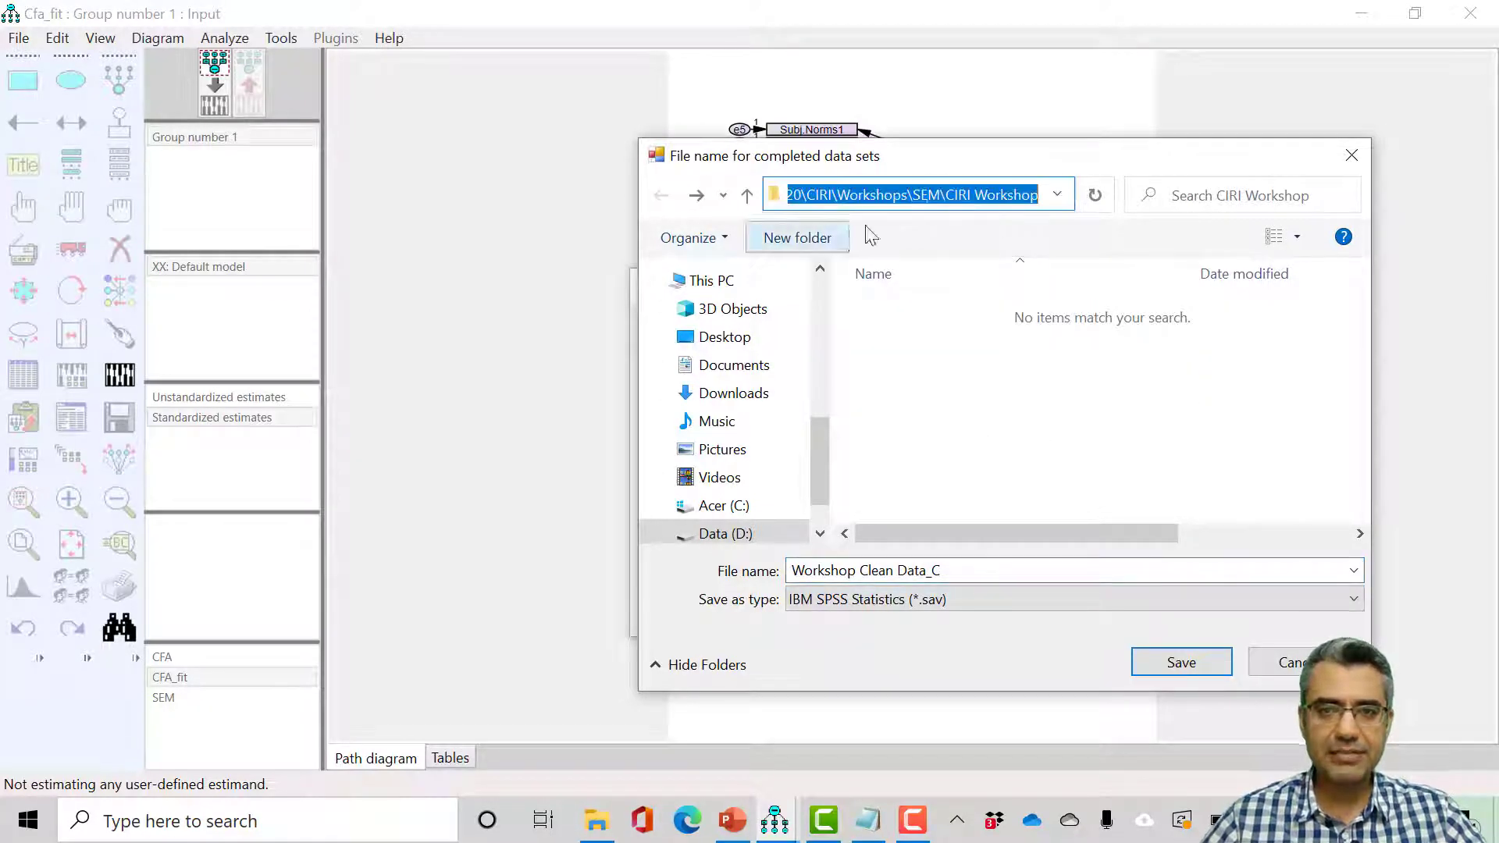
click(1213, 664)
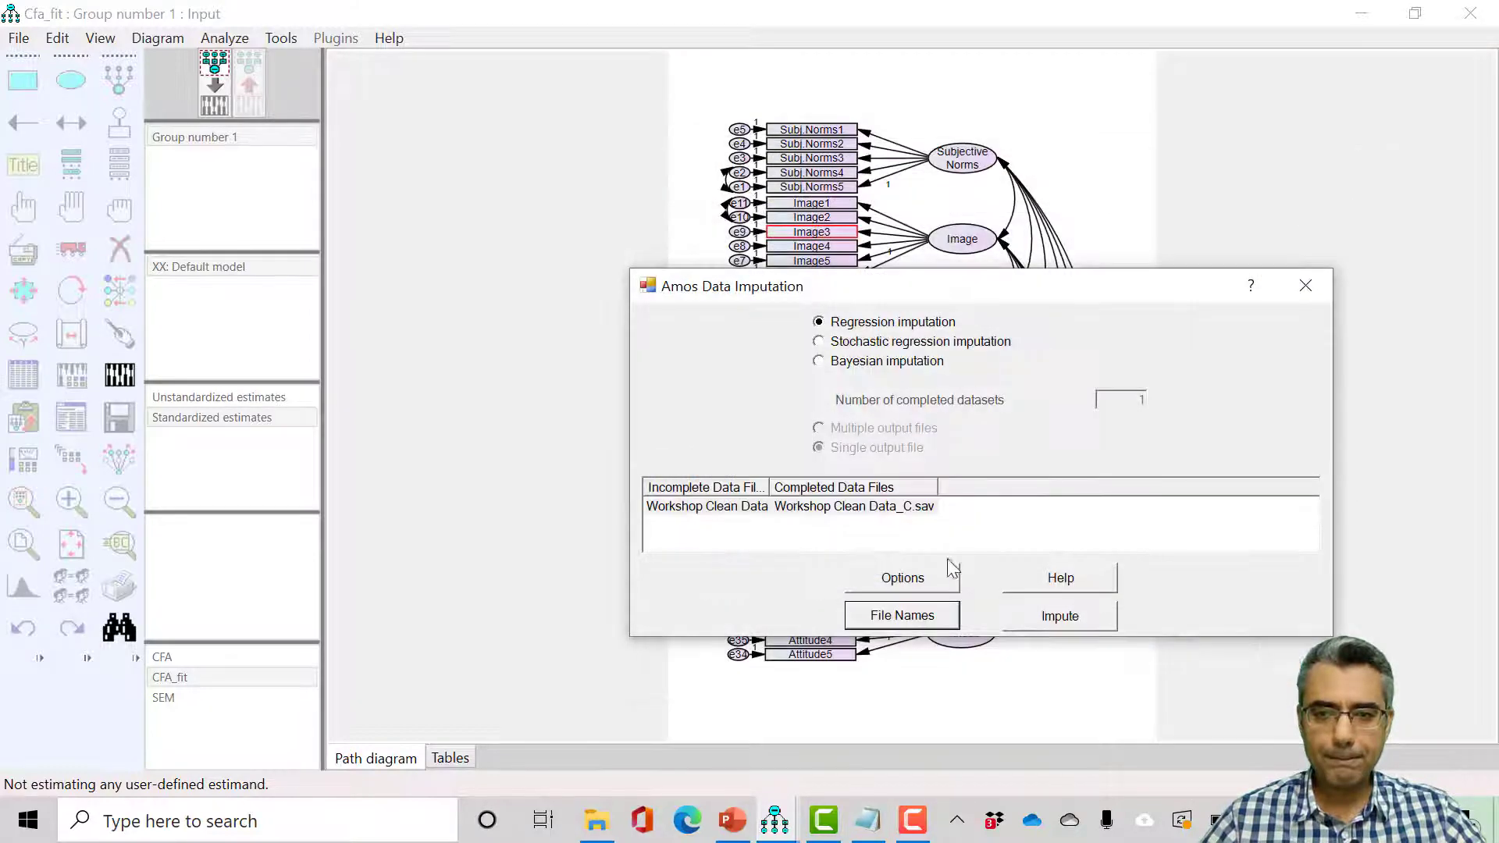
Reselect the workshop file pair, widen the incomplete-files column and move the dialog aside
click(749, 506)
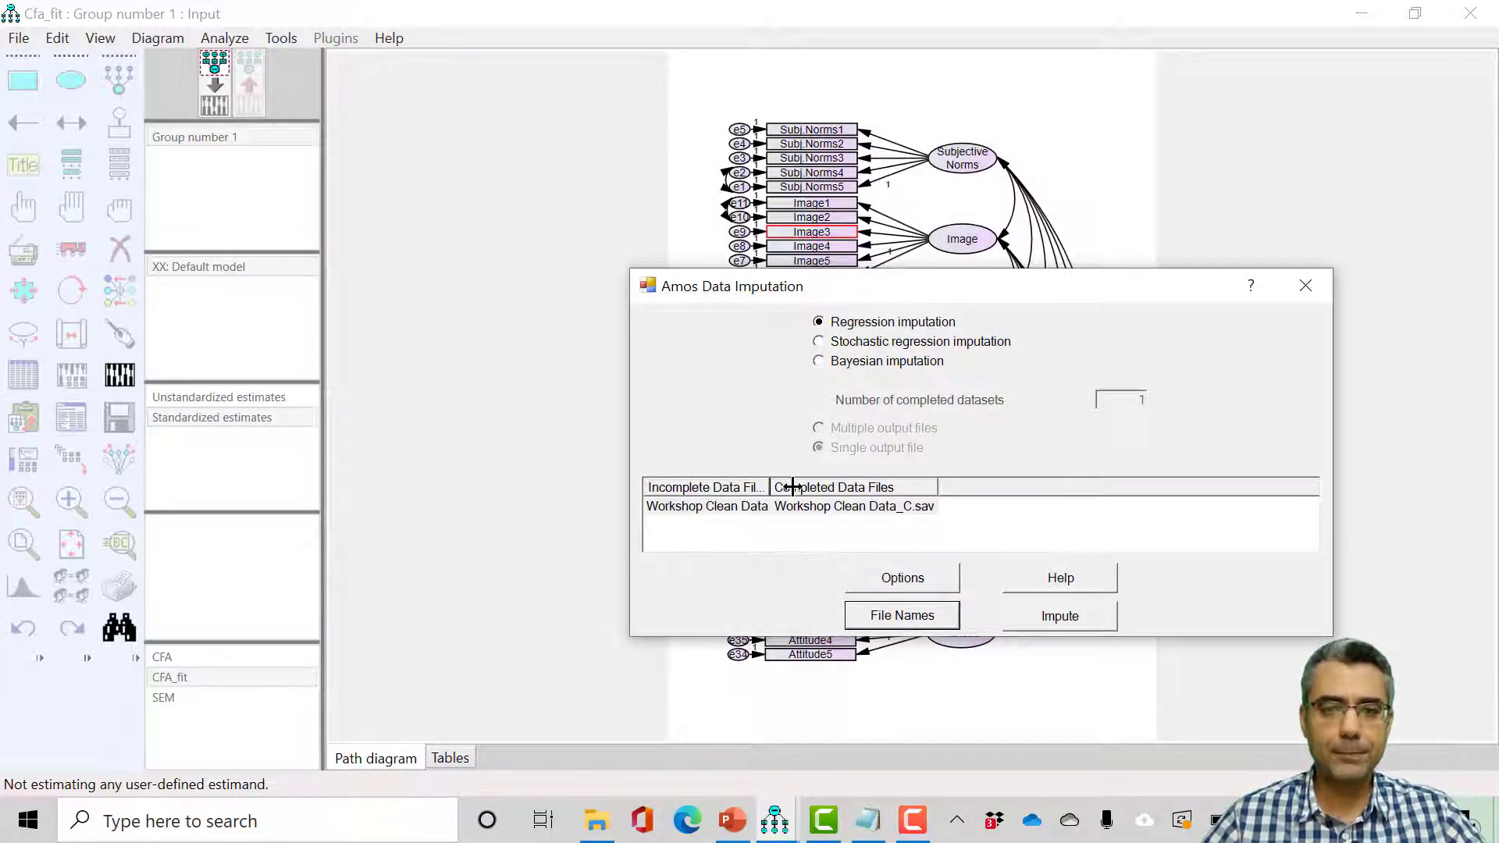
drag(770, 486, 904, 492)
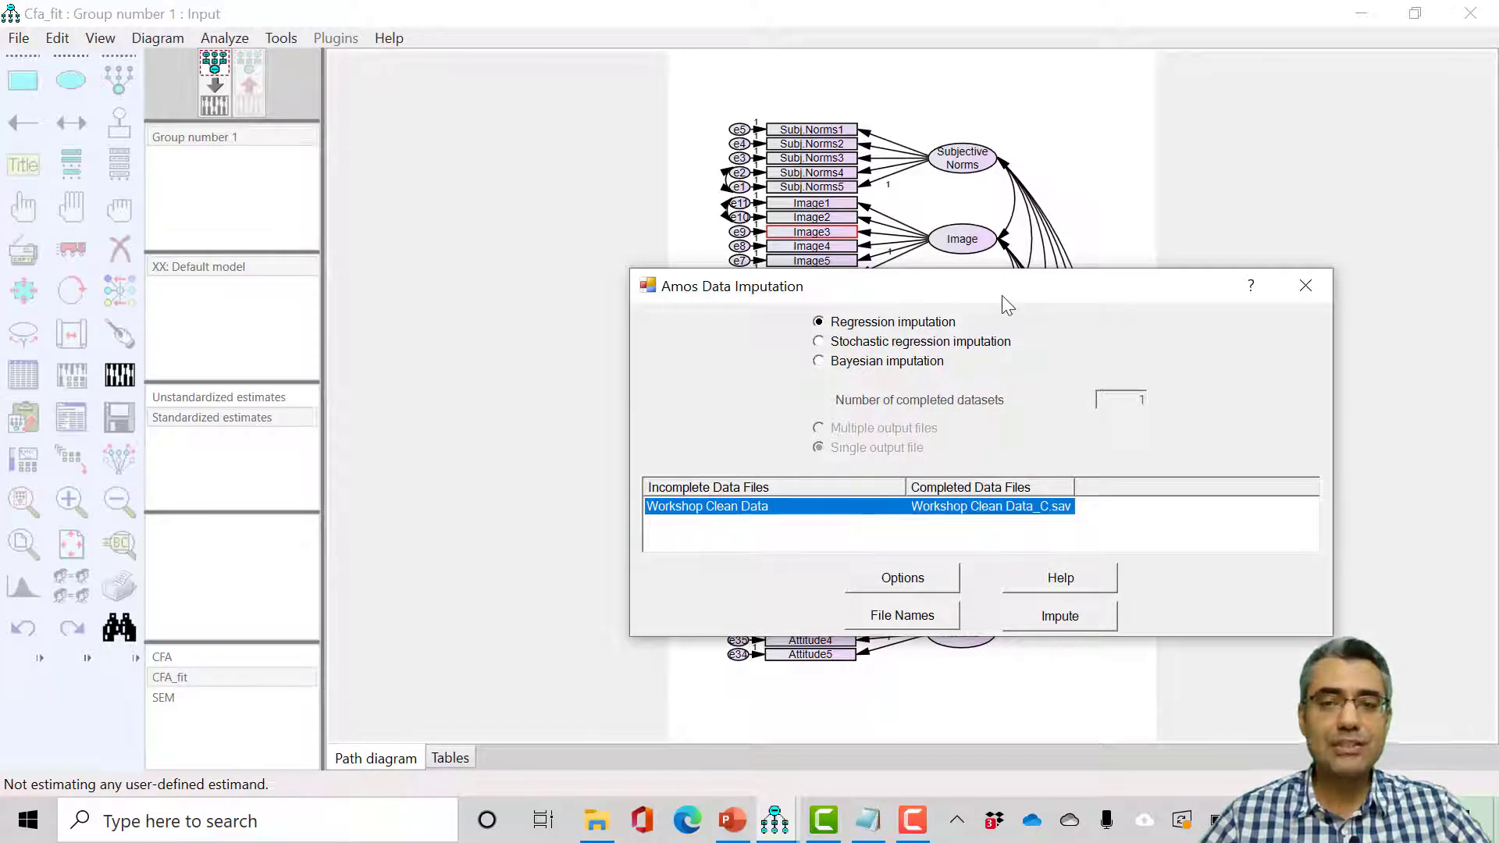
drag(996, 293, 565, 238)
Run the imputation, accept the CaseNo2 notice and confirm the created file path in the summary
click(634, 562)
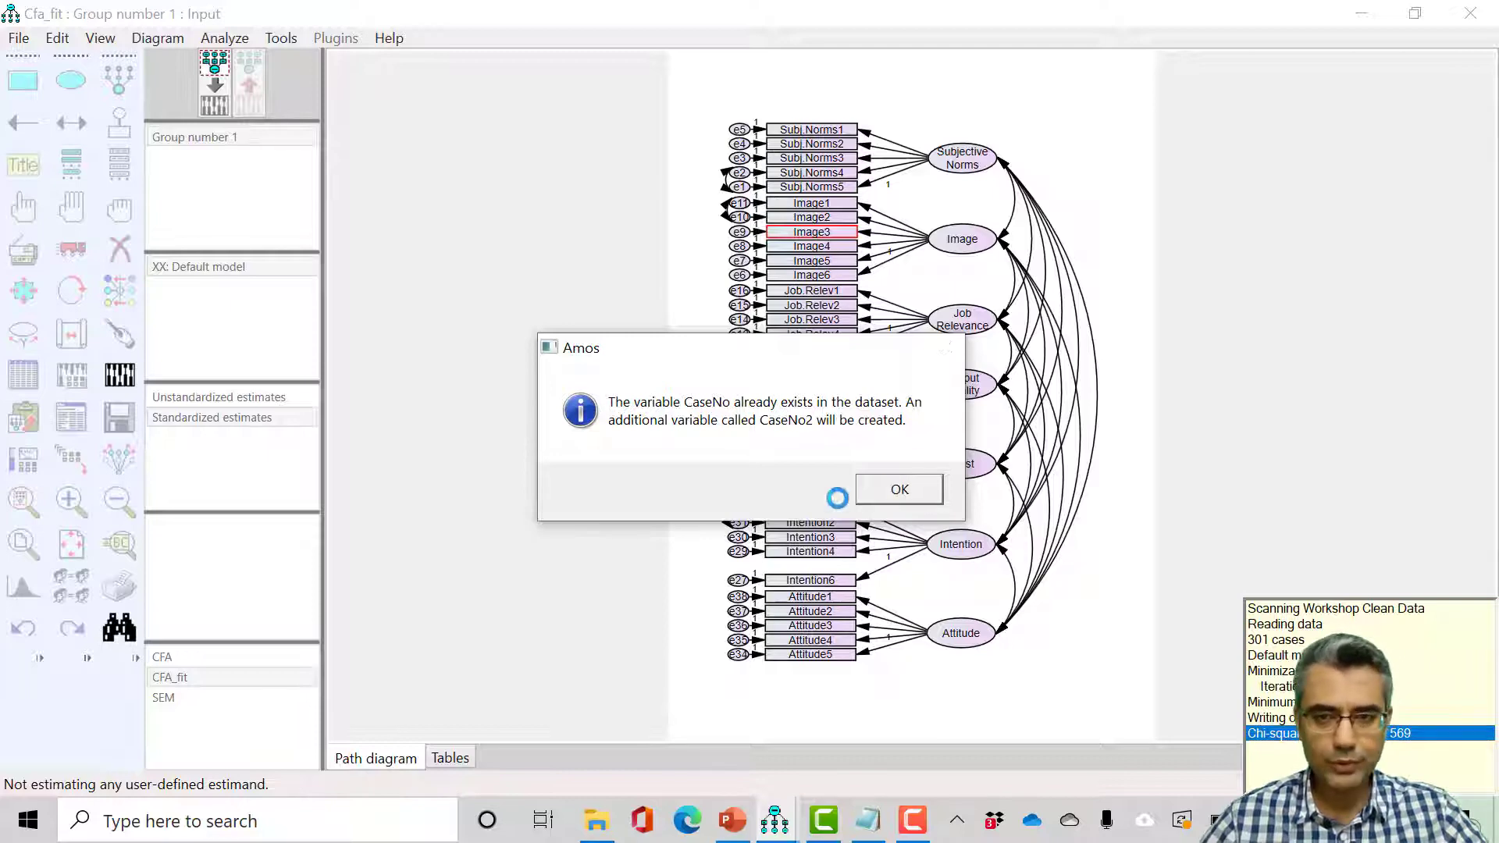
click(900, 490)
drag(689, 170, 313, 161)
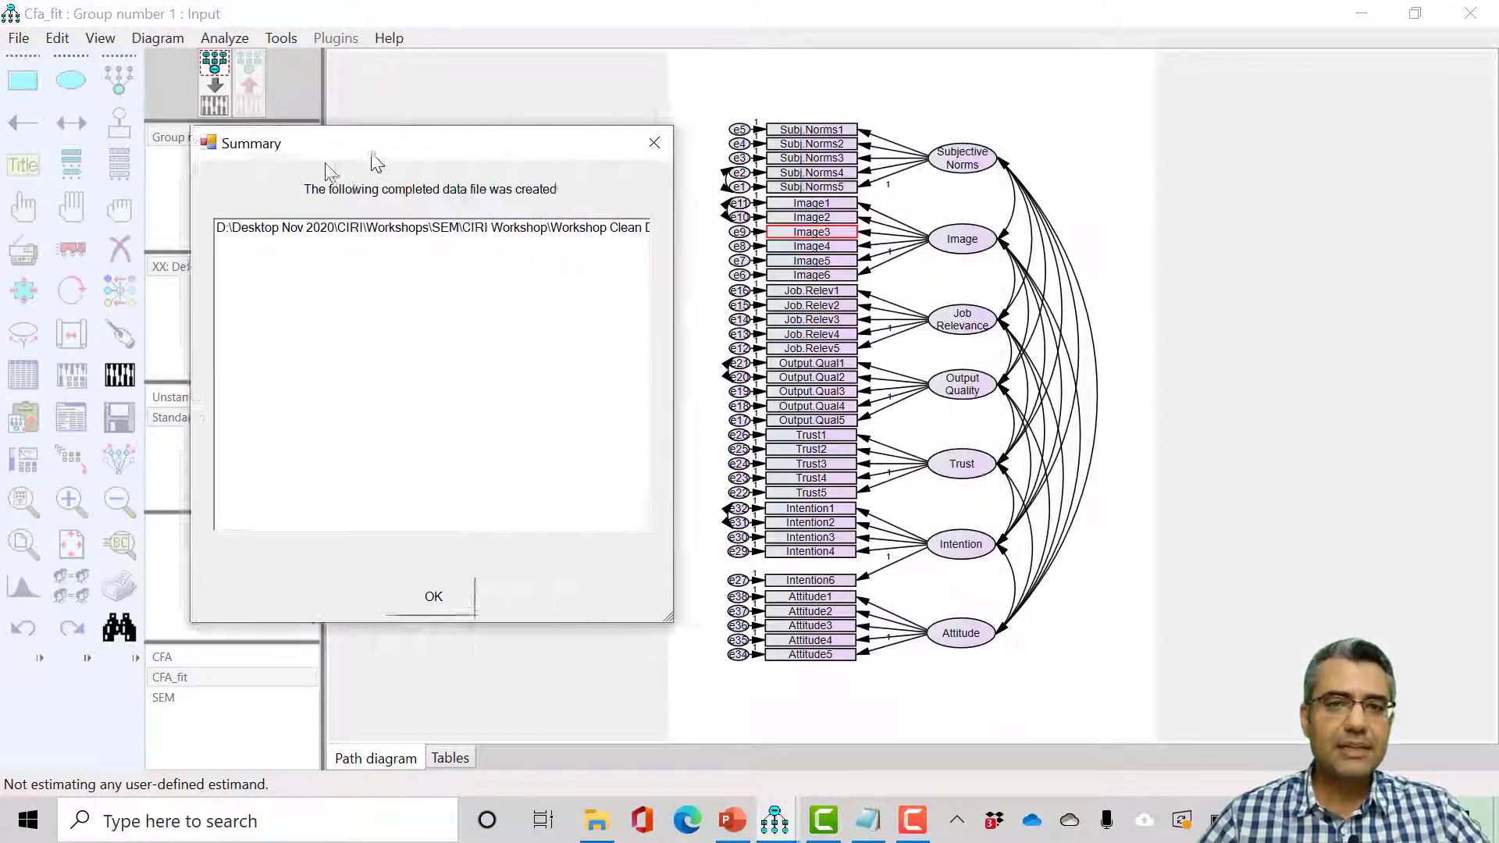
click(217, 239)
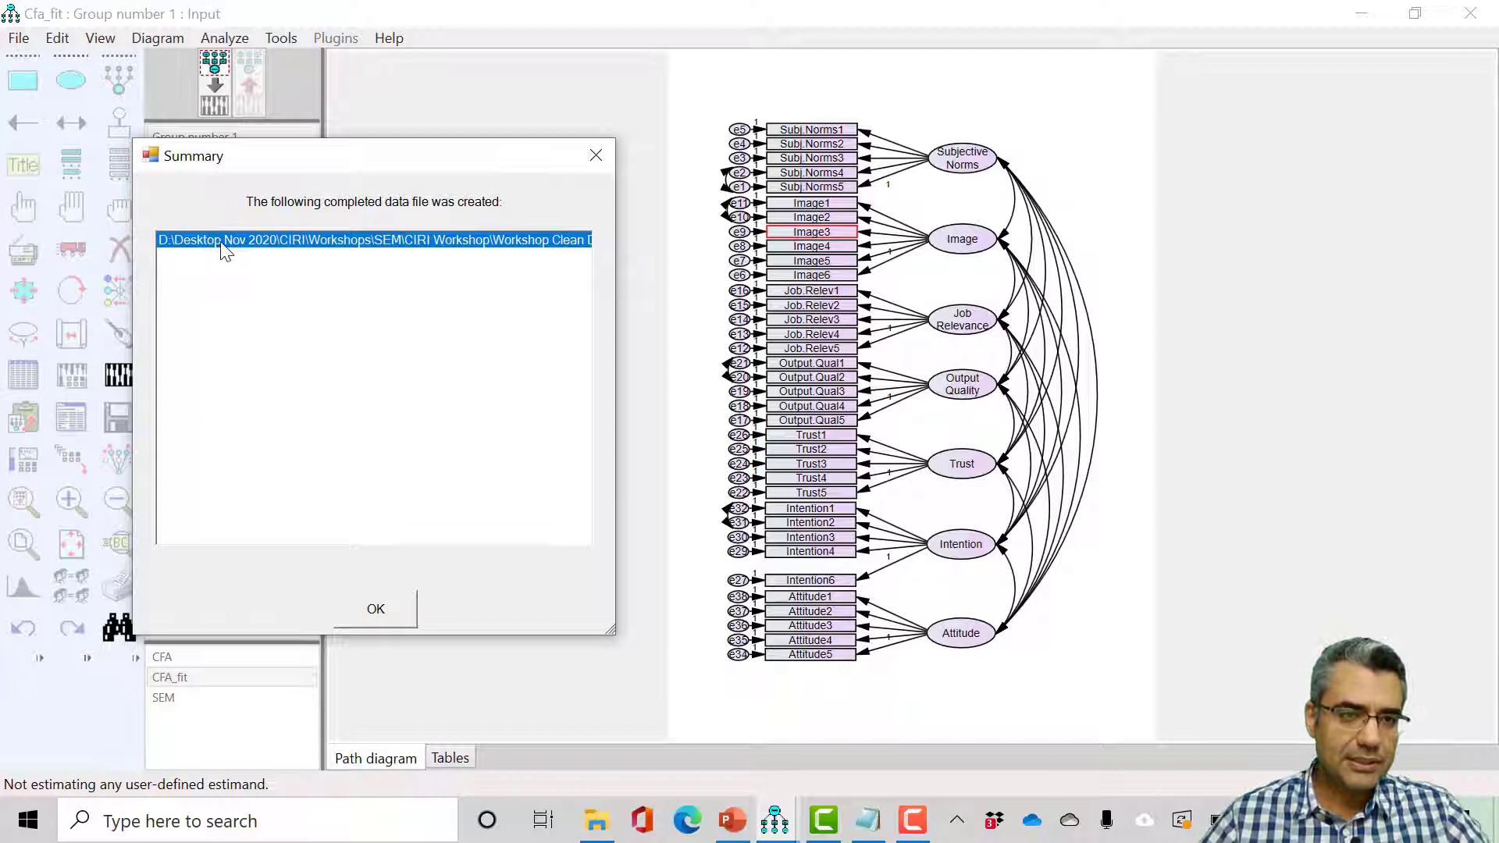
drag(620, 330, 861, 346)
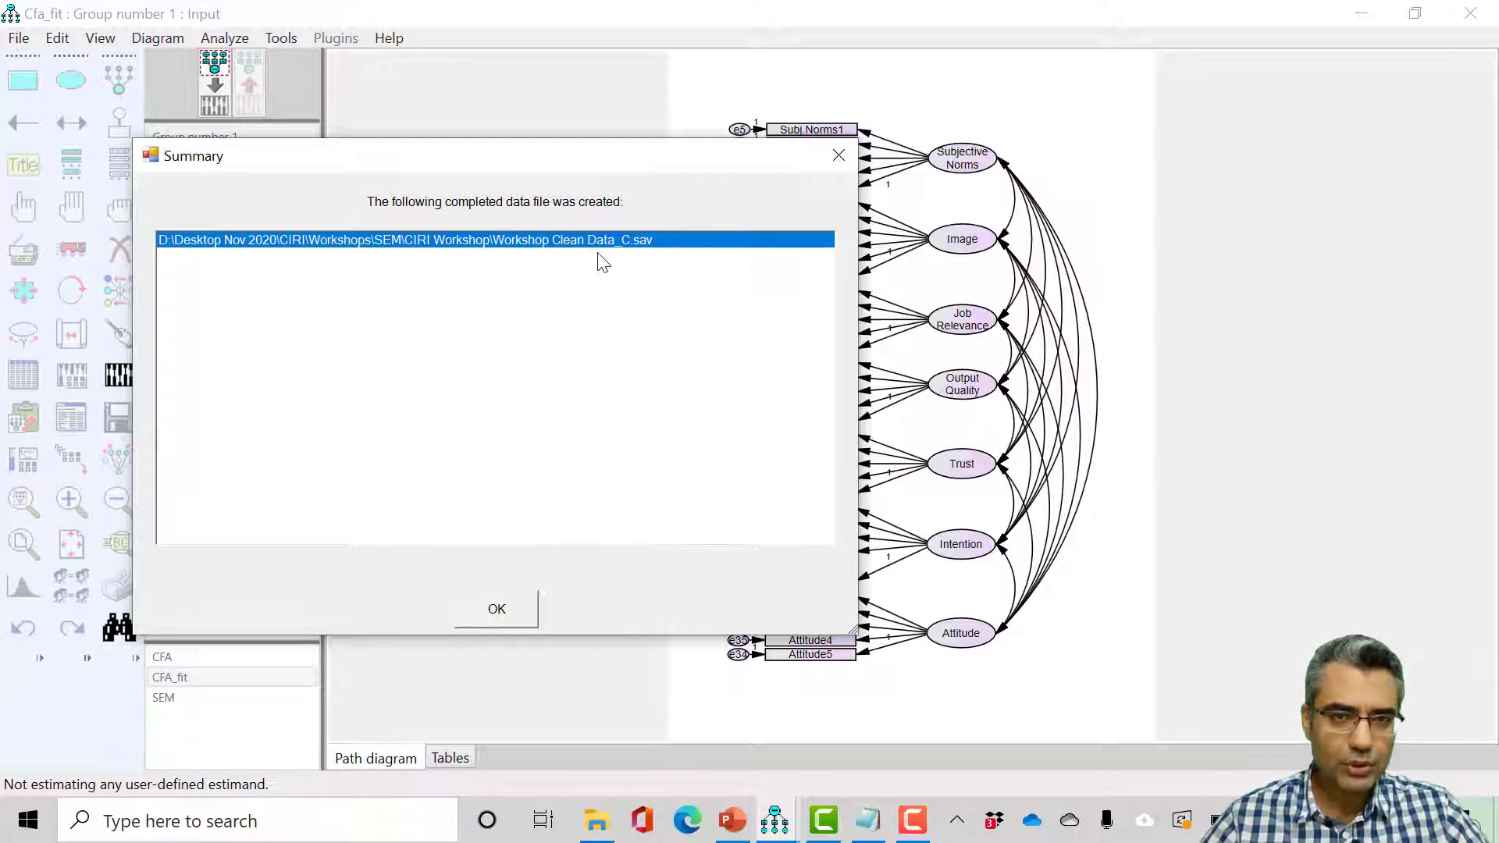
click(508, 609)
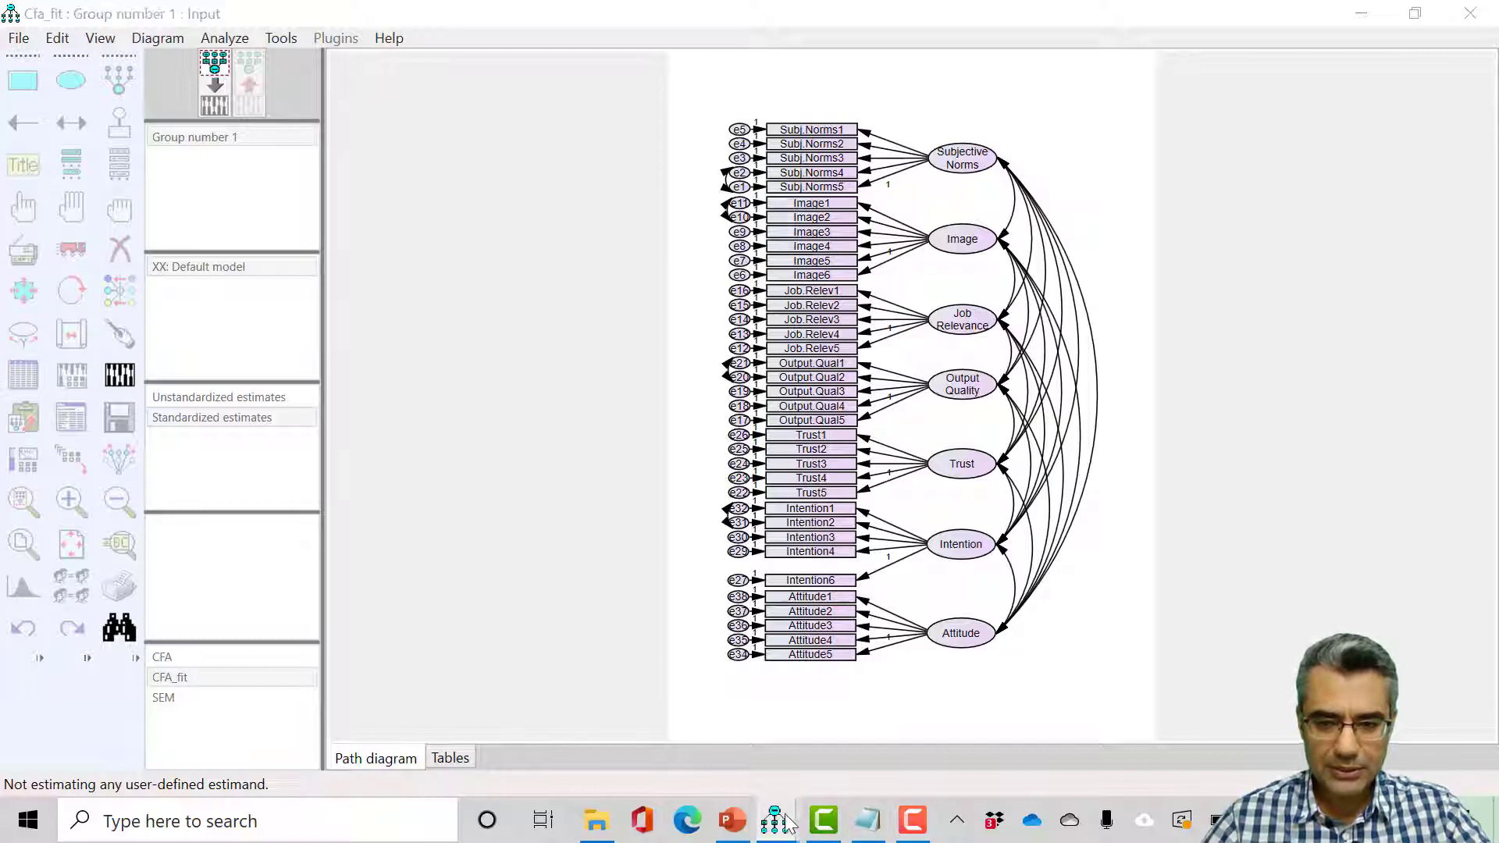
click(826, 820)
click(1010, 648)
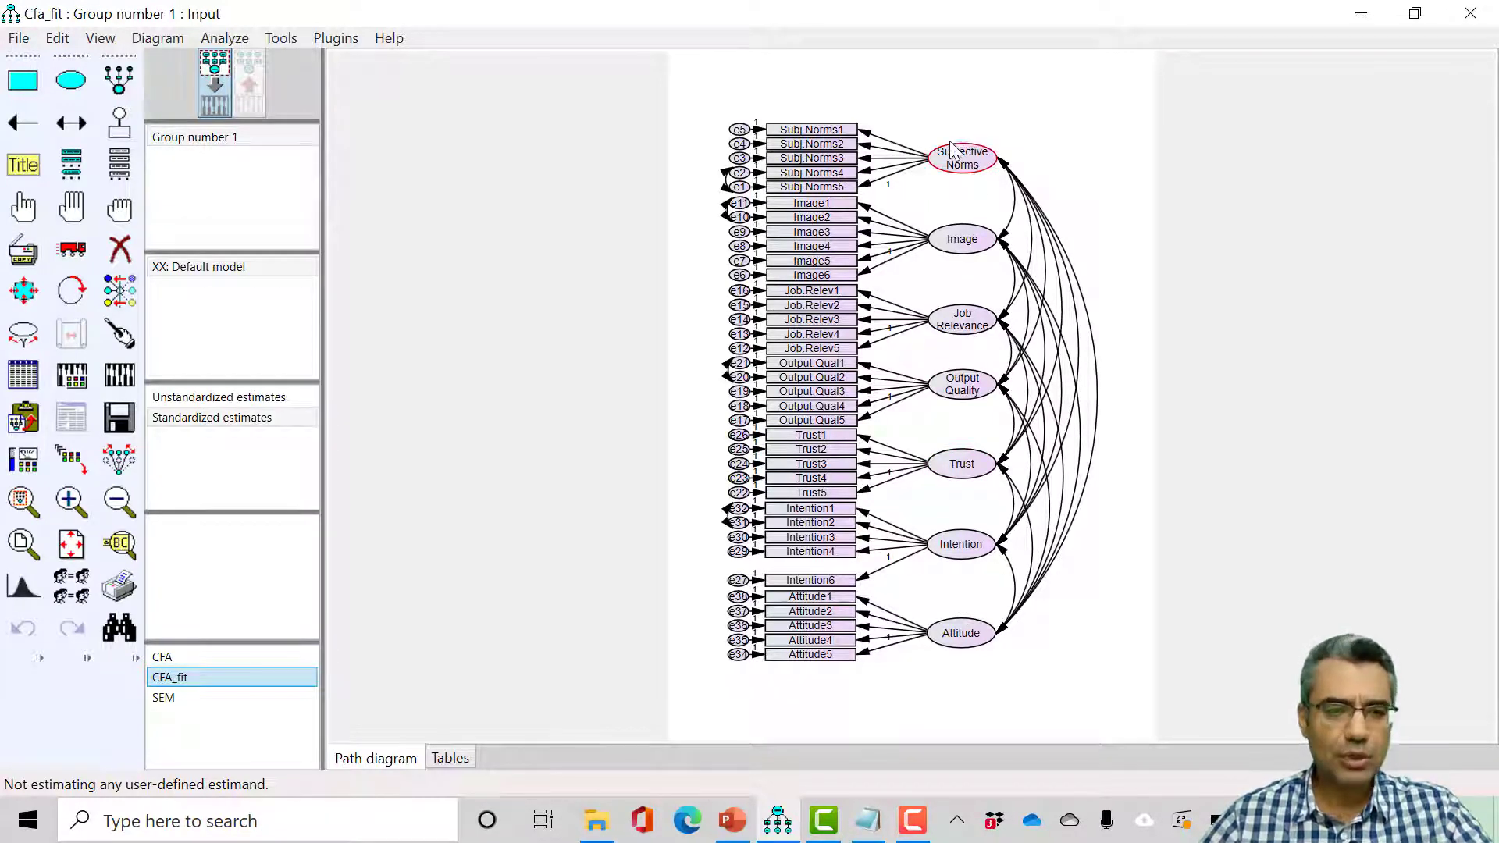
Open Workshop Clean Data_C from the CIRI Workshop folder, launching it in SPSS Statistics
click(597, 820)
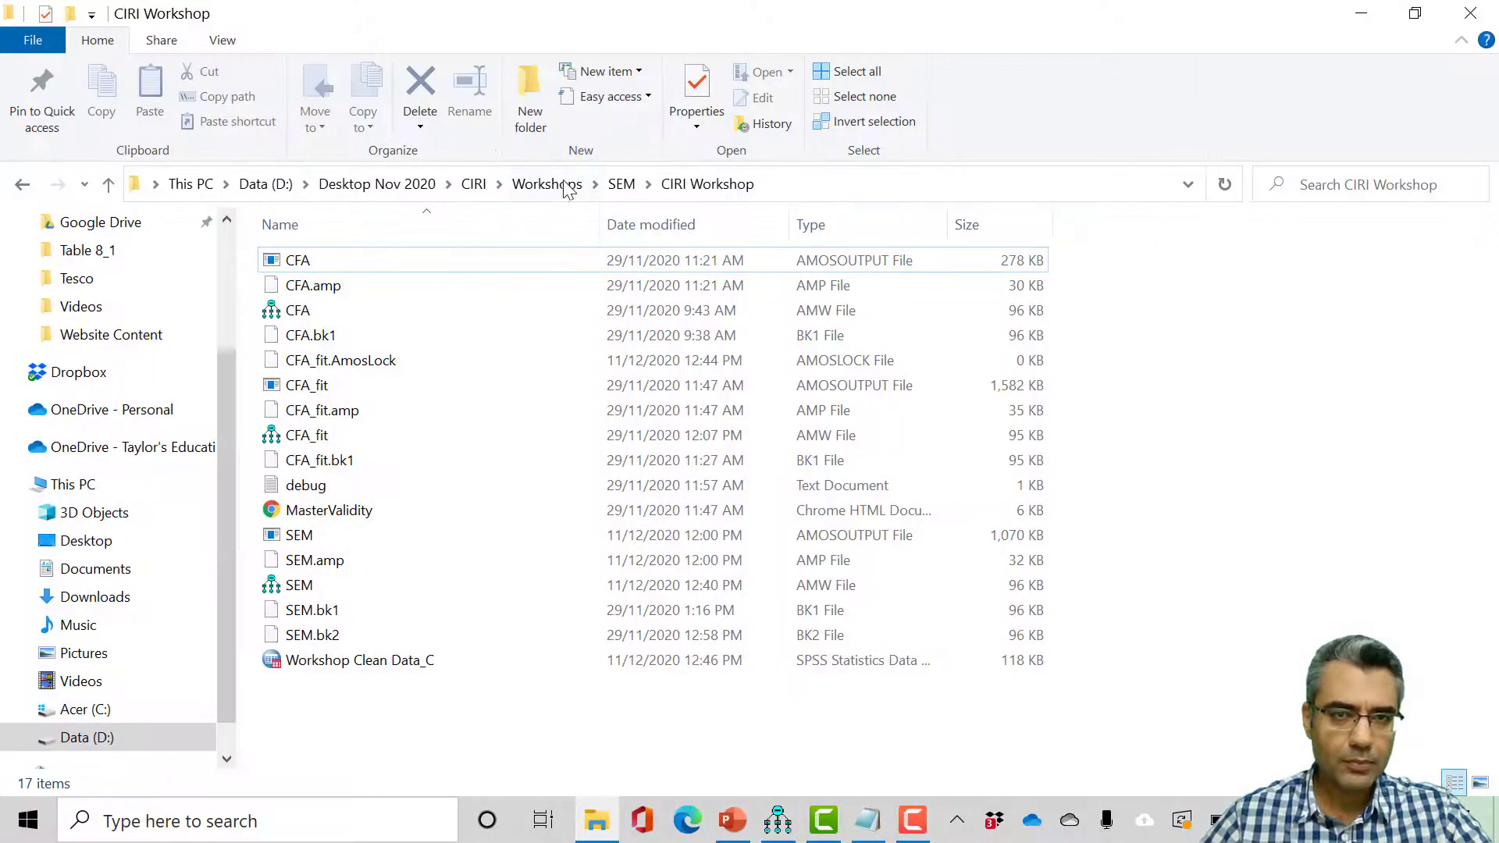
click(354, 666)
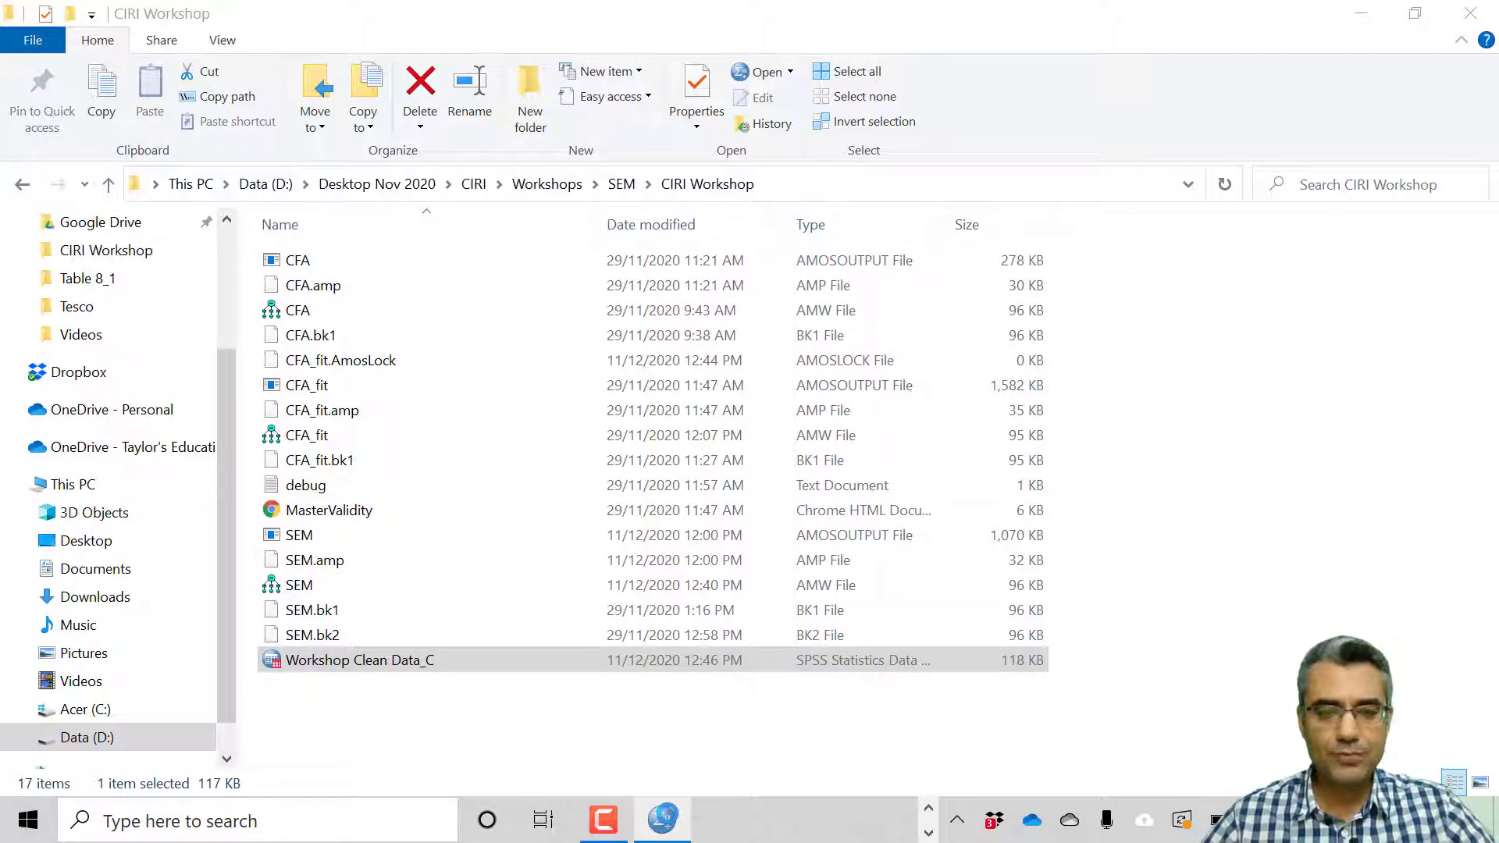
key(alt+Tab)
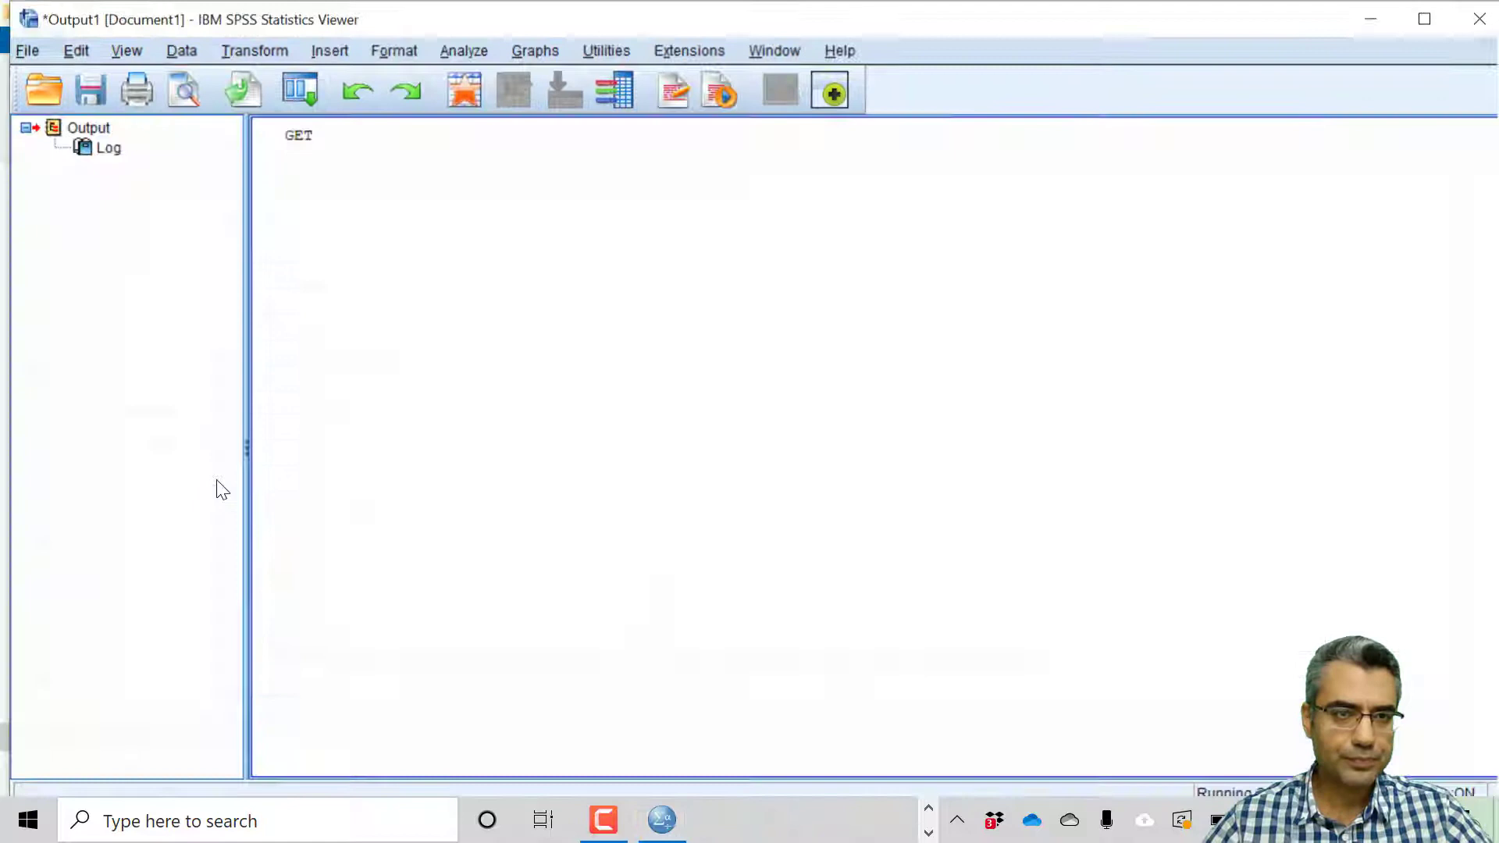
In Variable View widen the Name column and review the construct and item variables
key(alt+Tab)
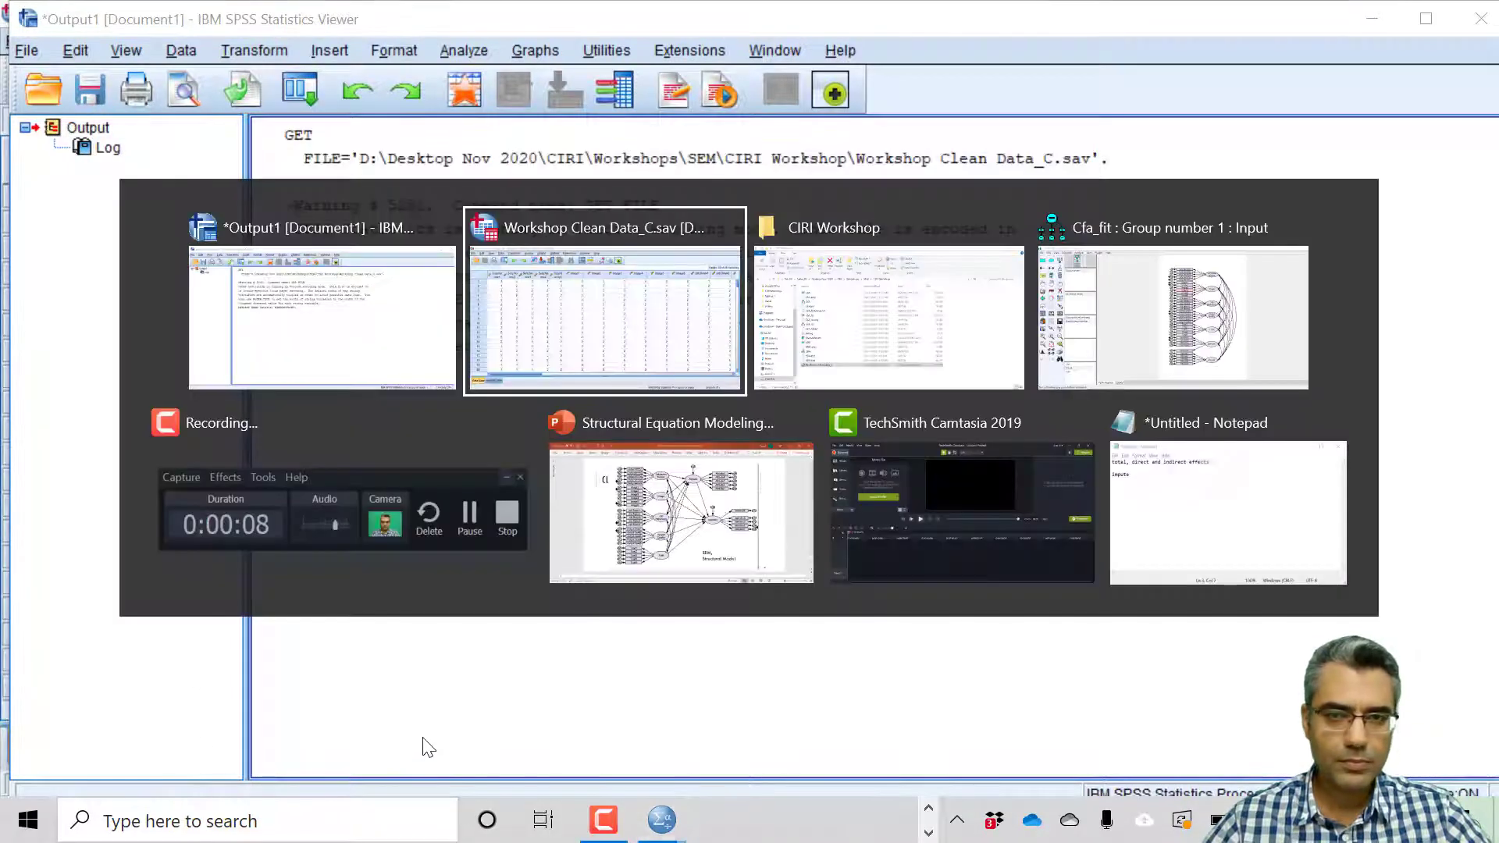
click(114, 746)
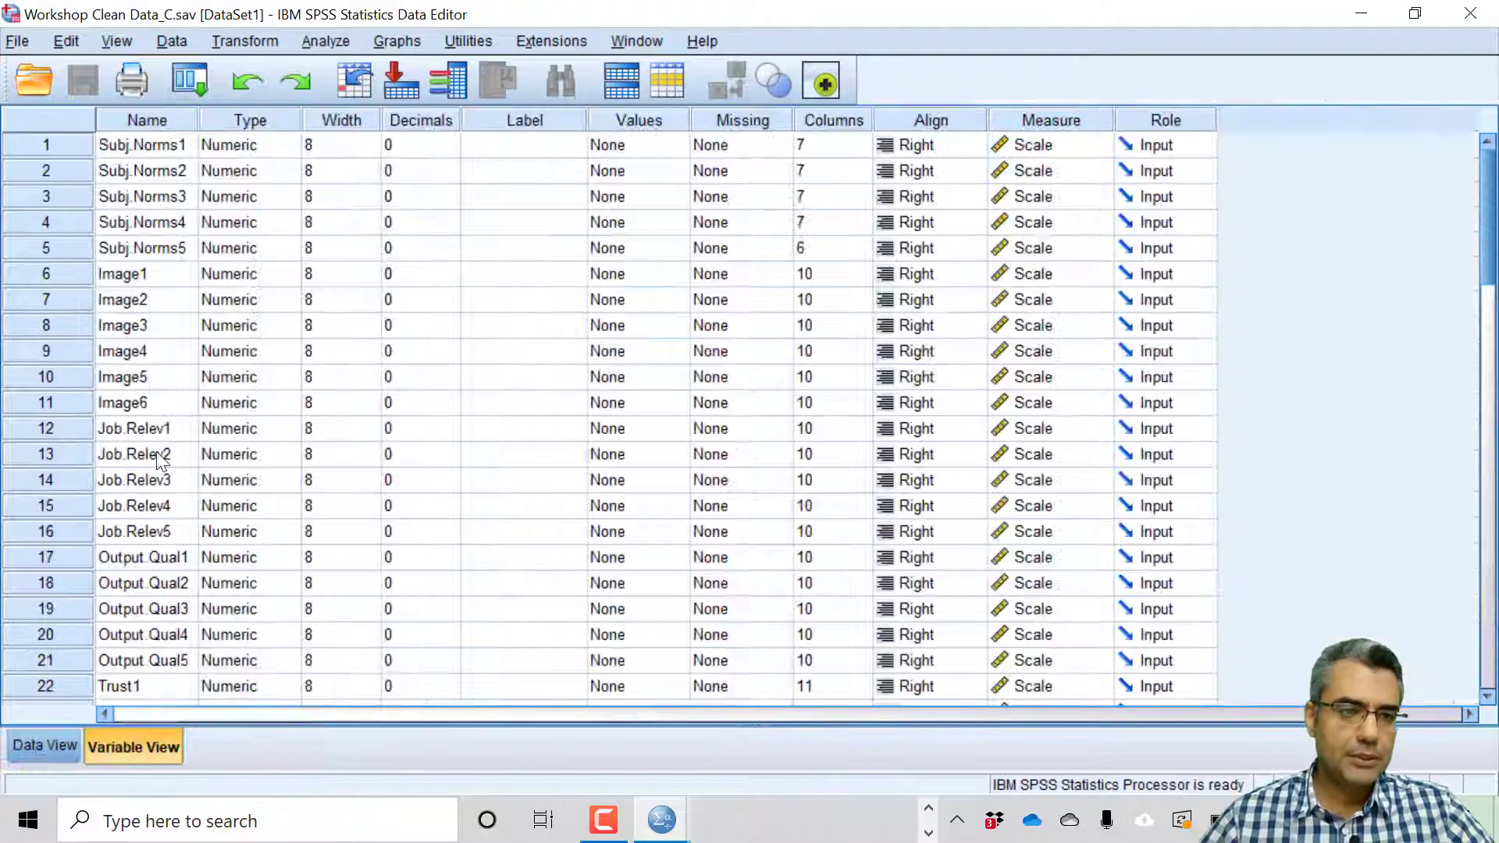
scroll(179, 462, down, 5)
scroll(178, 461, down, 5)
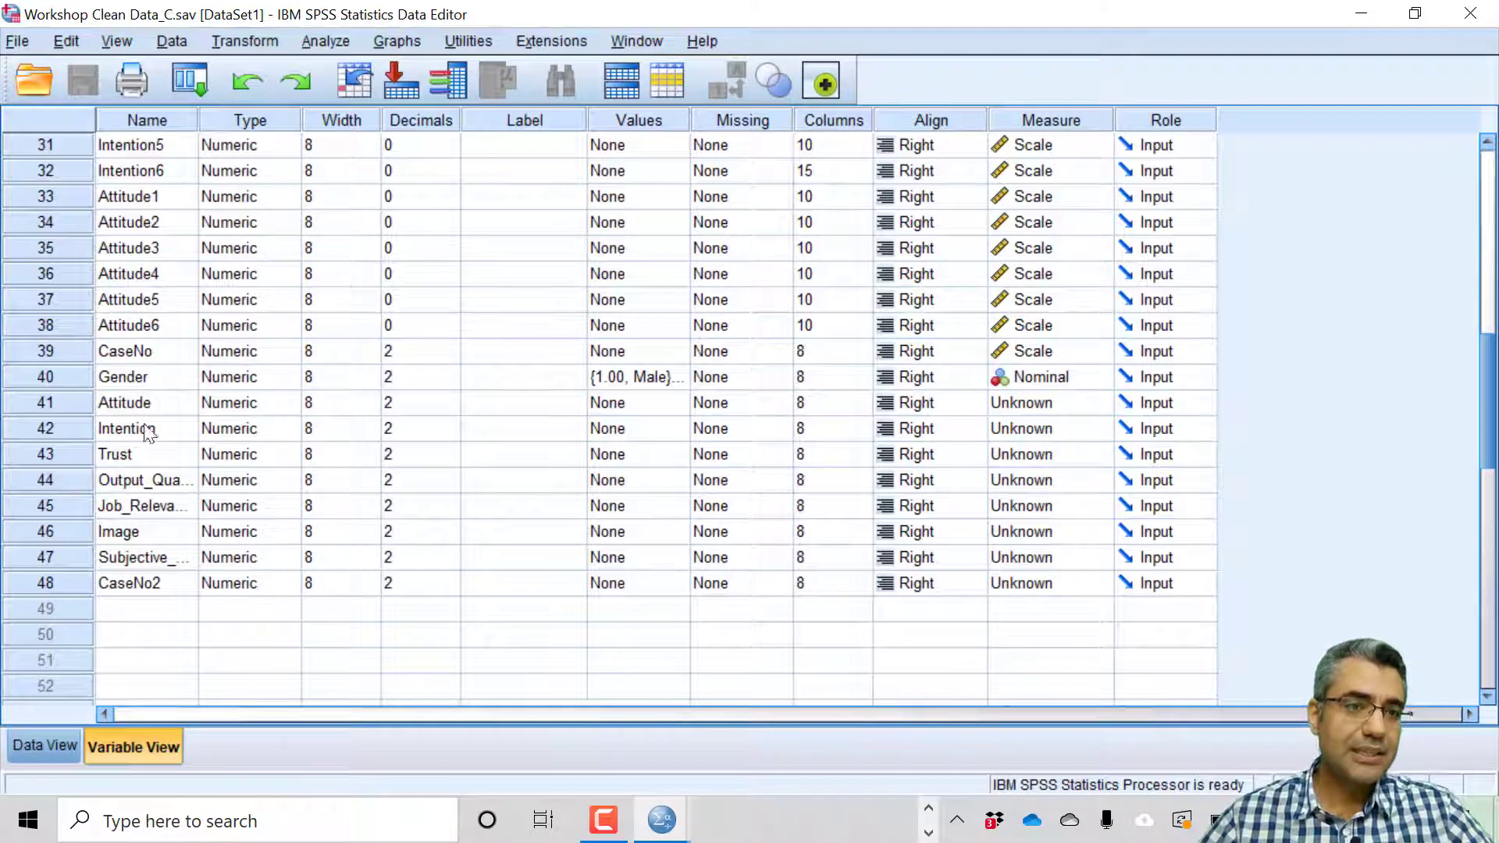
drag(200, 121, 279, 120)
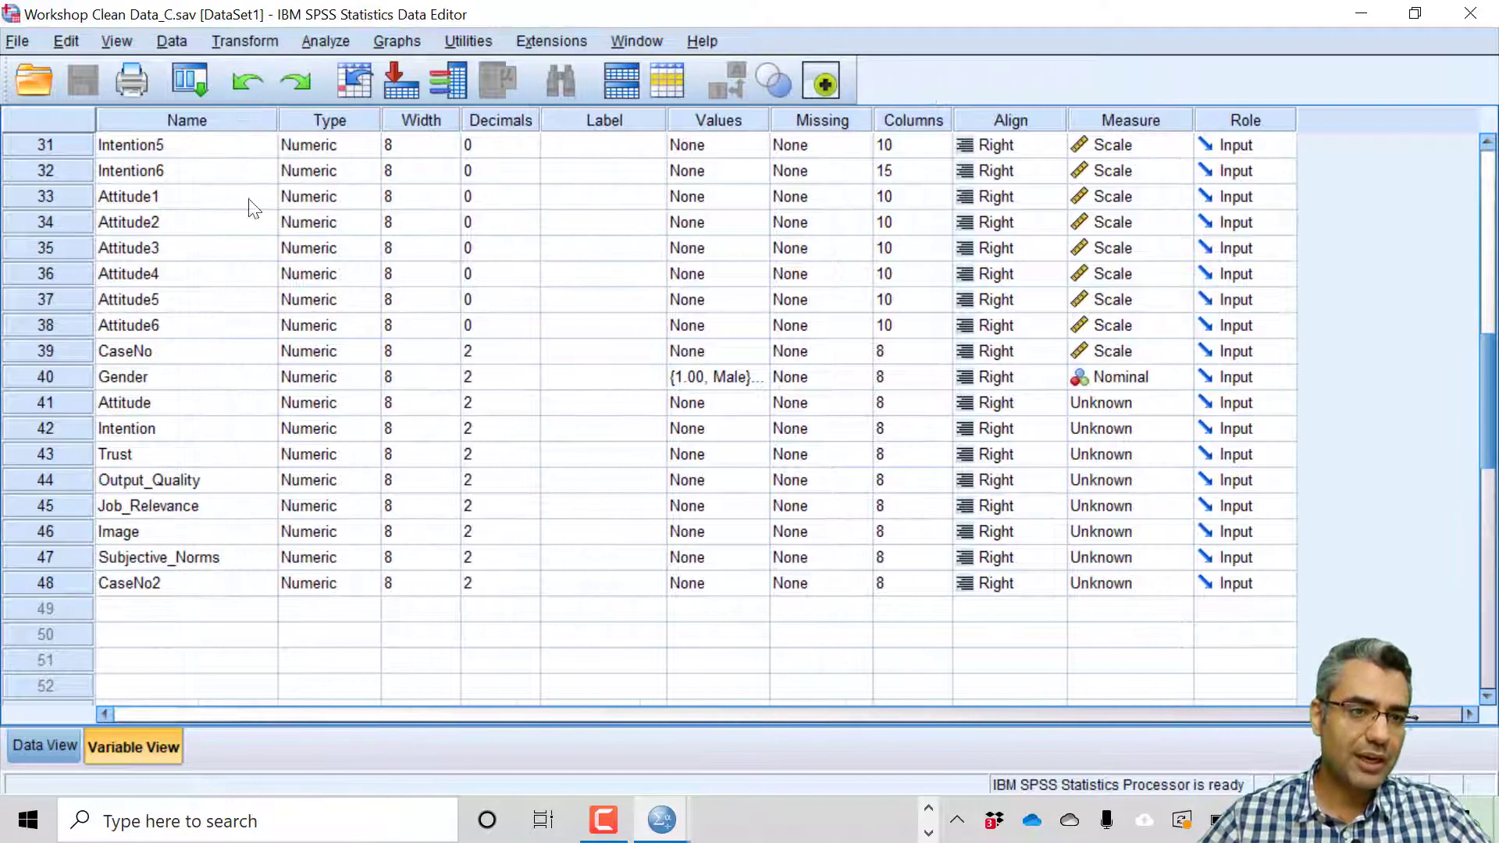
drag(153, 404, 175, 556)
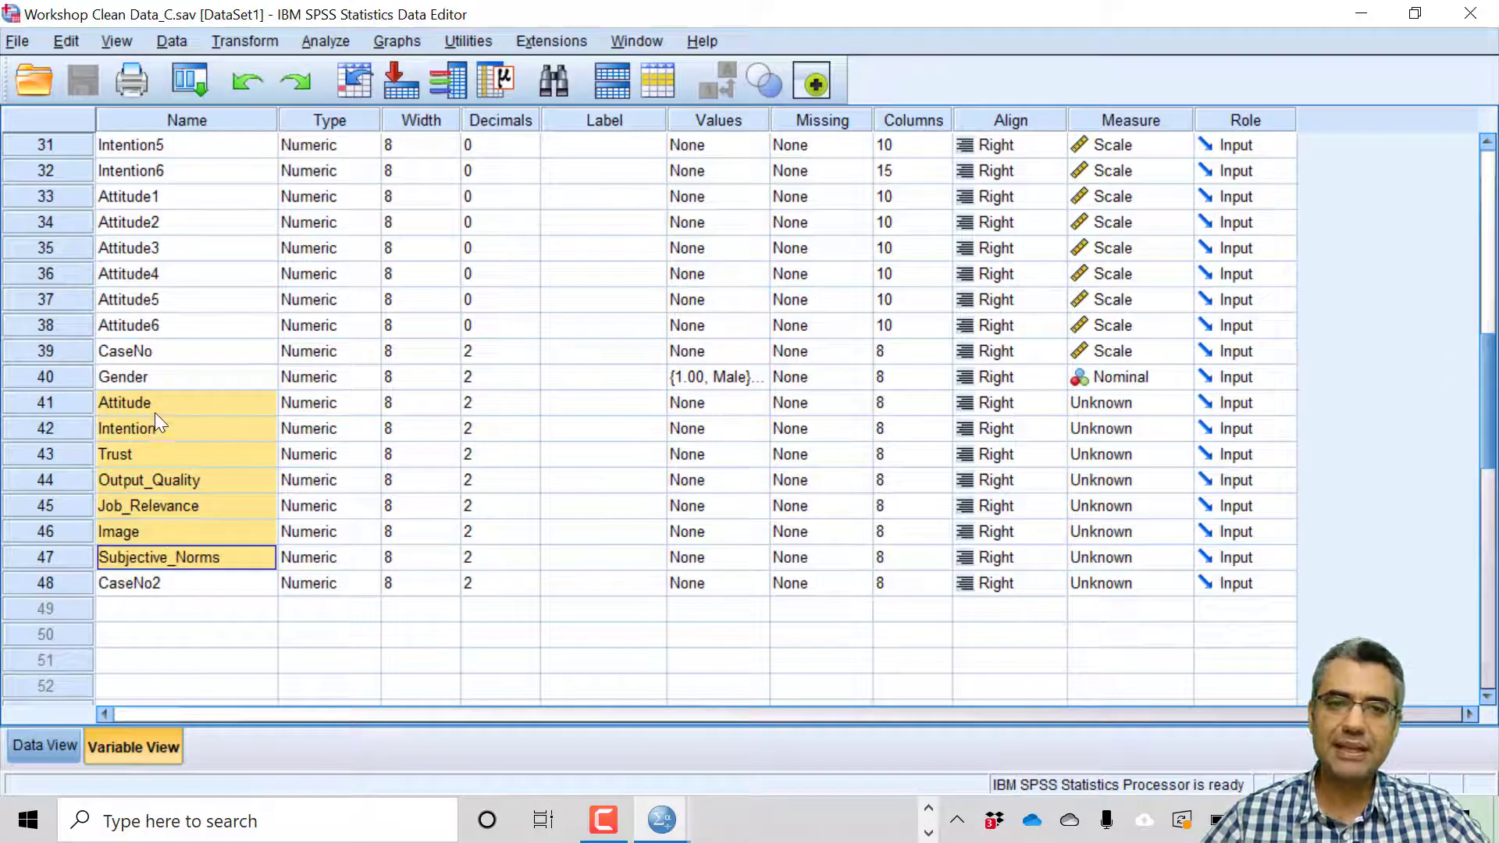
scroll(163, 392, up, 5)
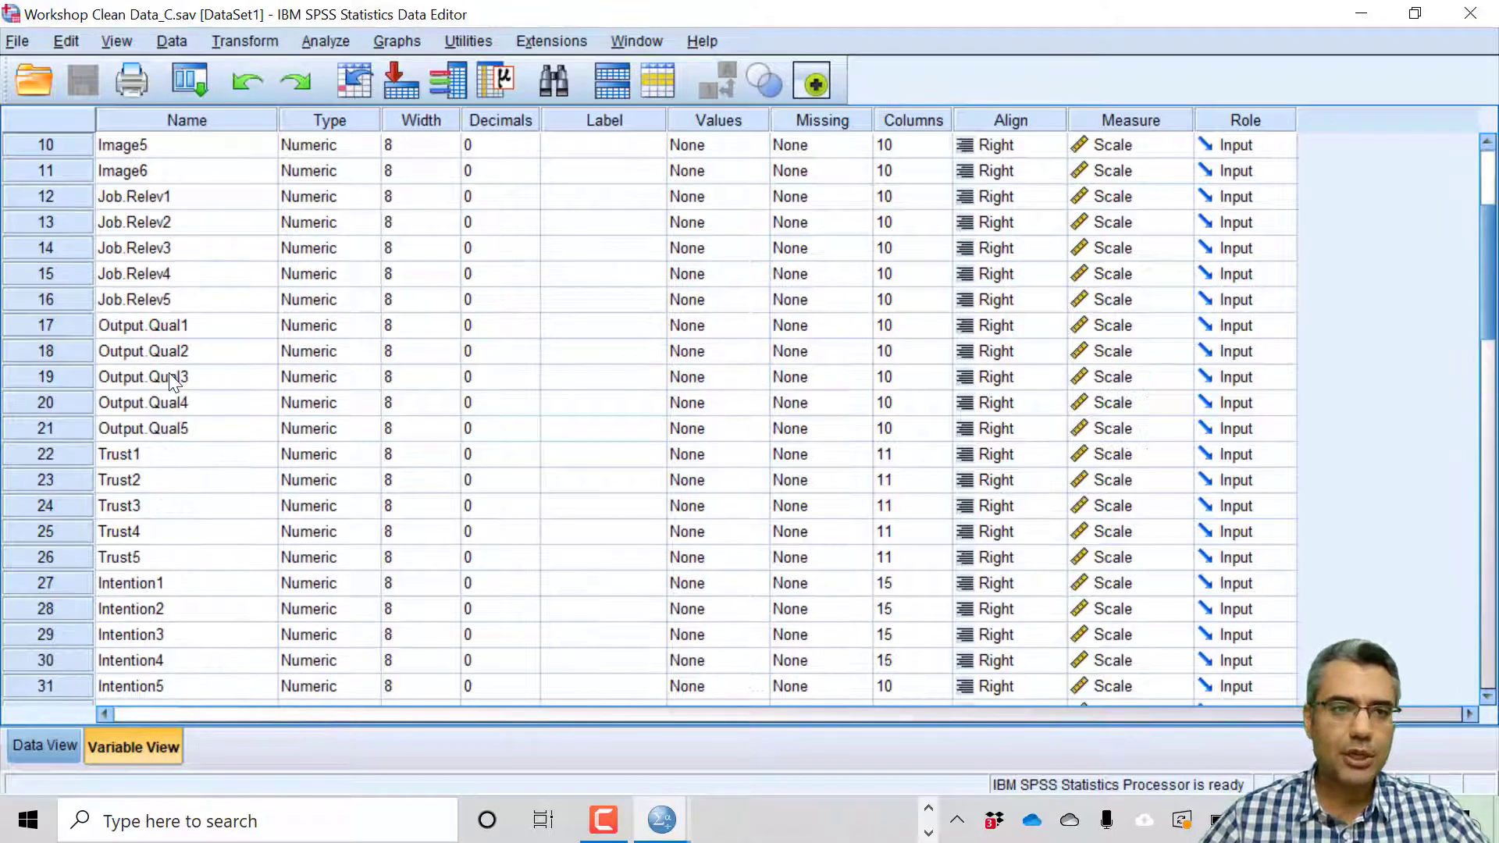
scroll(165, 381, up, 5)
scroll(160, 298, down, 3)
scroll(160, 297, down, 4)
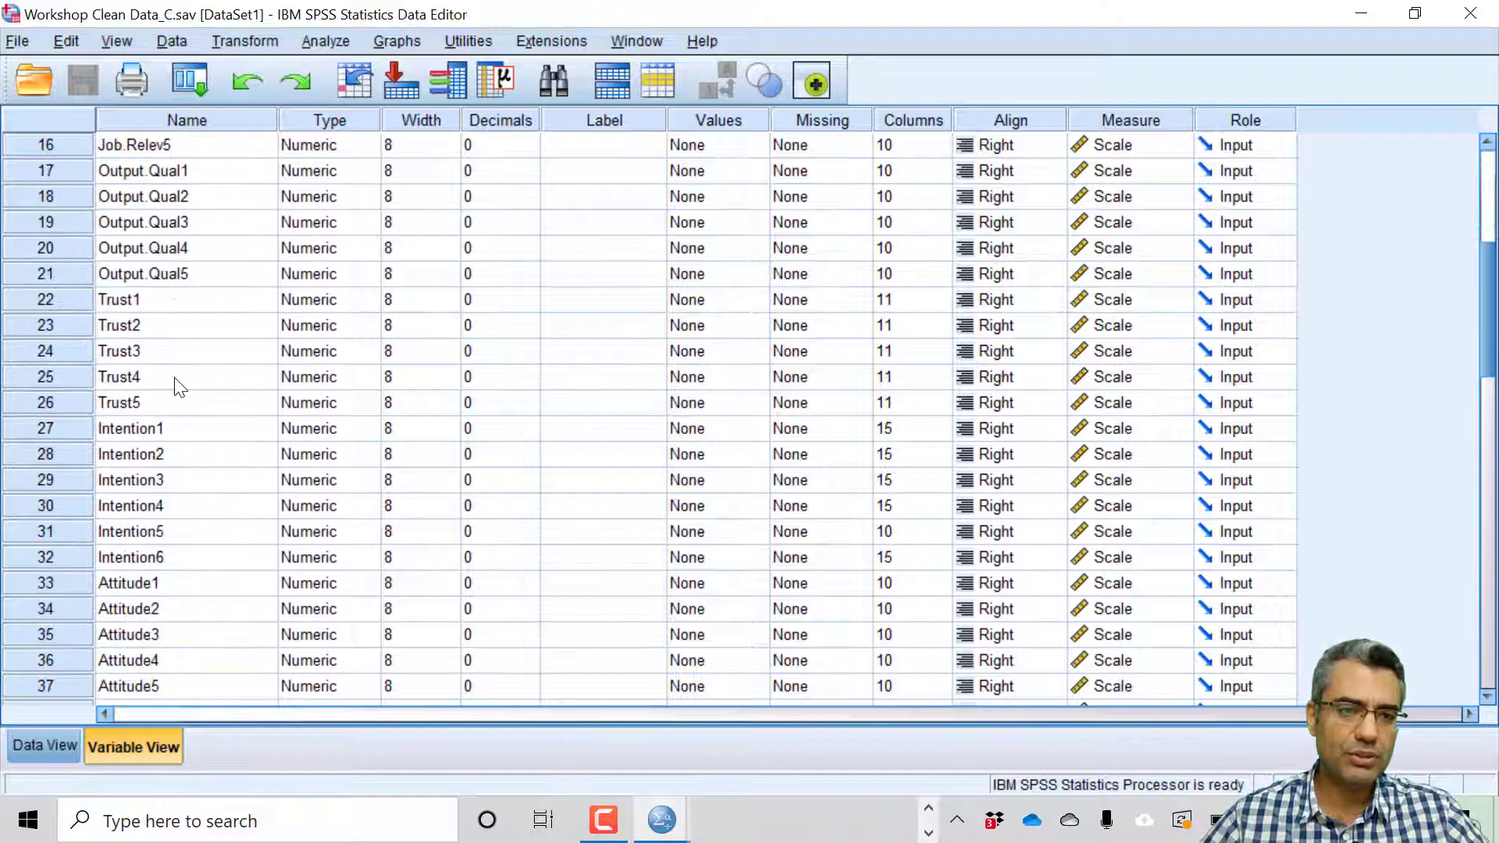
scroll(161, 298, down, 4)
scroll(164, 305, up, 1)
drag(164, 351, 206, 480)
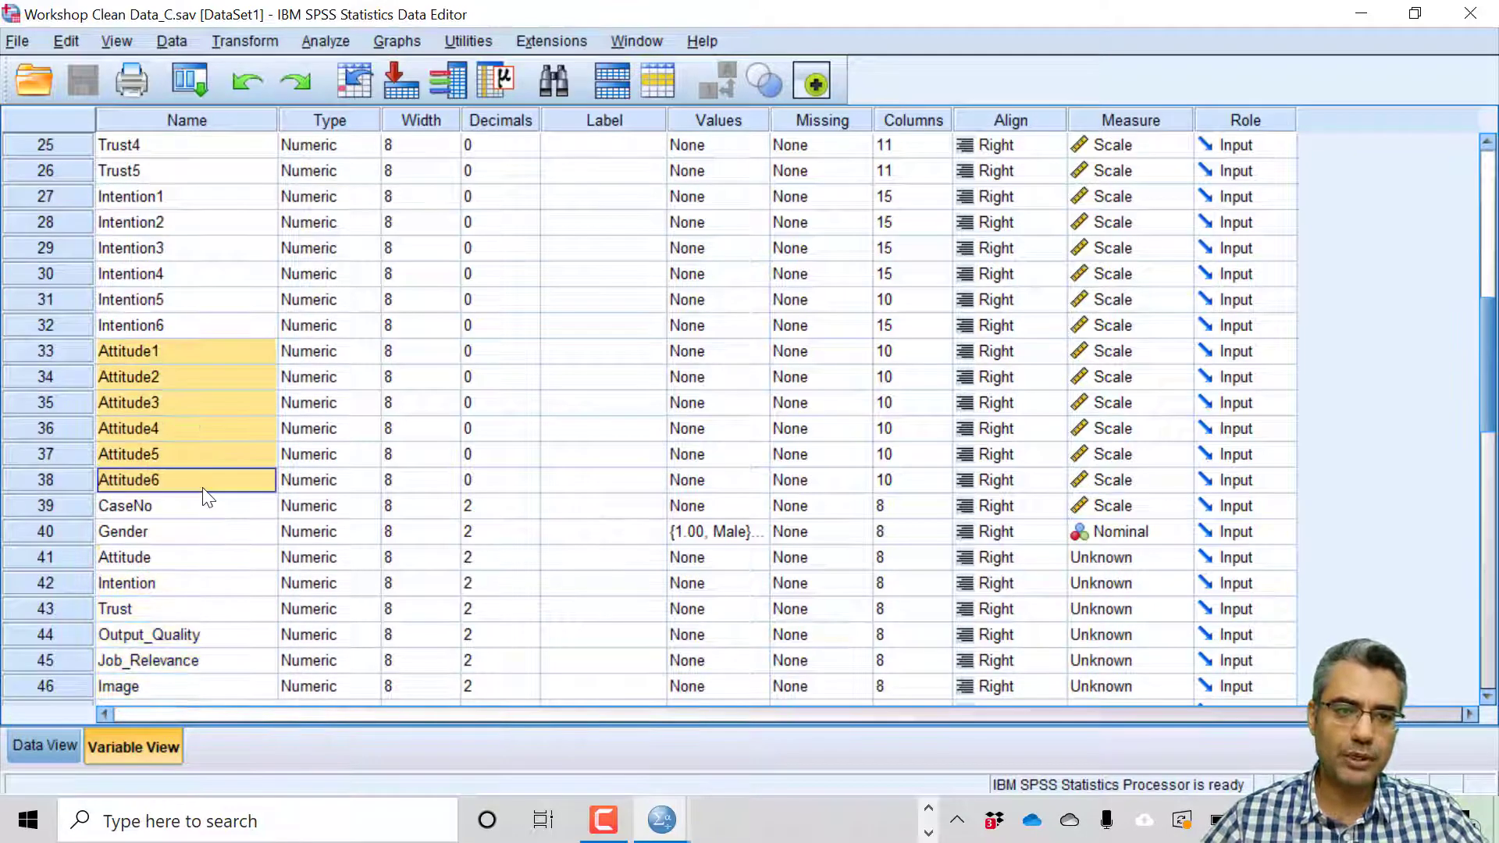
scroll(169, 572, down, 1)
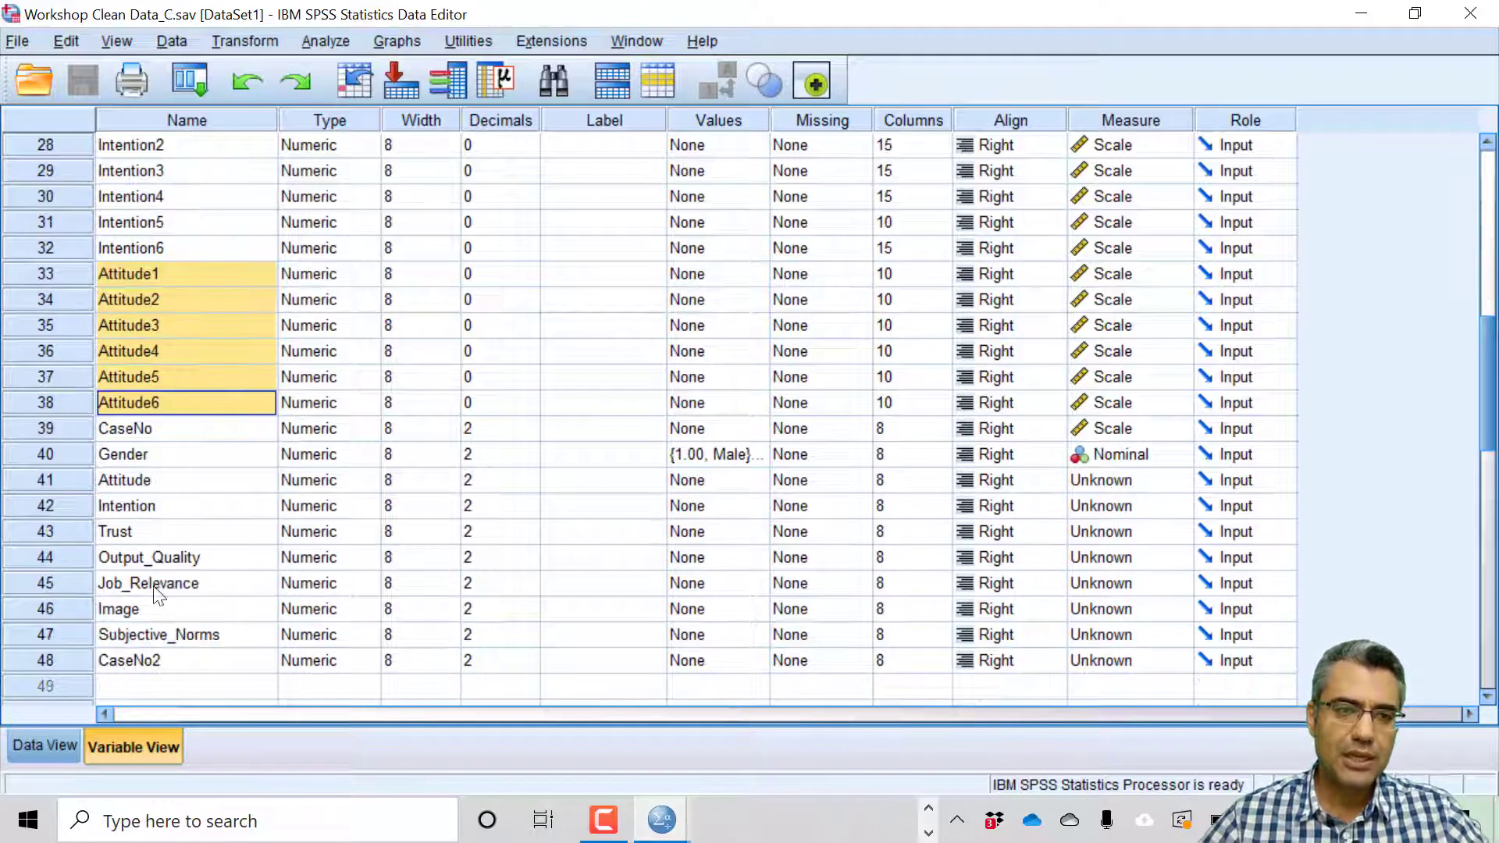
click(171, 513)
scroll(174, 469, up, 6)
scroll(176, 408, up, 2)
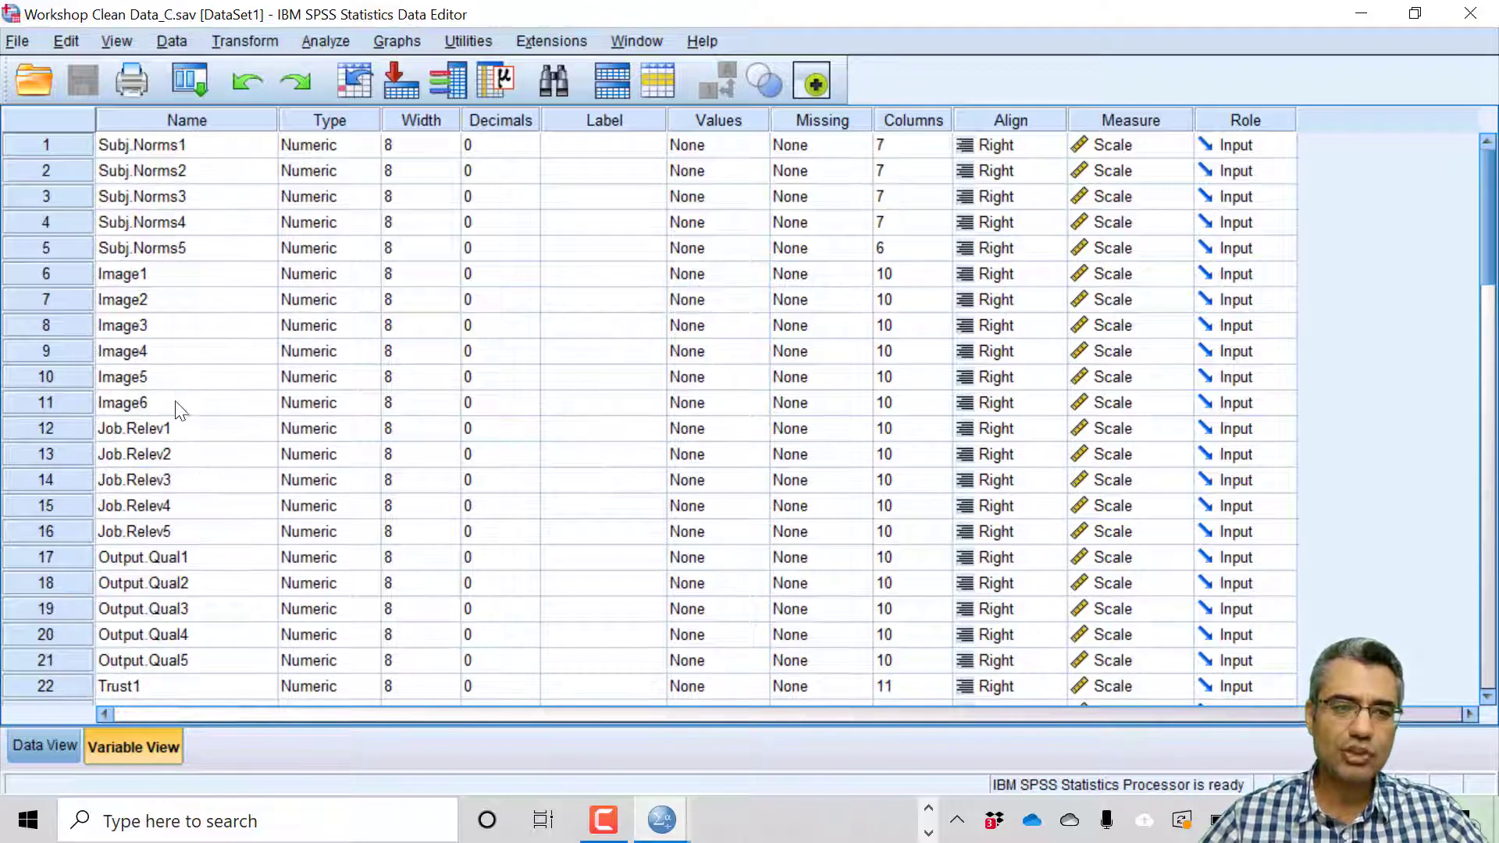
scroll(176, 469, down, 4)
scroll(191, 532, down, 2)
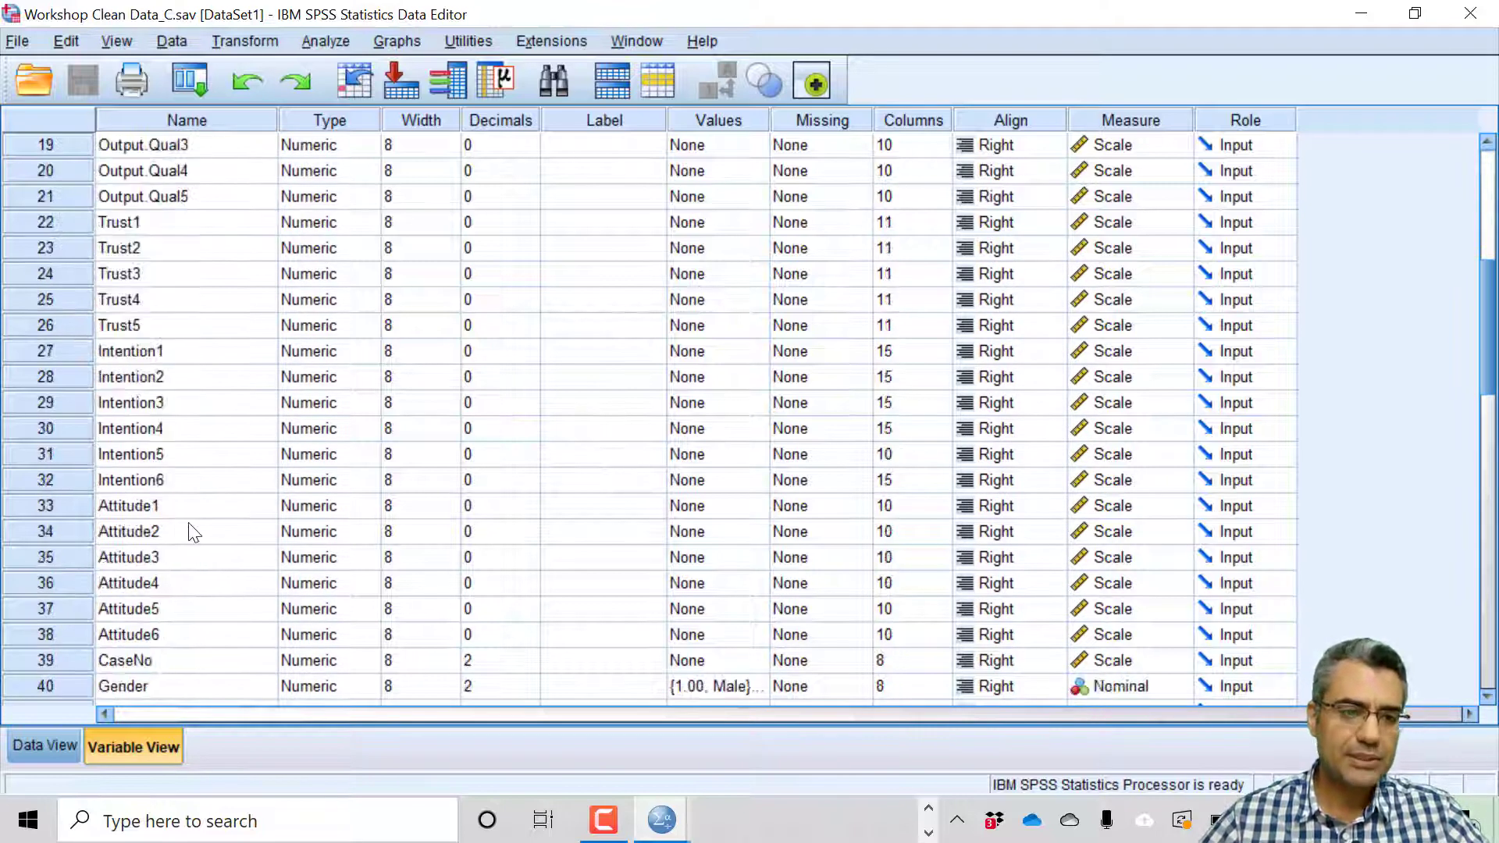
mouse_move(193, 352)
mouse_down()
mouse_move(208, 506)
mouse_move(207, 481)
mouse_up()
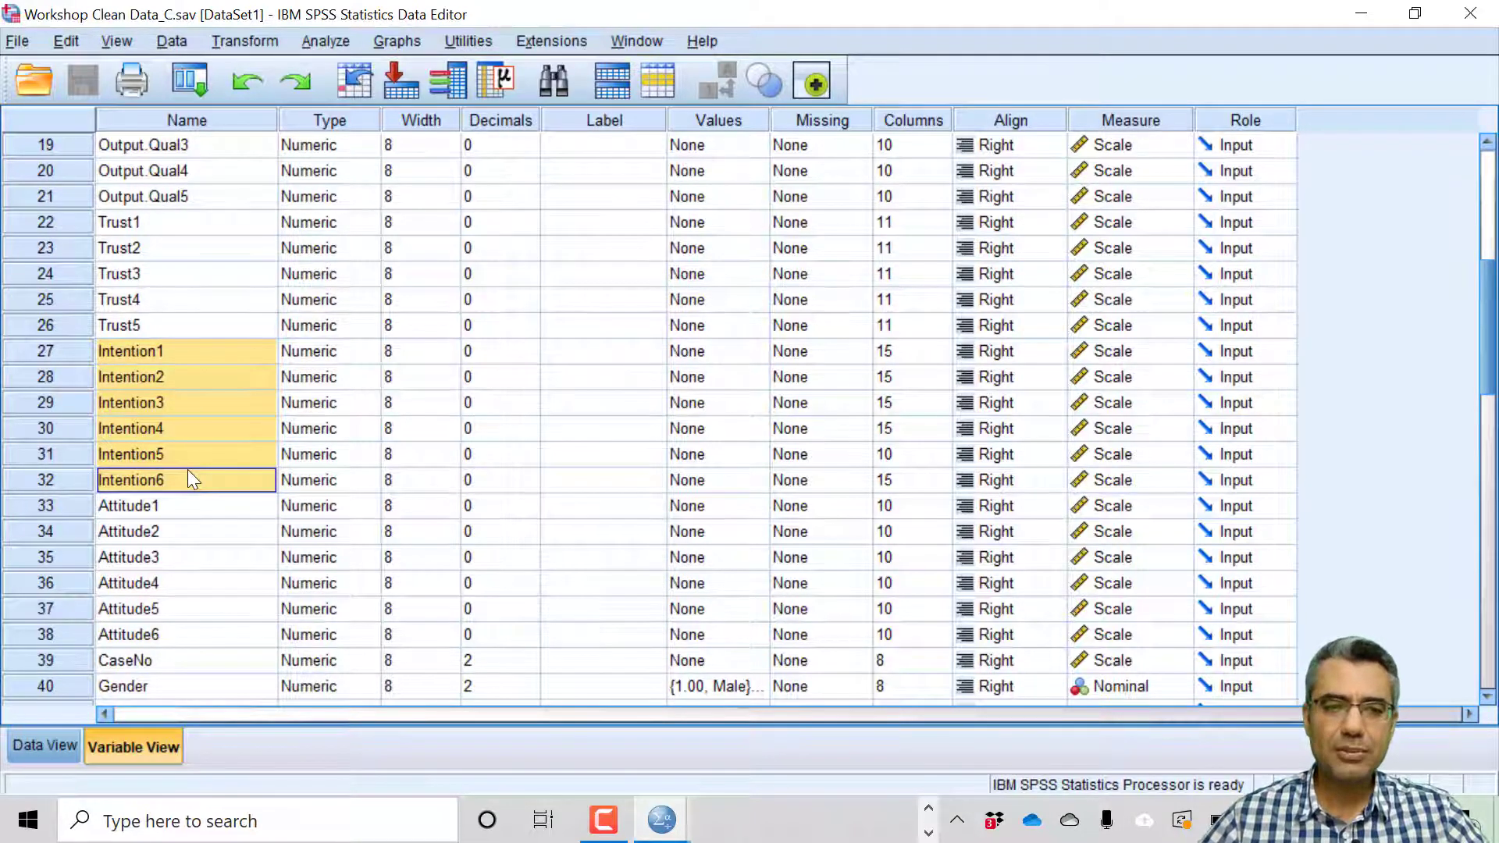
scroll(209, 538, down, 2)
scroll(209, 551, down, 2)
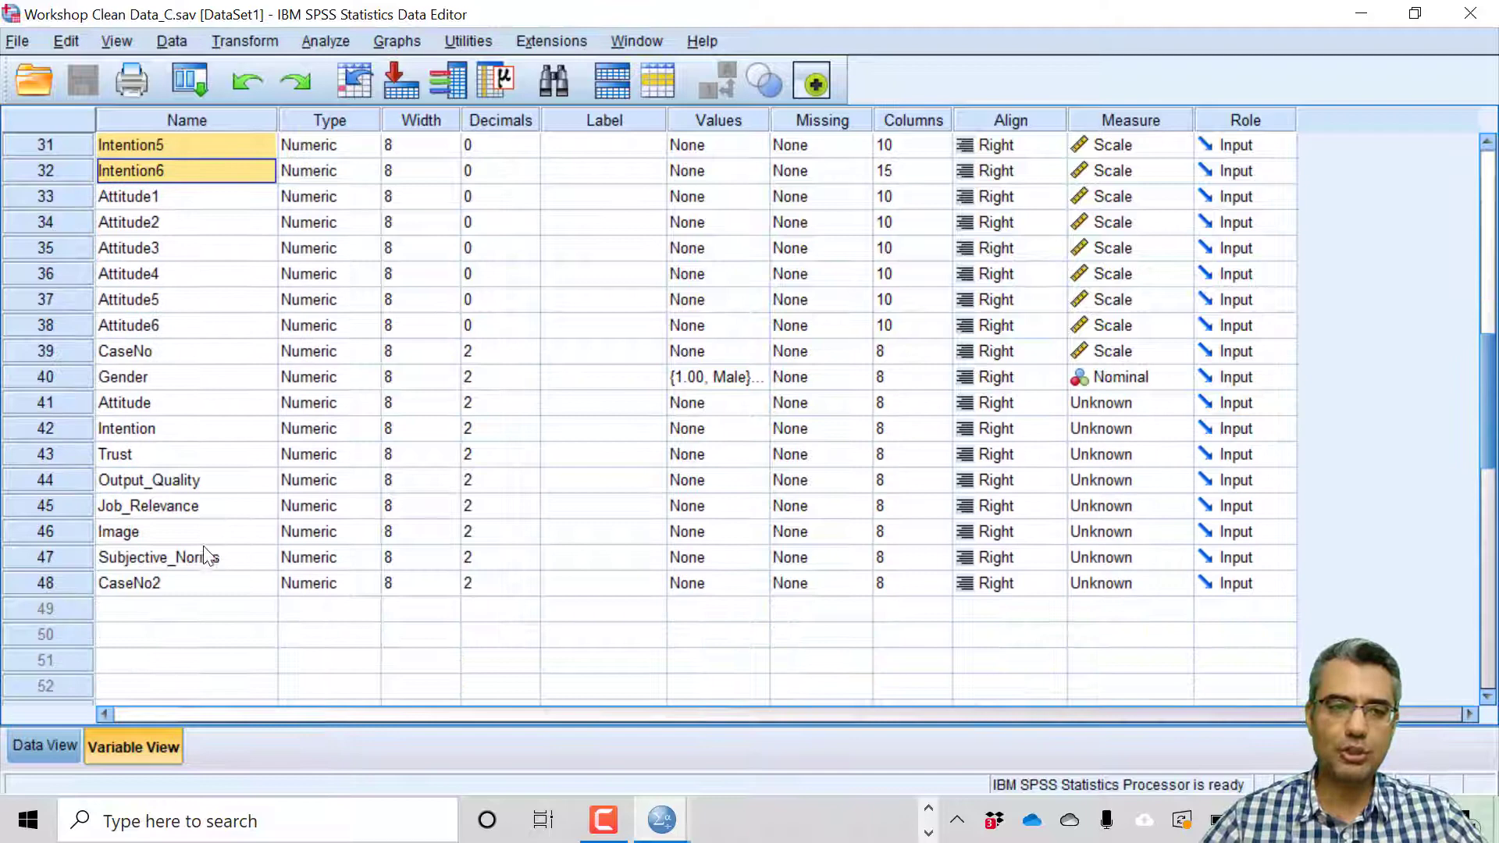
scroll(212, 550, up, 1)
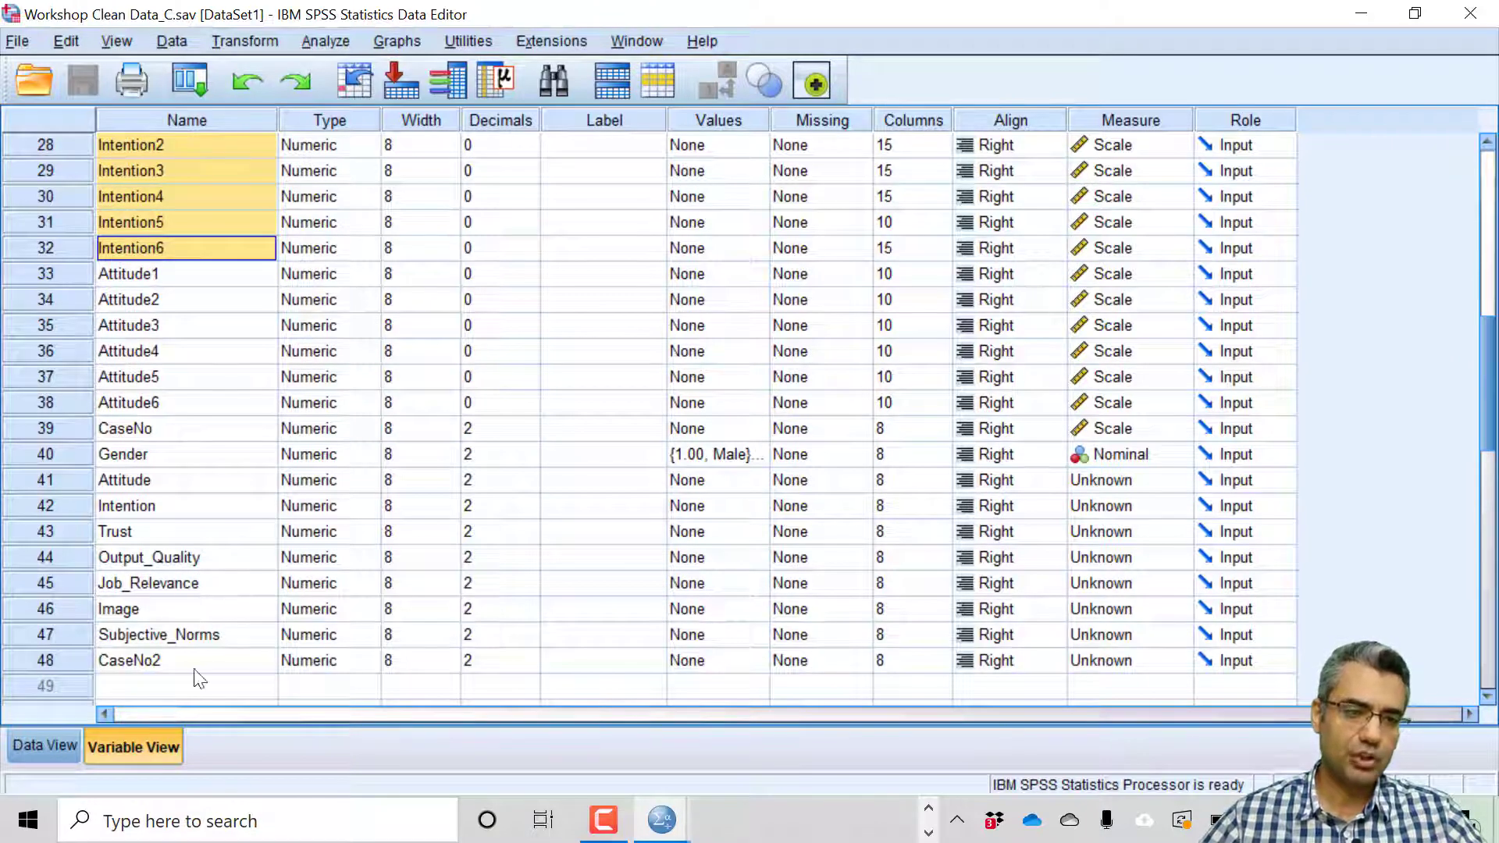
Review the Attitude through Subjective_Norms score columns in Data View and bring the CFA_fit diagram forward
click(46, 746)
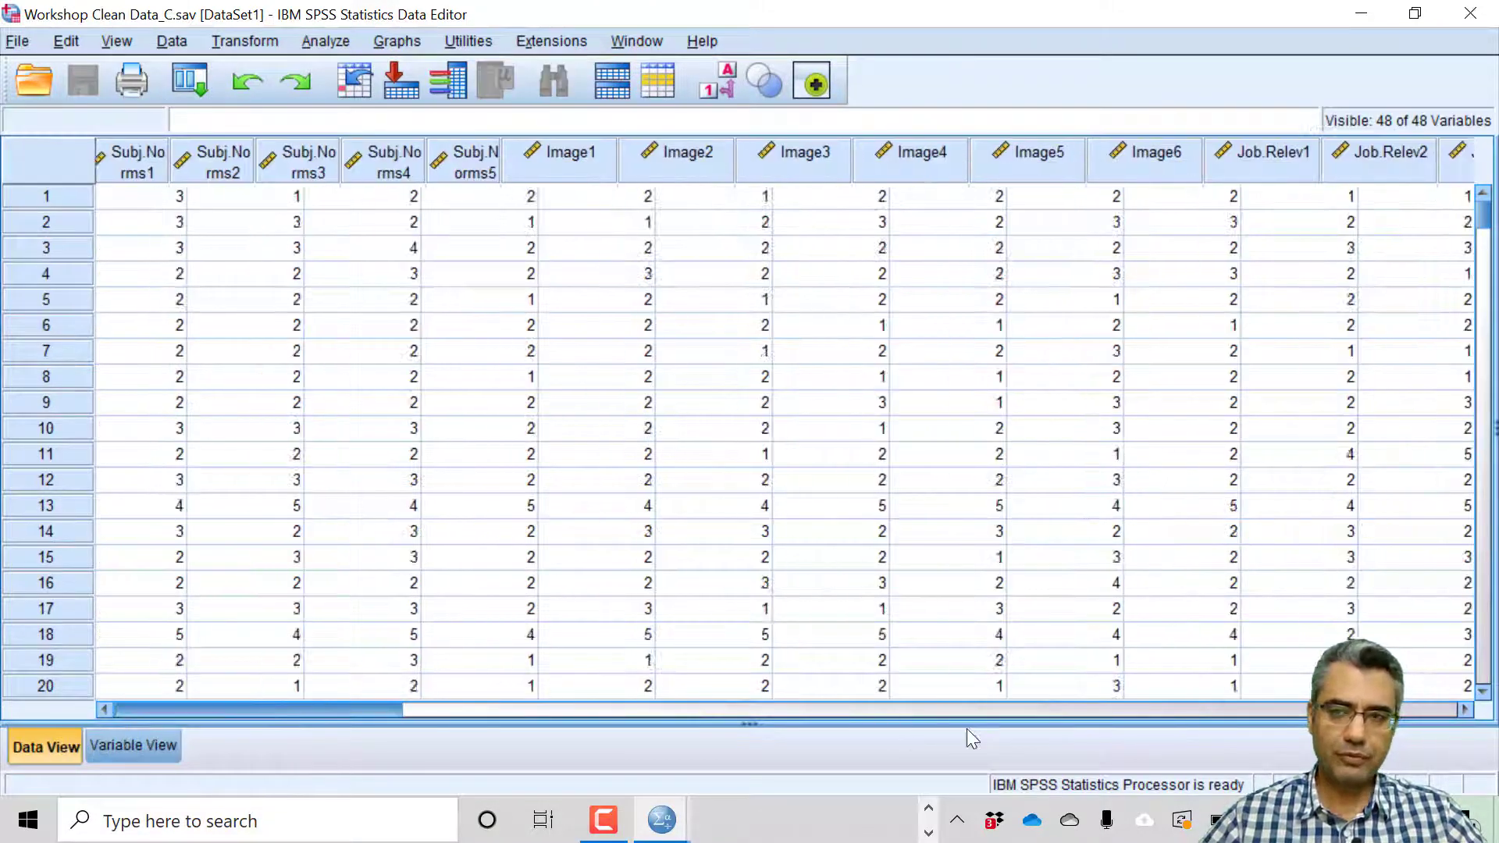
drag(304, 710, 1247, 714)
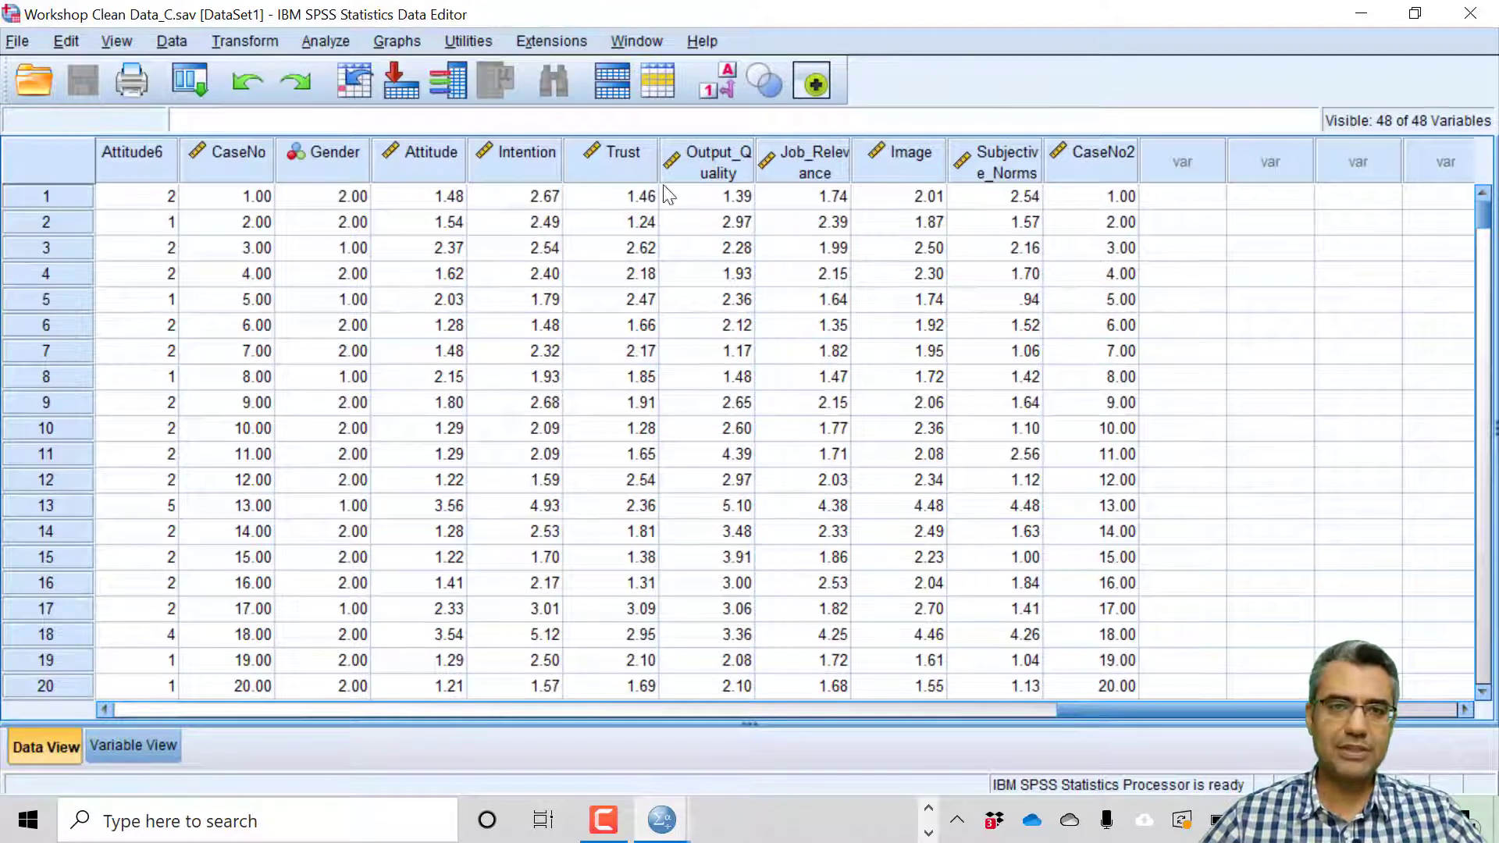
drag(420, 163, 1095, 159)
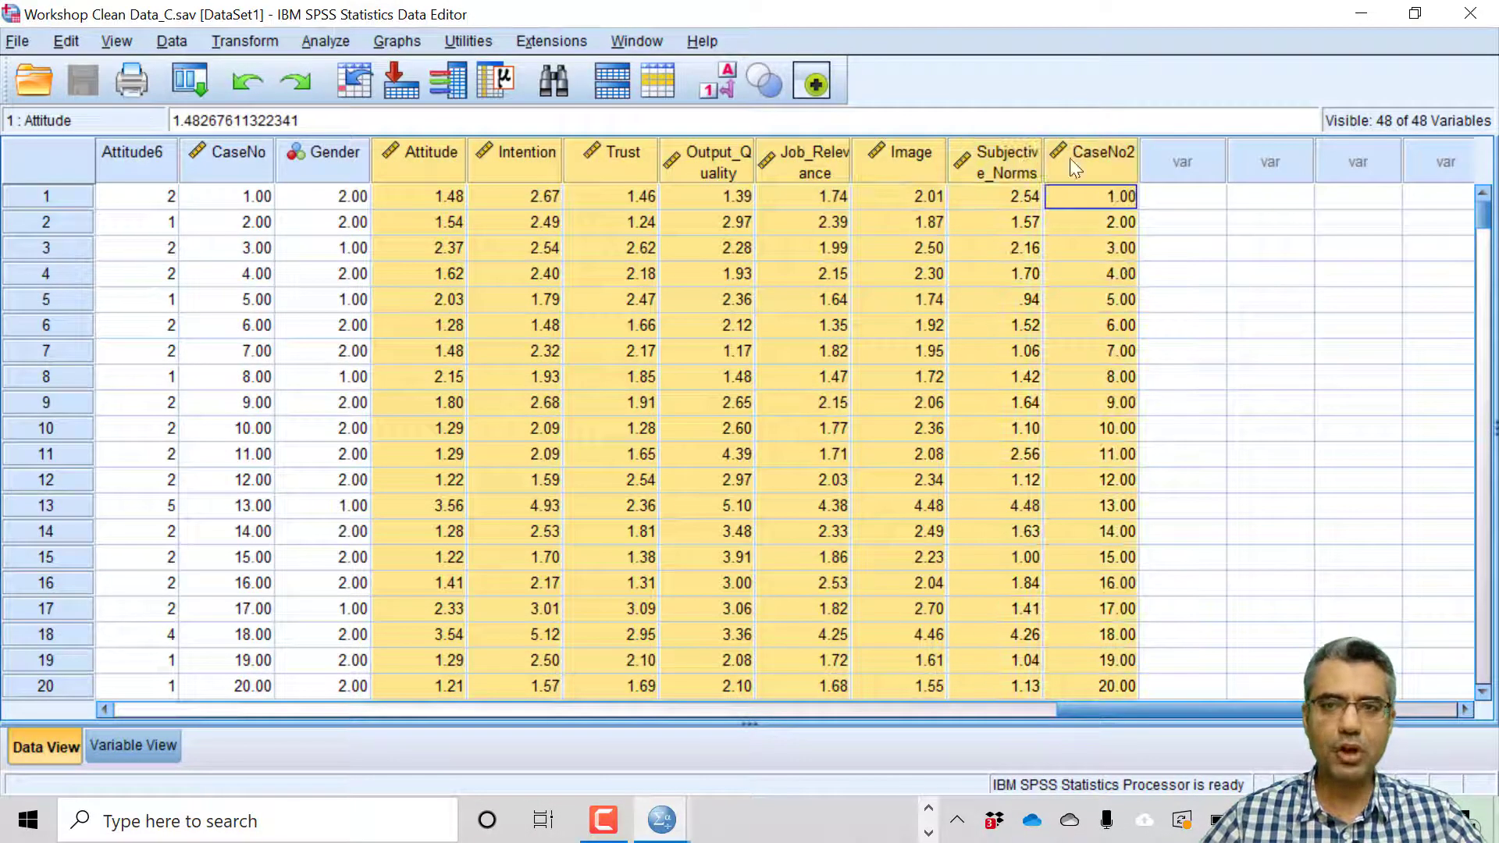
click(1108, 201)
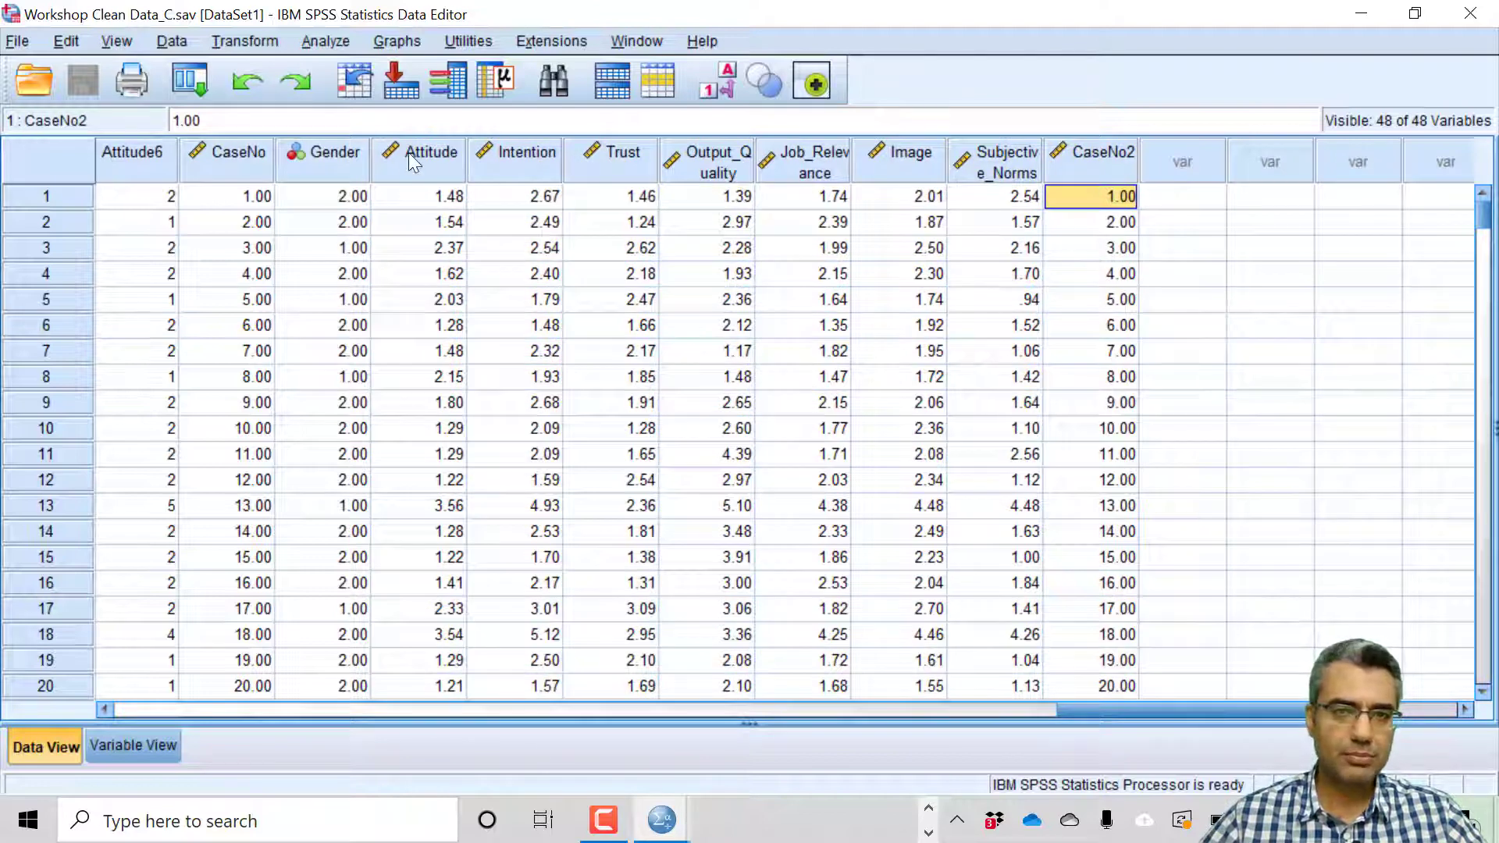
drag(413, 159, 981, 153)
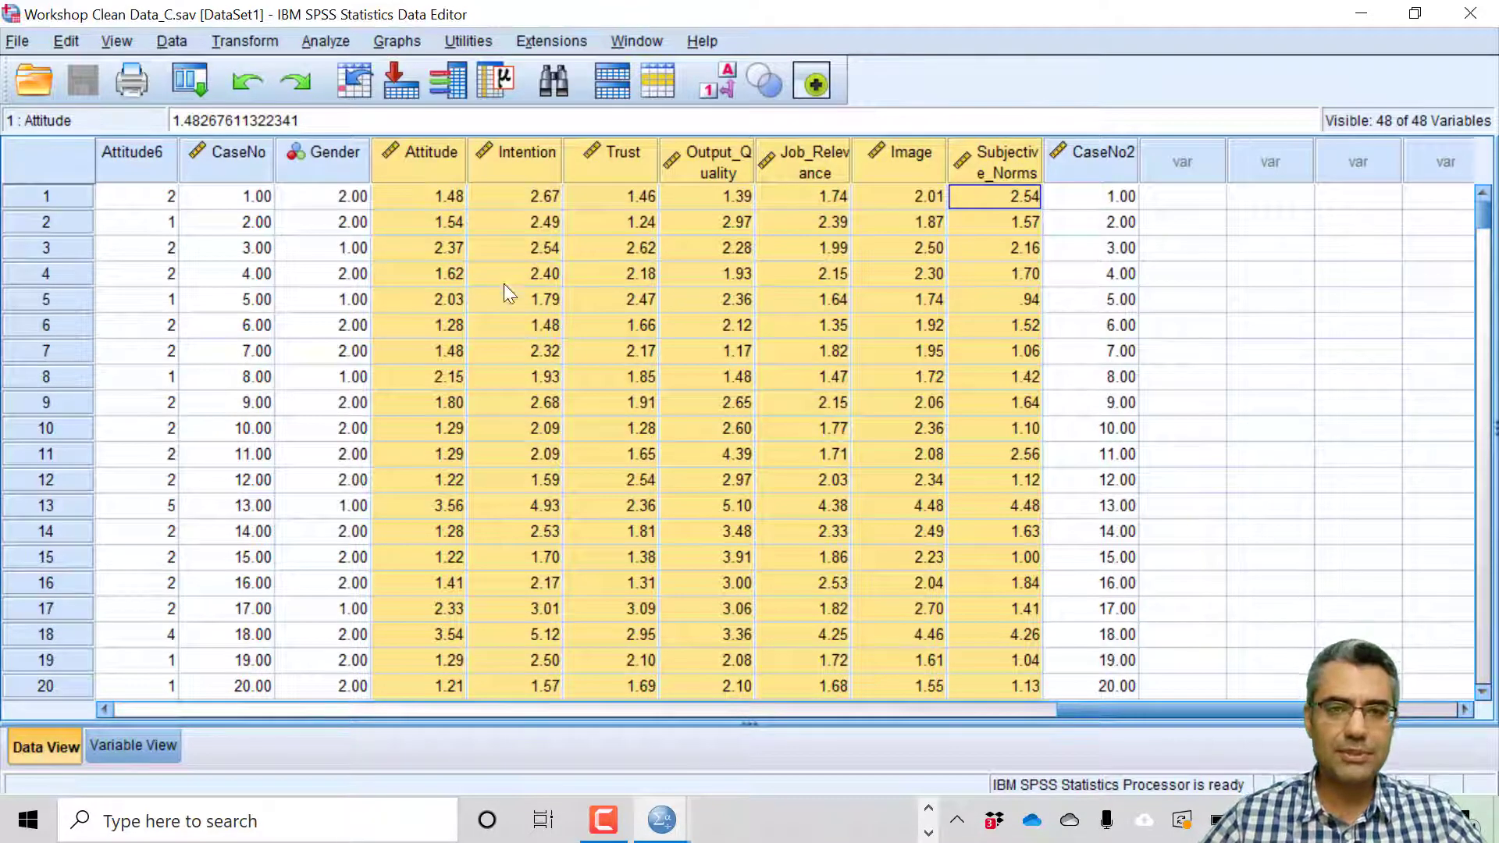
key(alt+Tab)
key(Tab)
key(Tab)
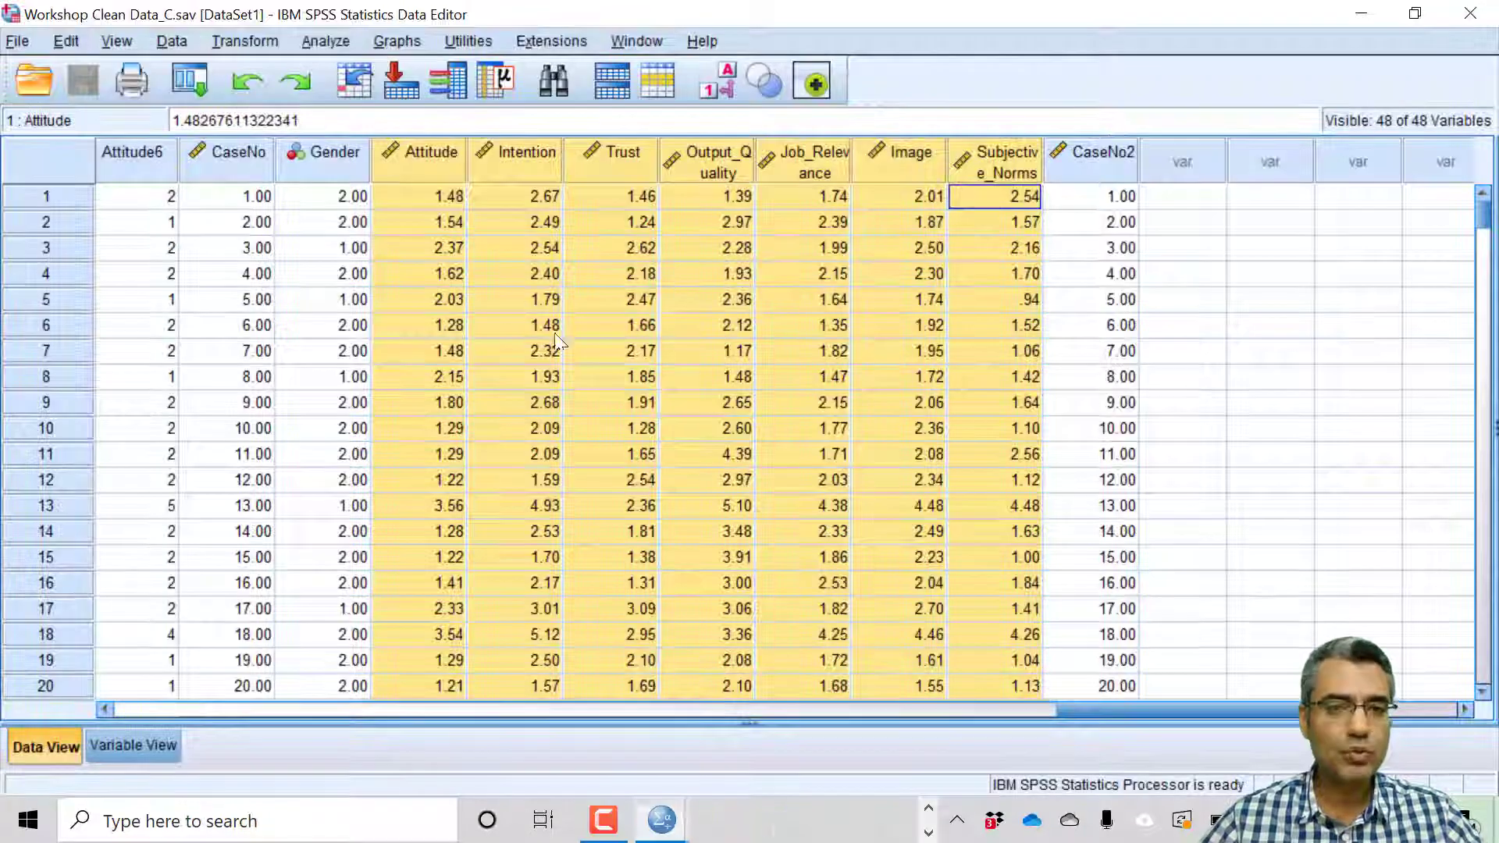
click(432, 193)
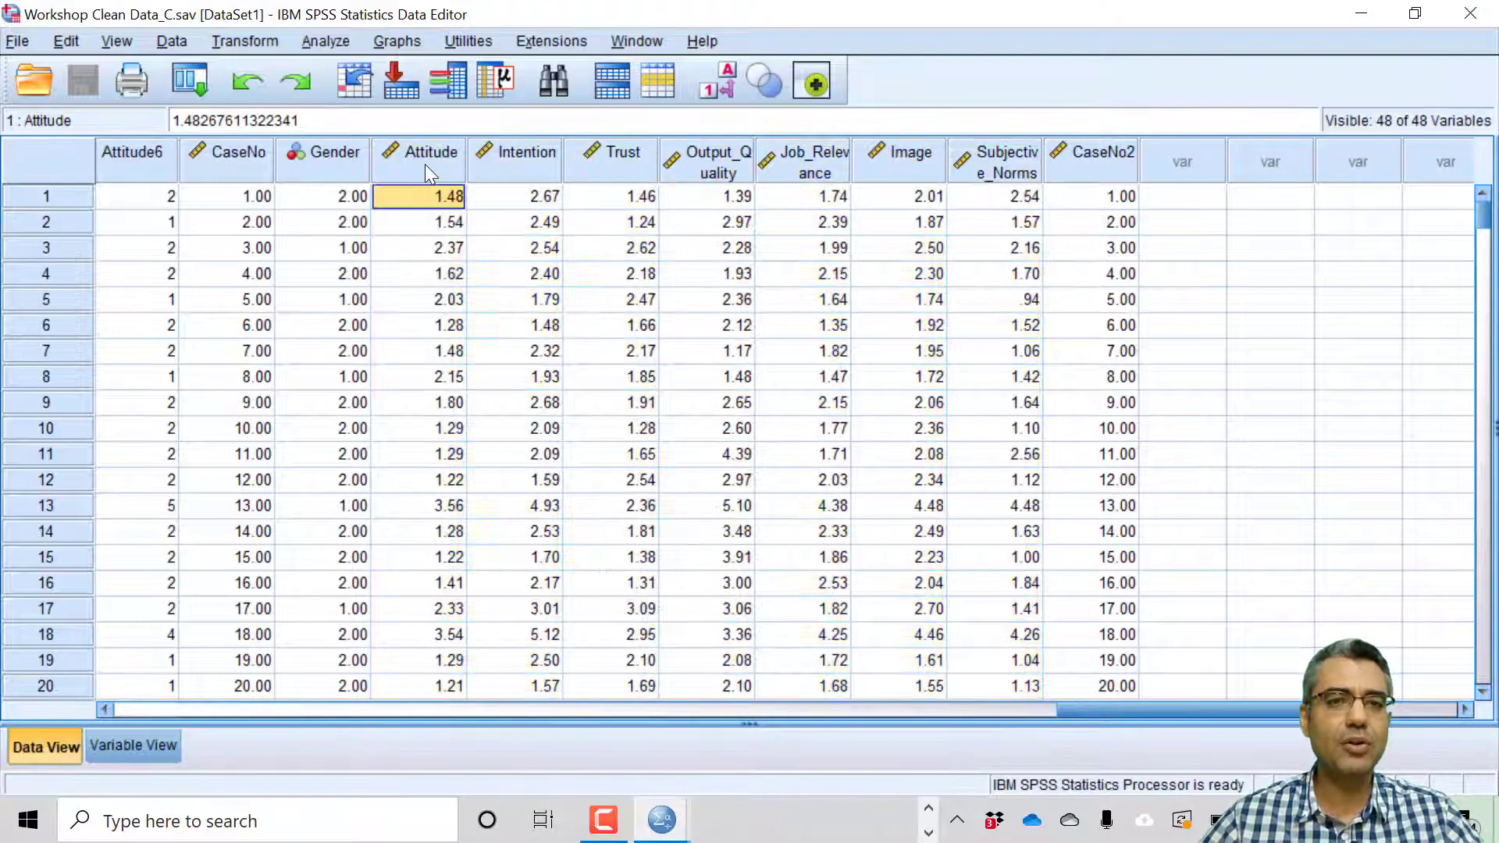
drag(426, 161, 1008, 161)
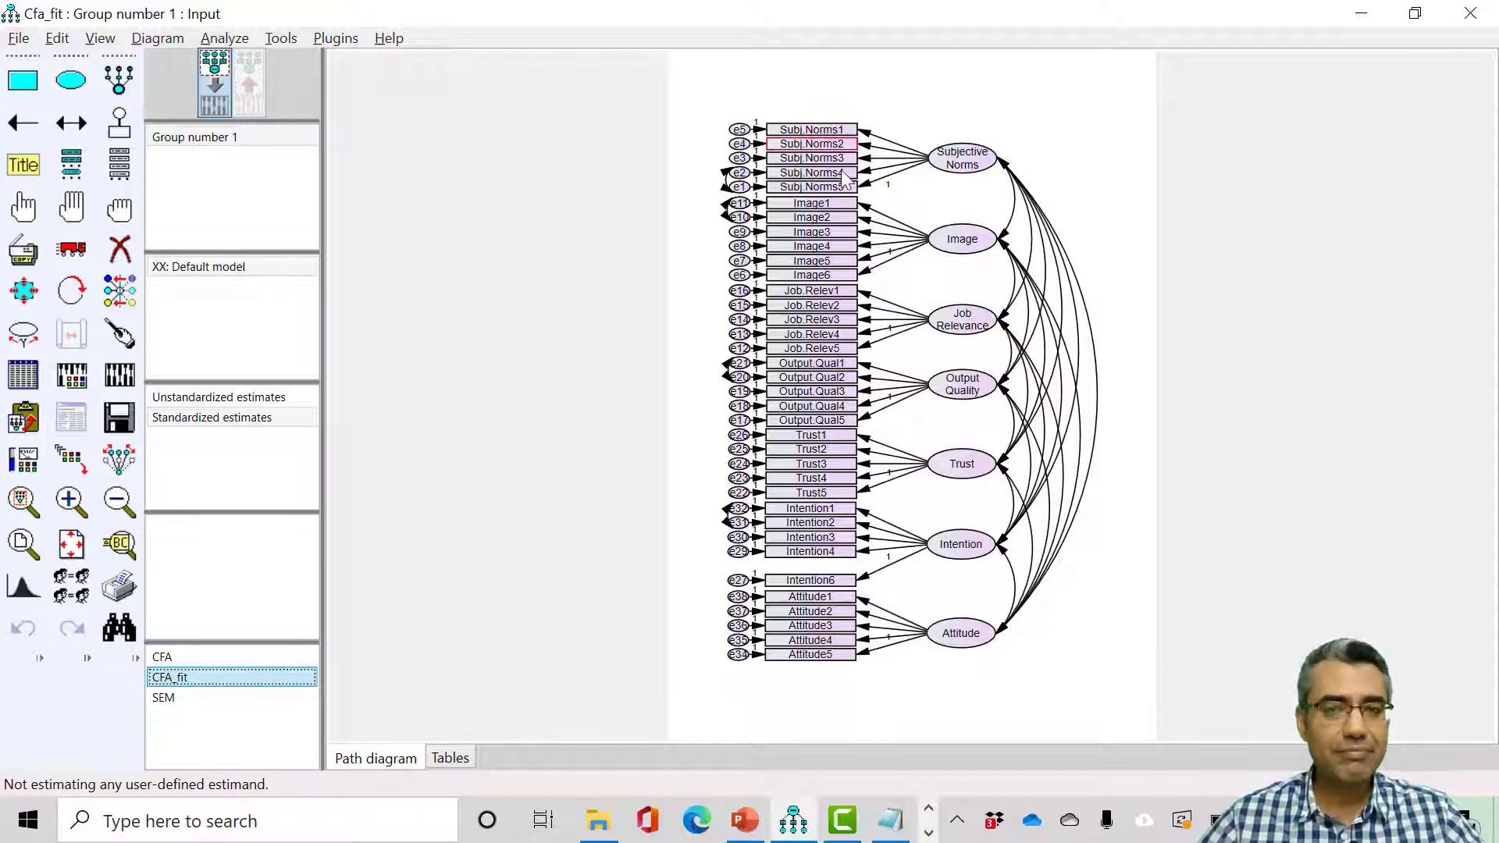
key(alt+Tab)
key(Escape)
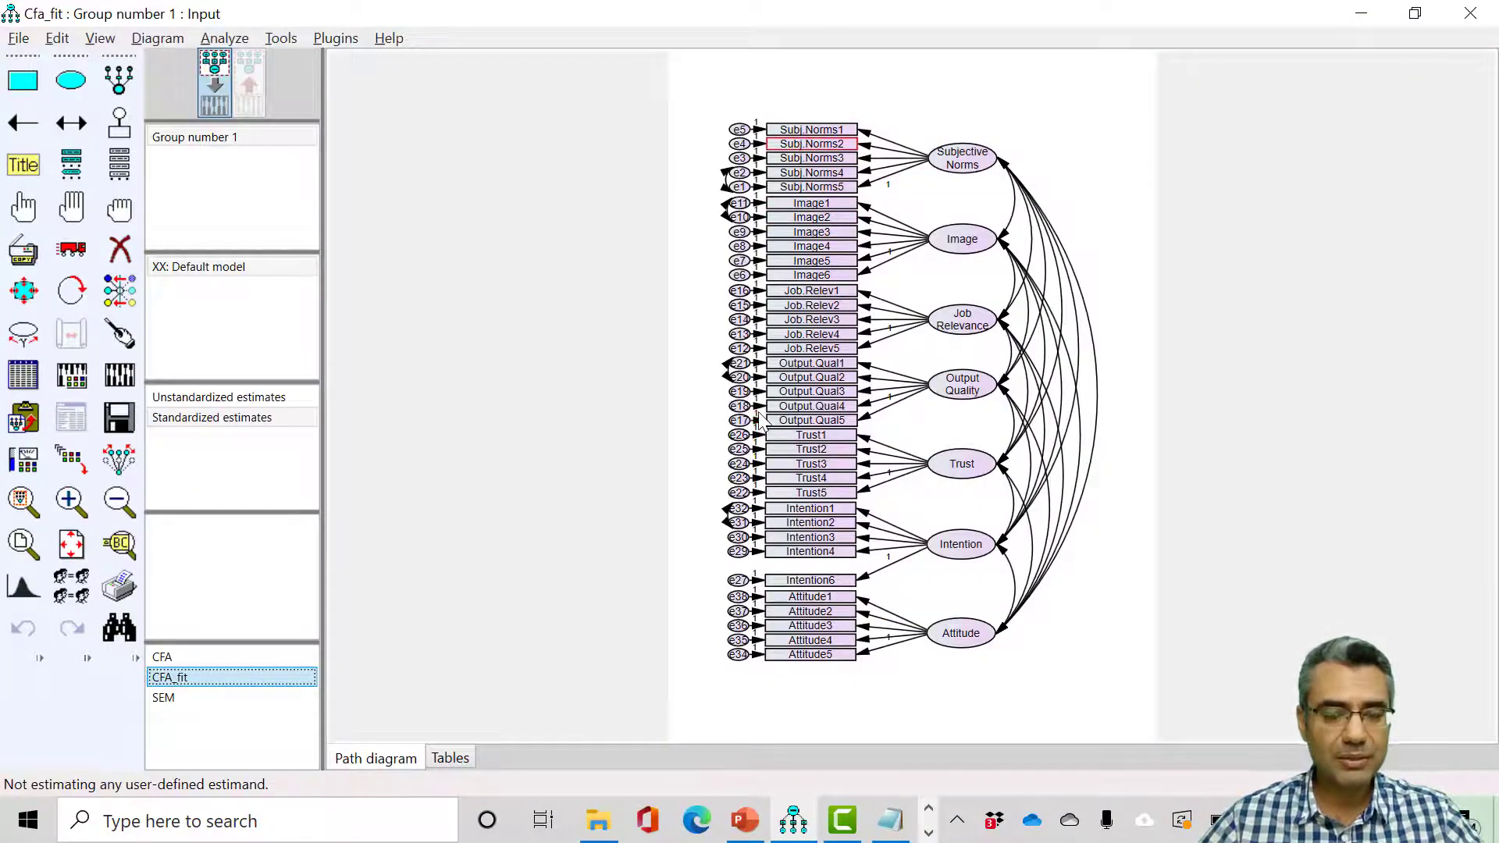
key(alt+Tab)
key(alt+Tab)
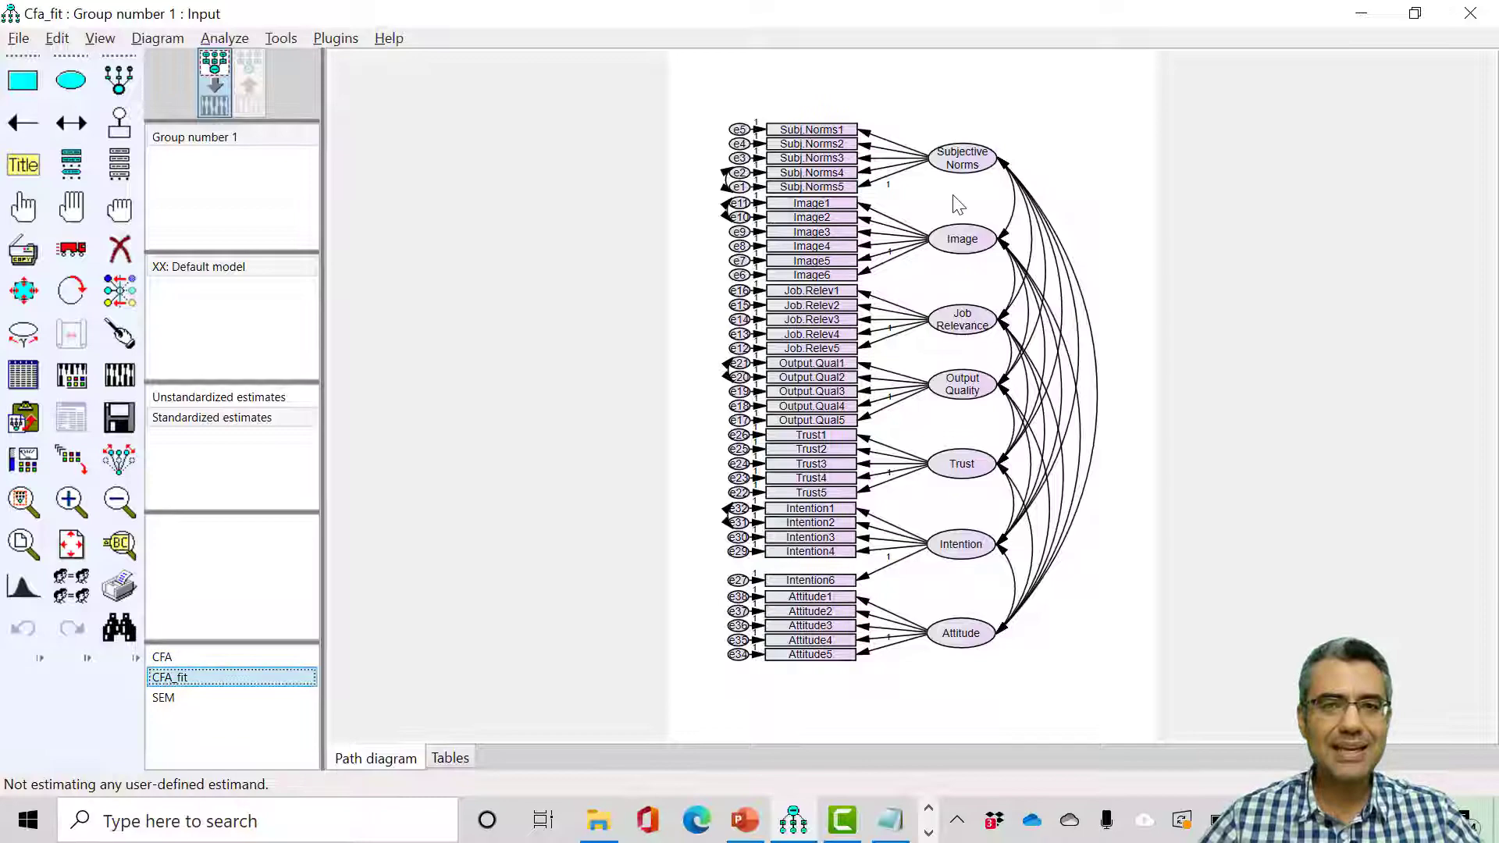
key(alt+Tab)
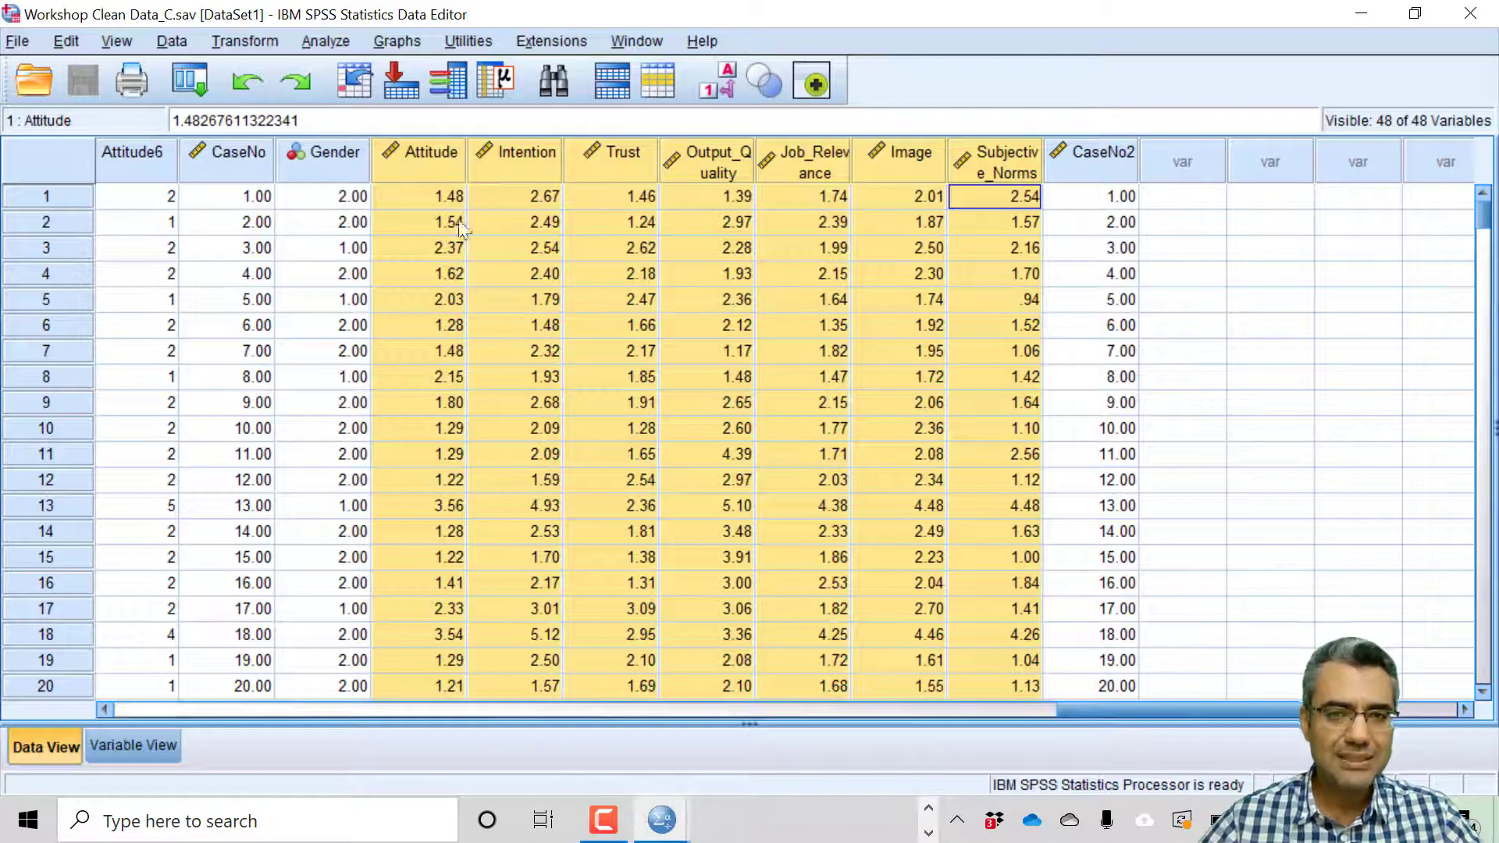
key(alt+Tab)
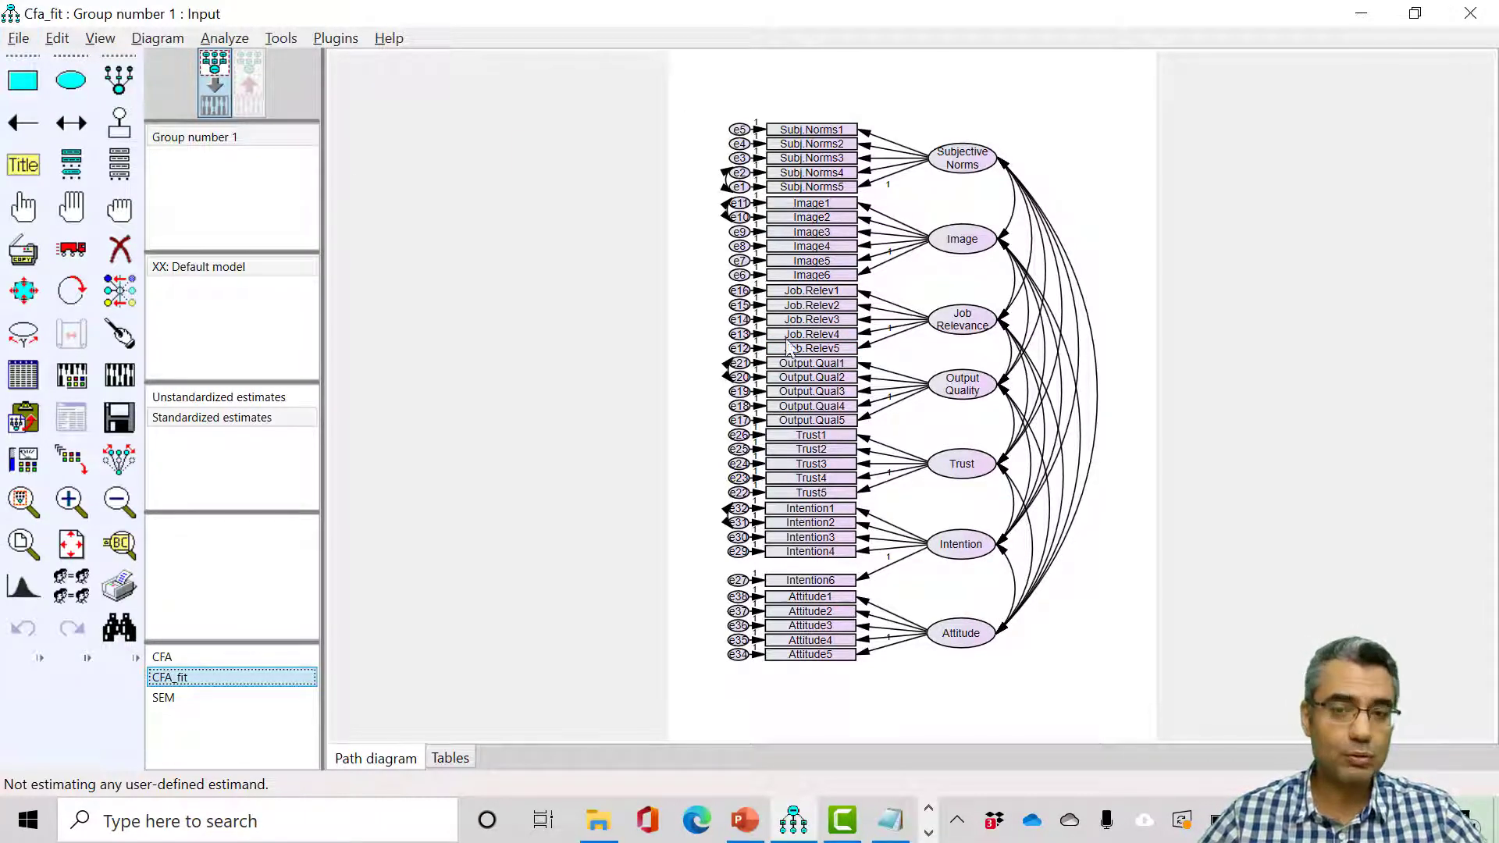
Start a new empty project, discarding the unsaved CFA_fit changes
click(20, 37)
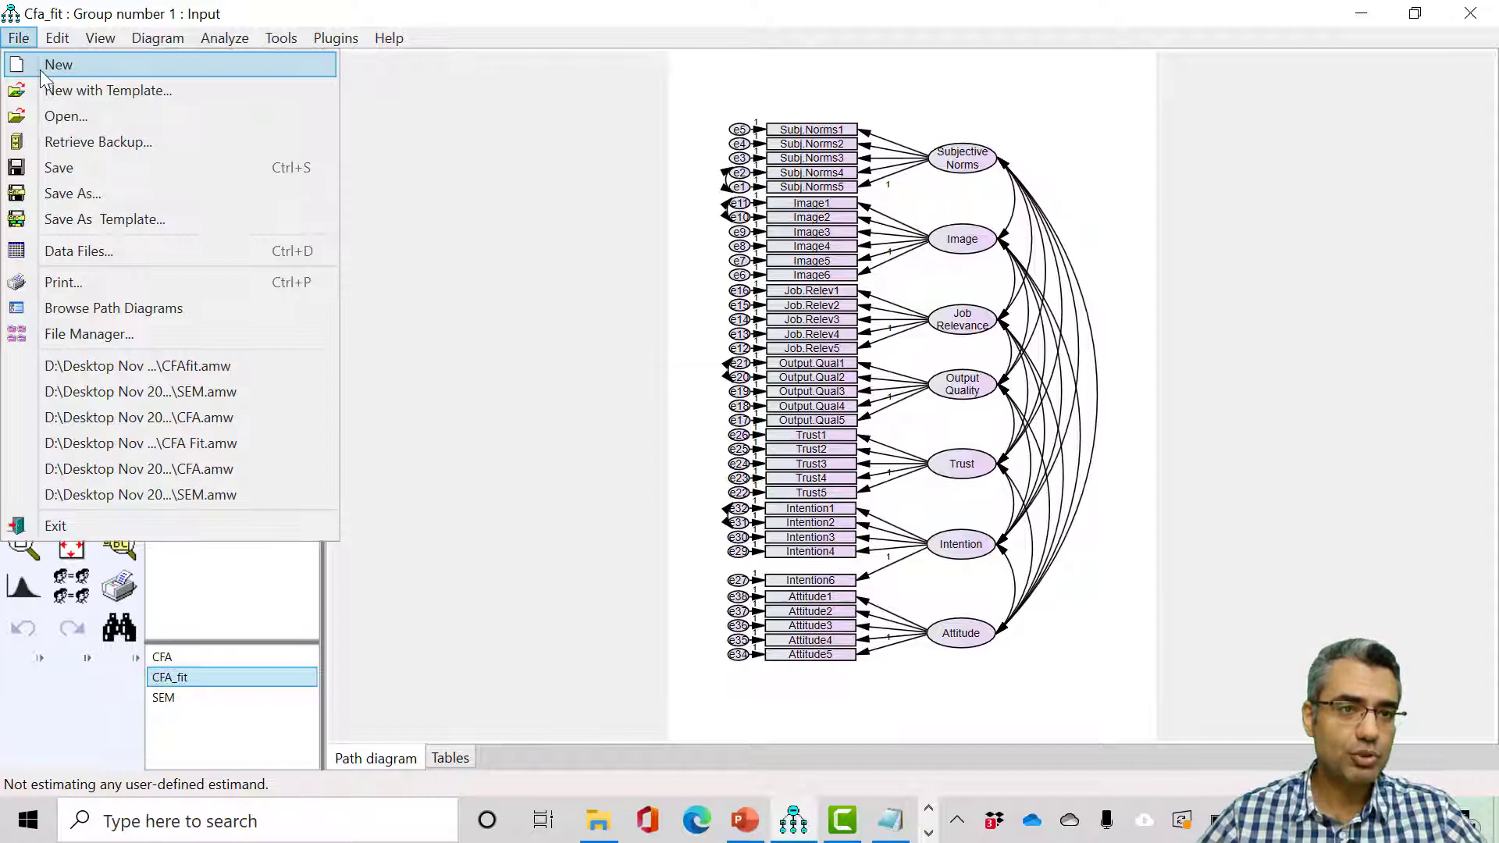
click(48, 61)
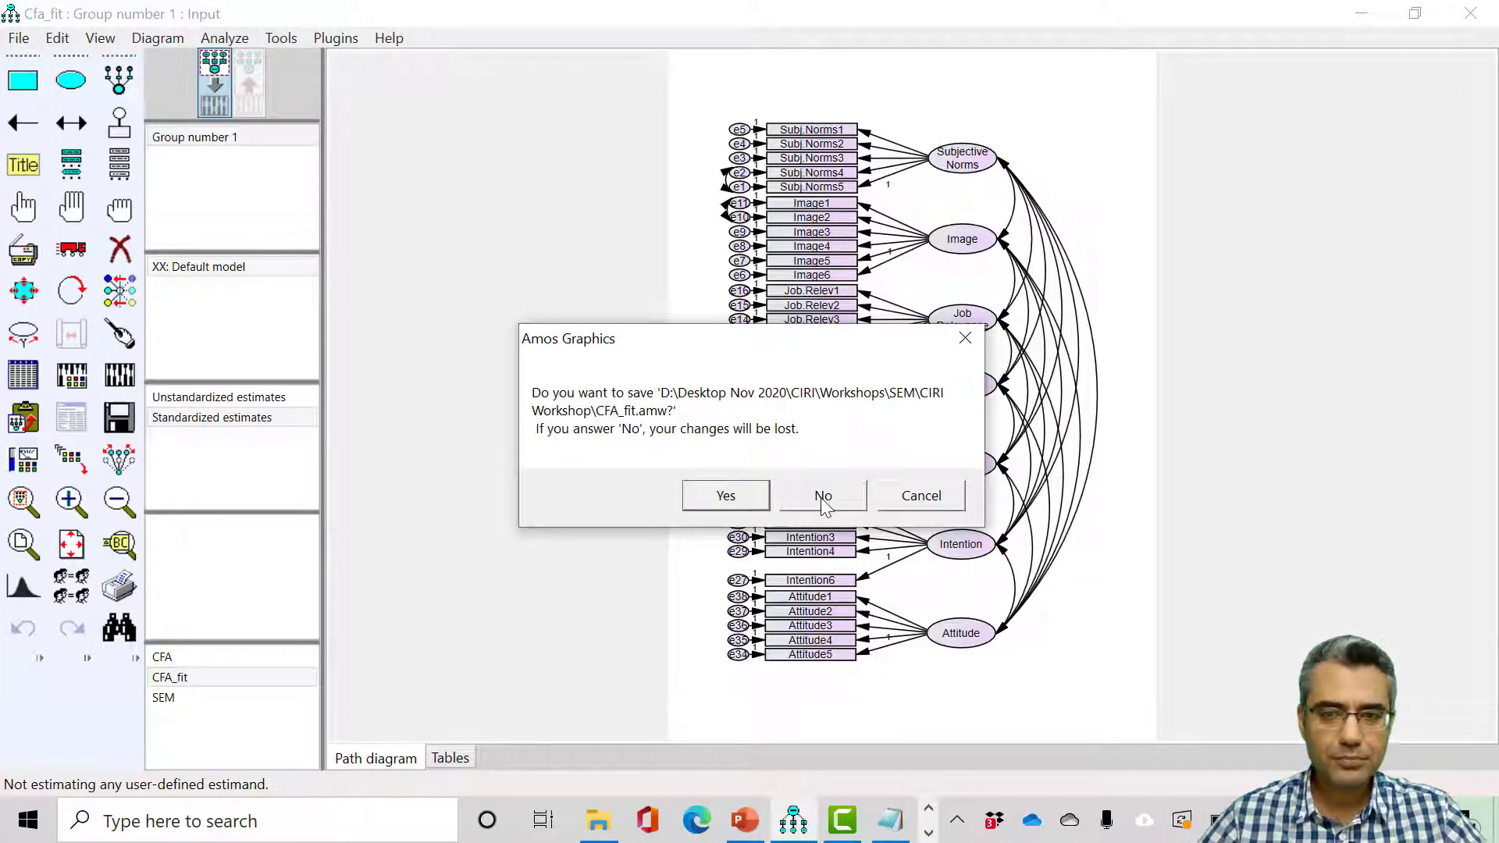
click(823, 498)
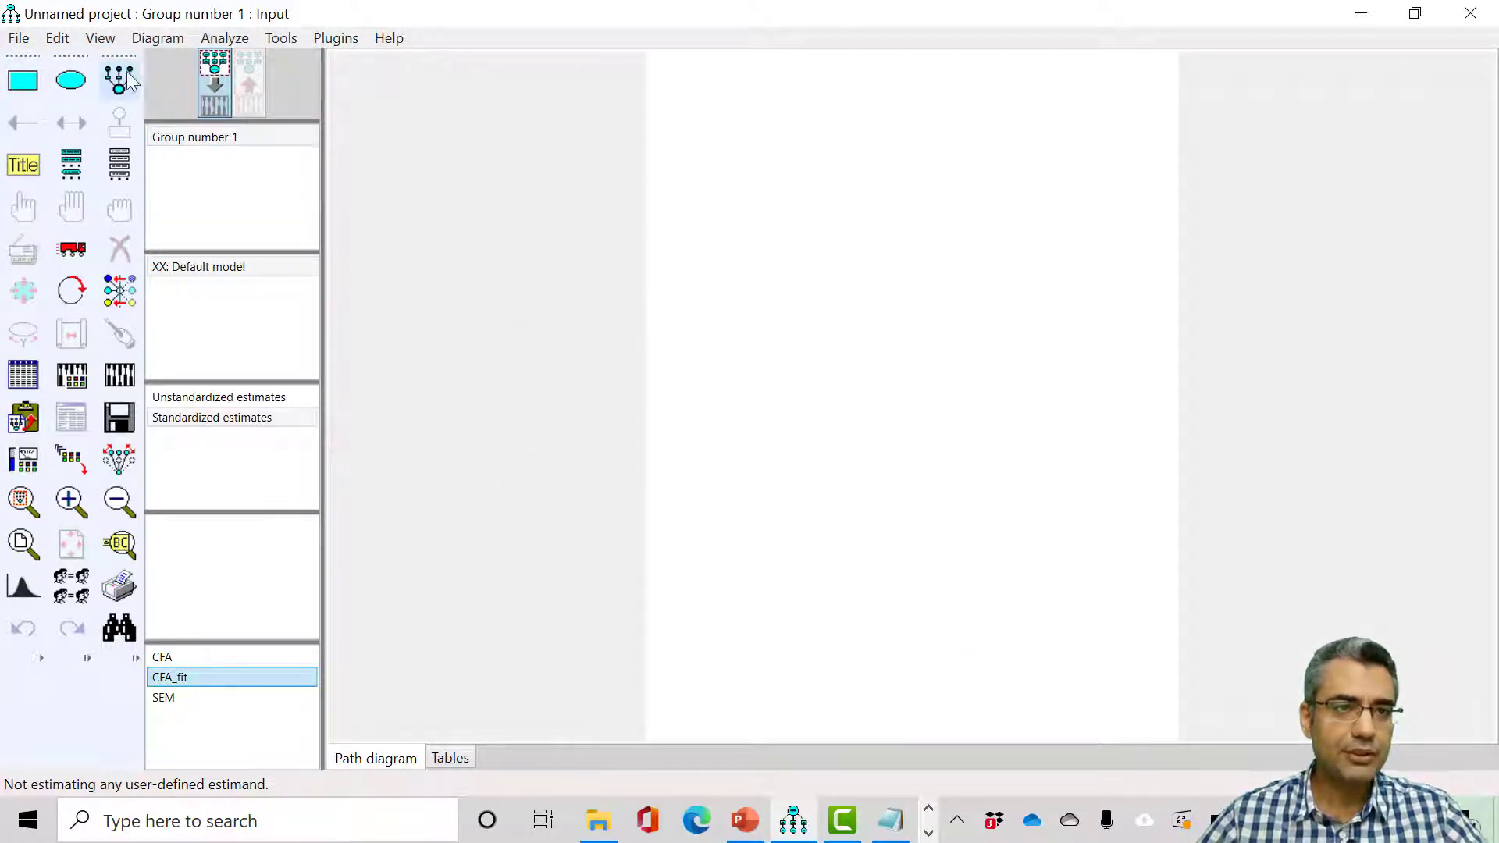
Set the Interface Properties paper size to Landscape - A4
click(58, 39)
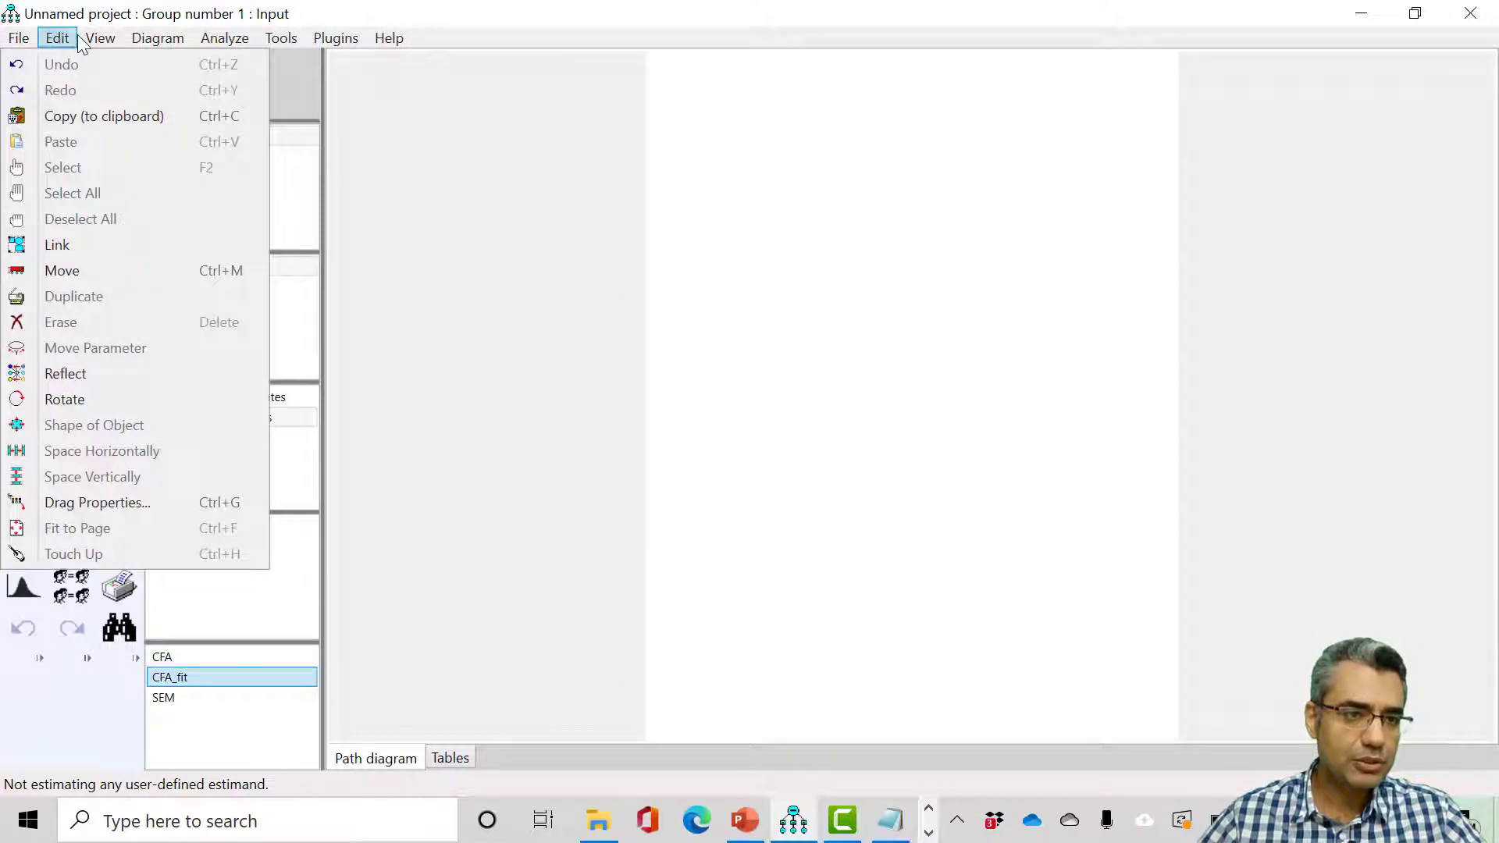
mouse_move(100, 37)
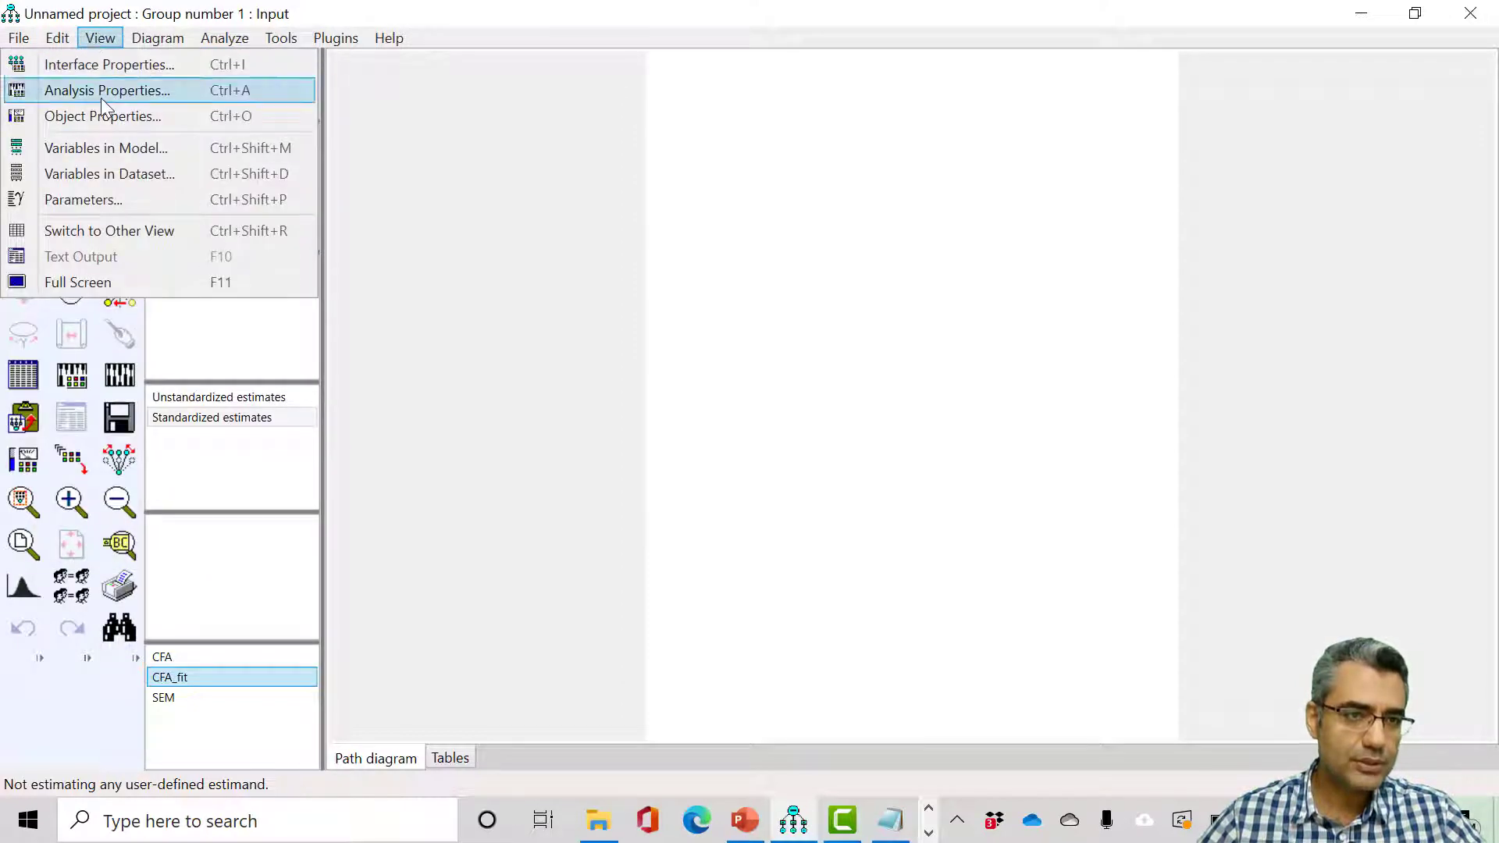
click(108, 64)
click(704, 399)
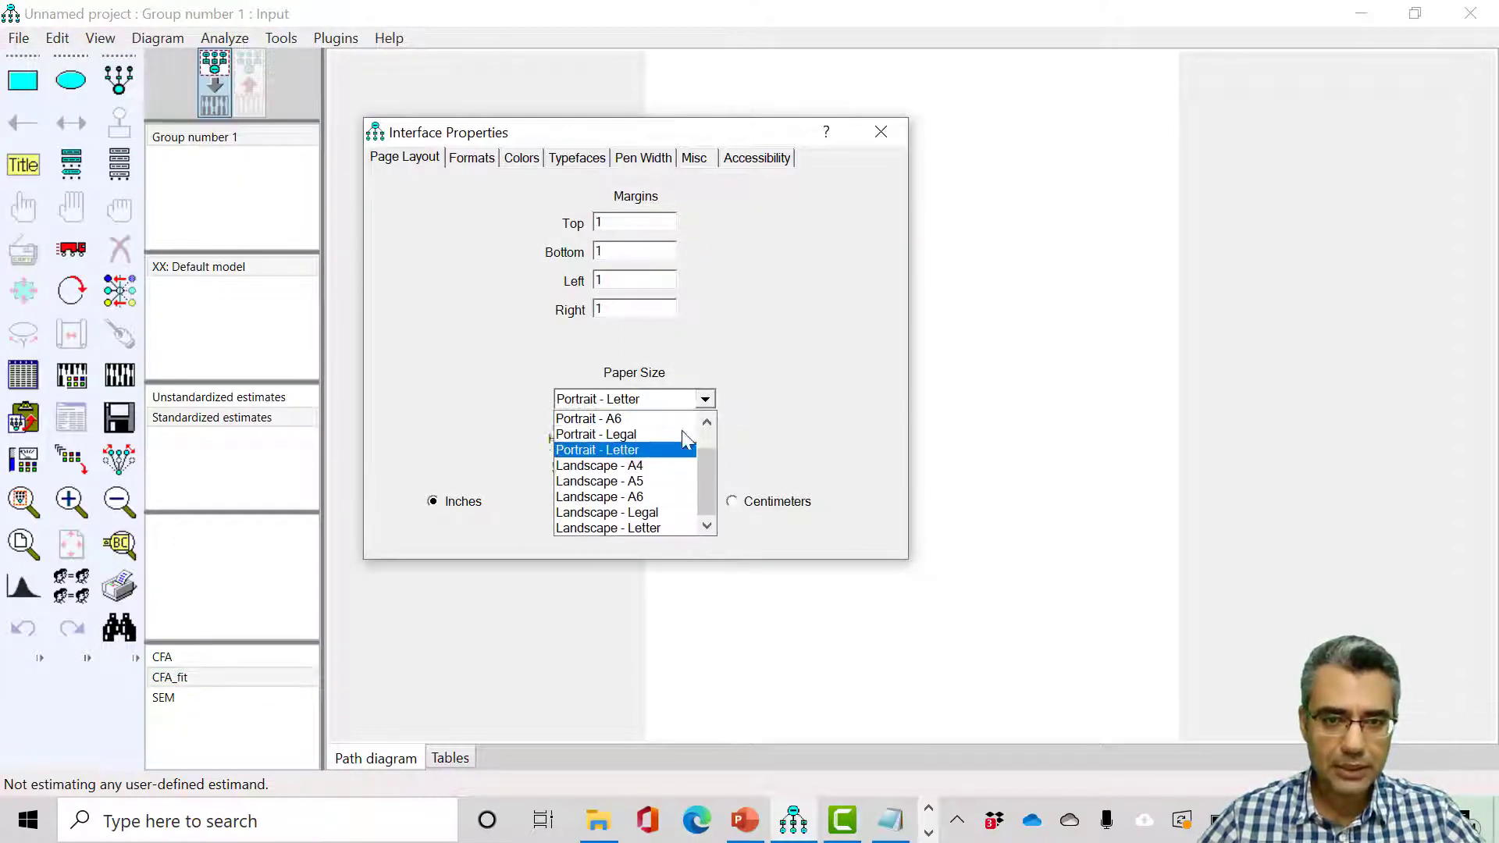
click(587, 472)
click(881, 132)
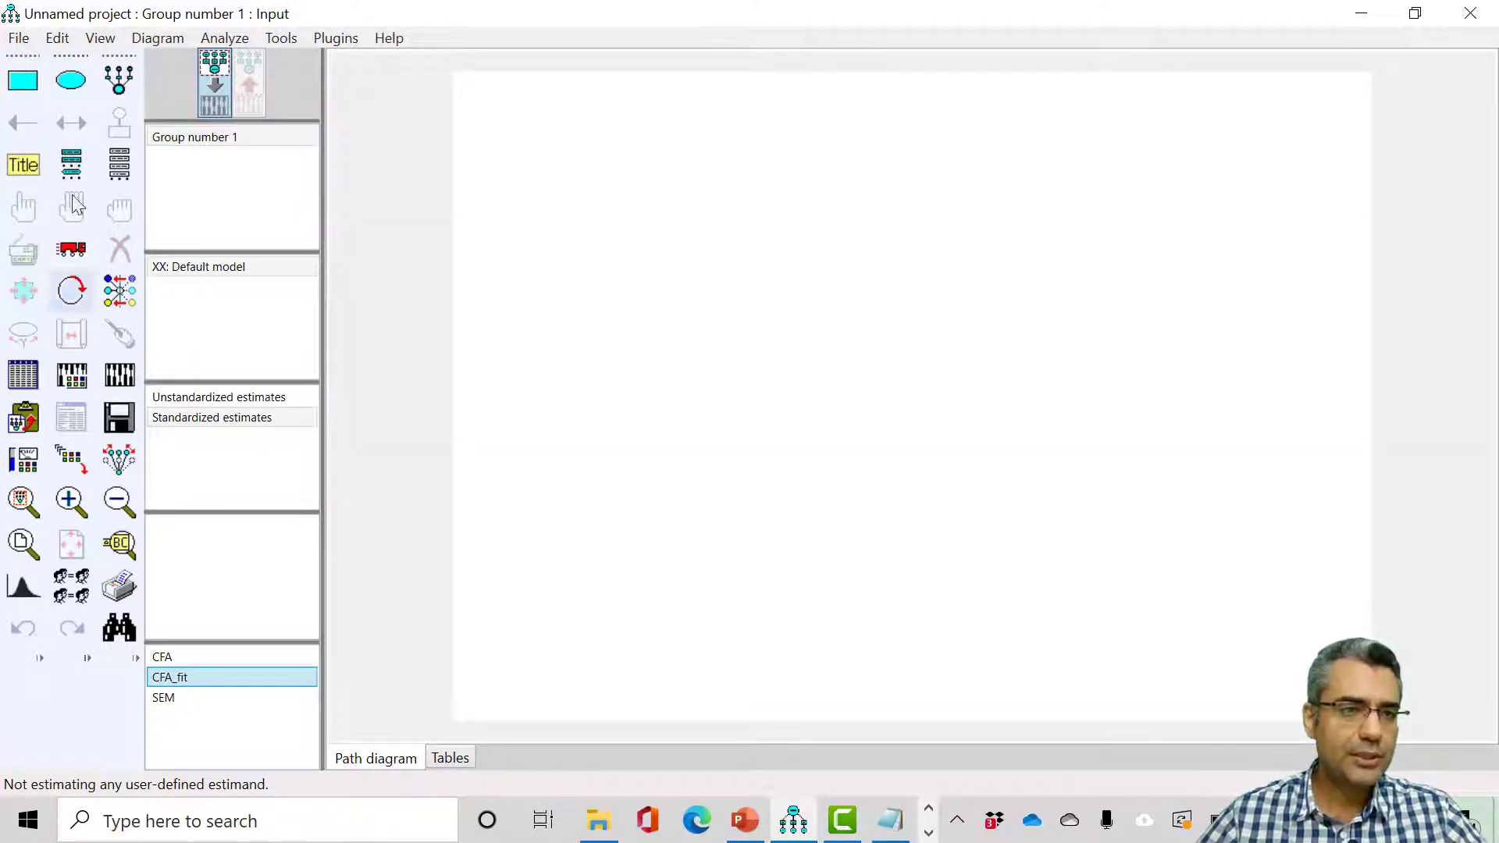
Attach Workshop Clean Data_C as the model's data file
click(23, 375)
click(708, 477)
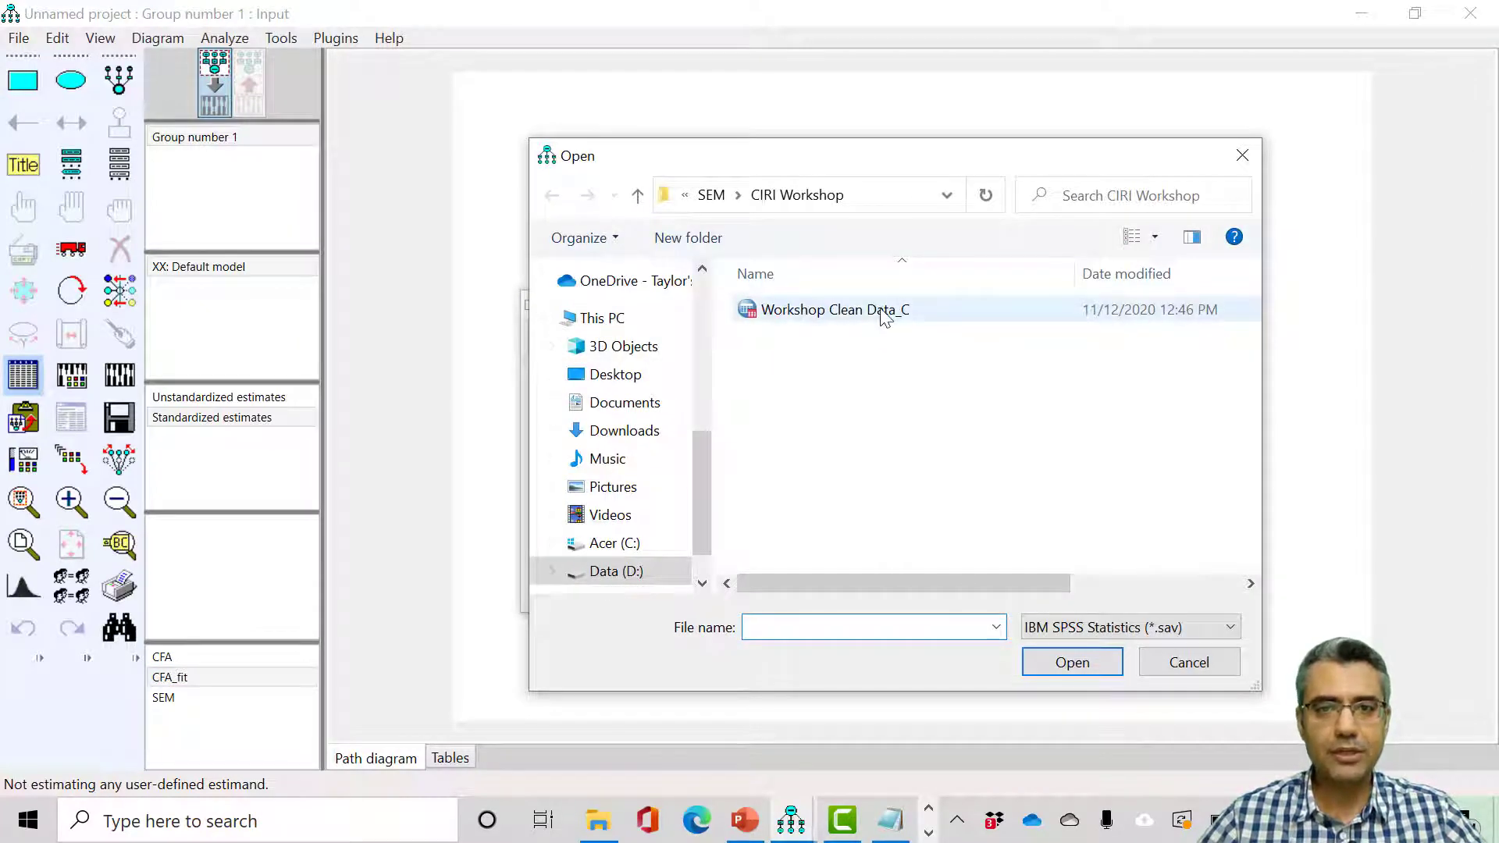
double_click(835, 309)
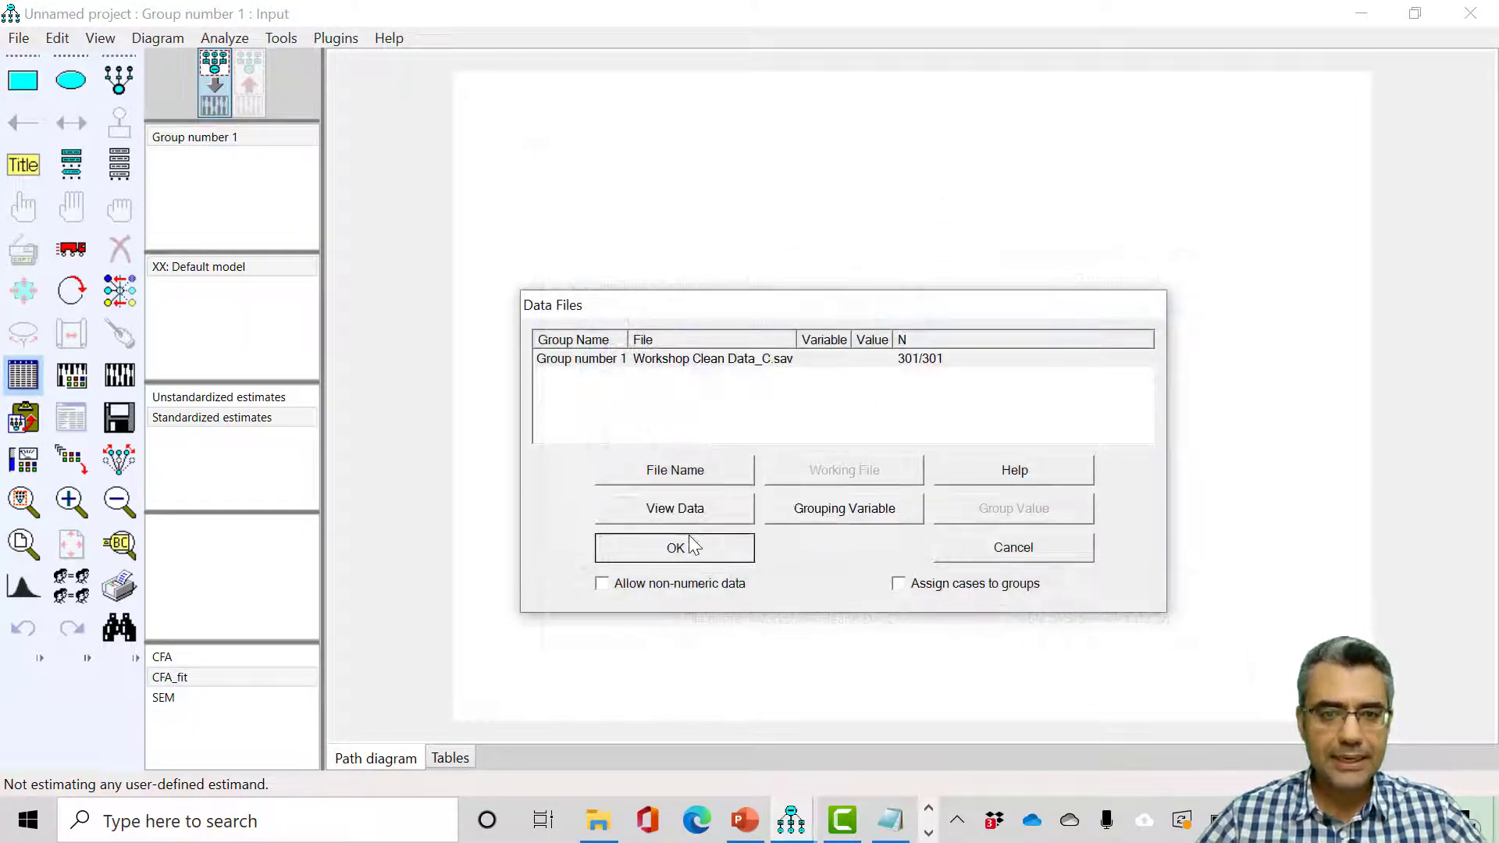
click(674, 547)
Show the Variables in Dataset list, resized beside the canvas, and pick Attitude
click(119, 165)
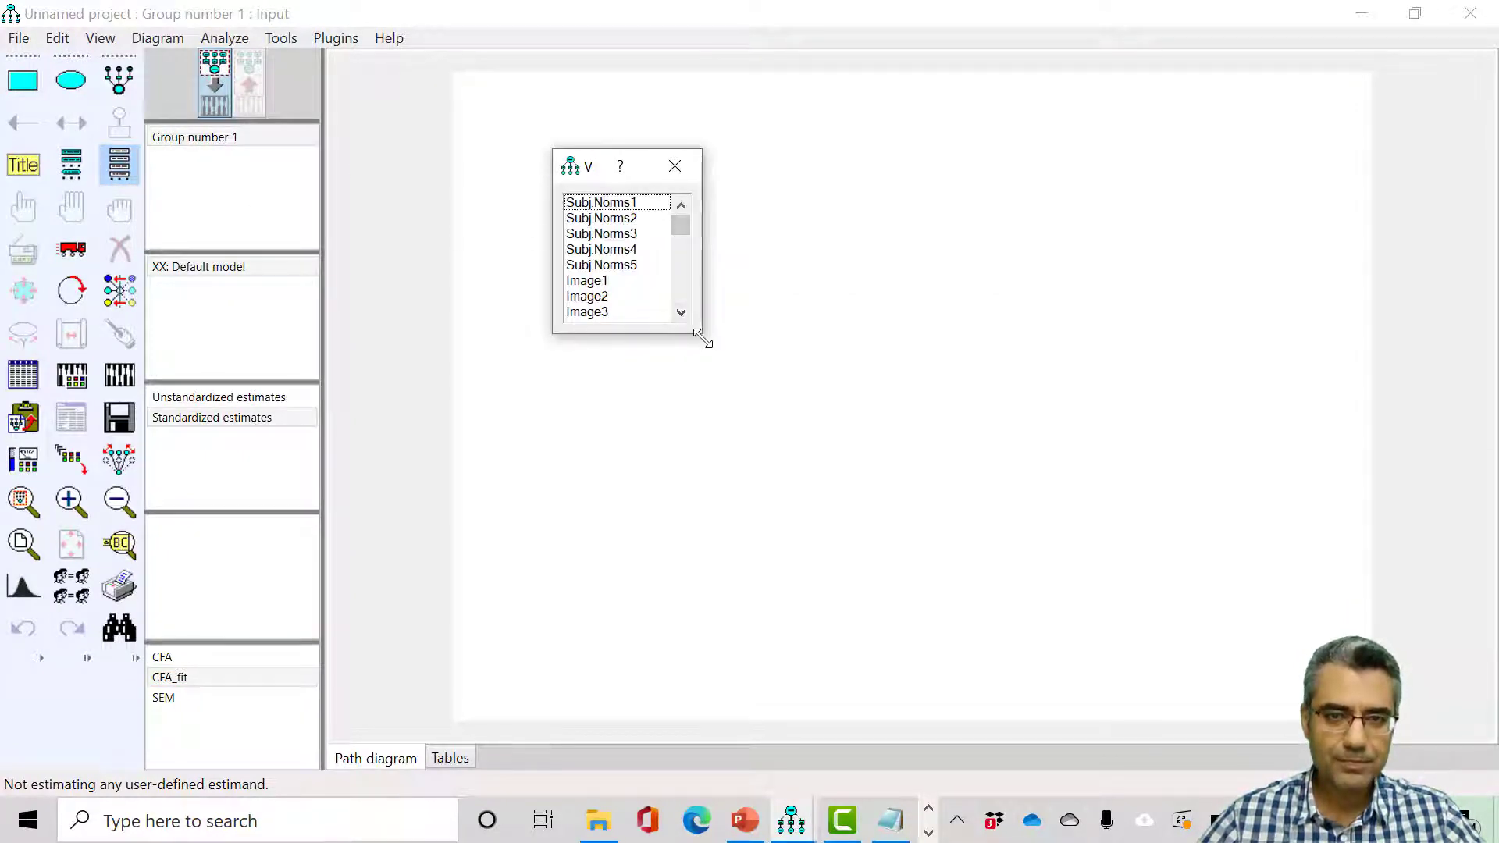
drag(704, 339, 963, 580)
drag(740, 173, 320, 107)
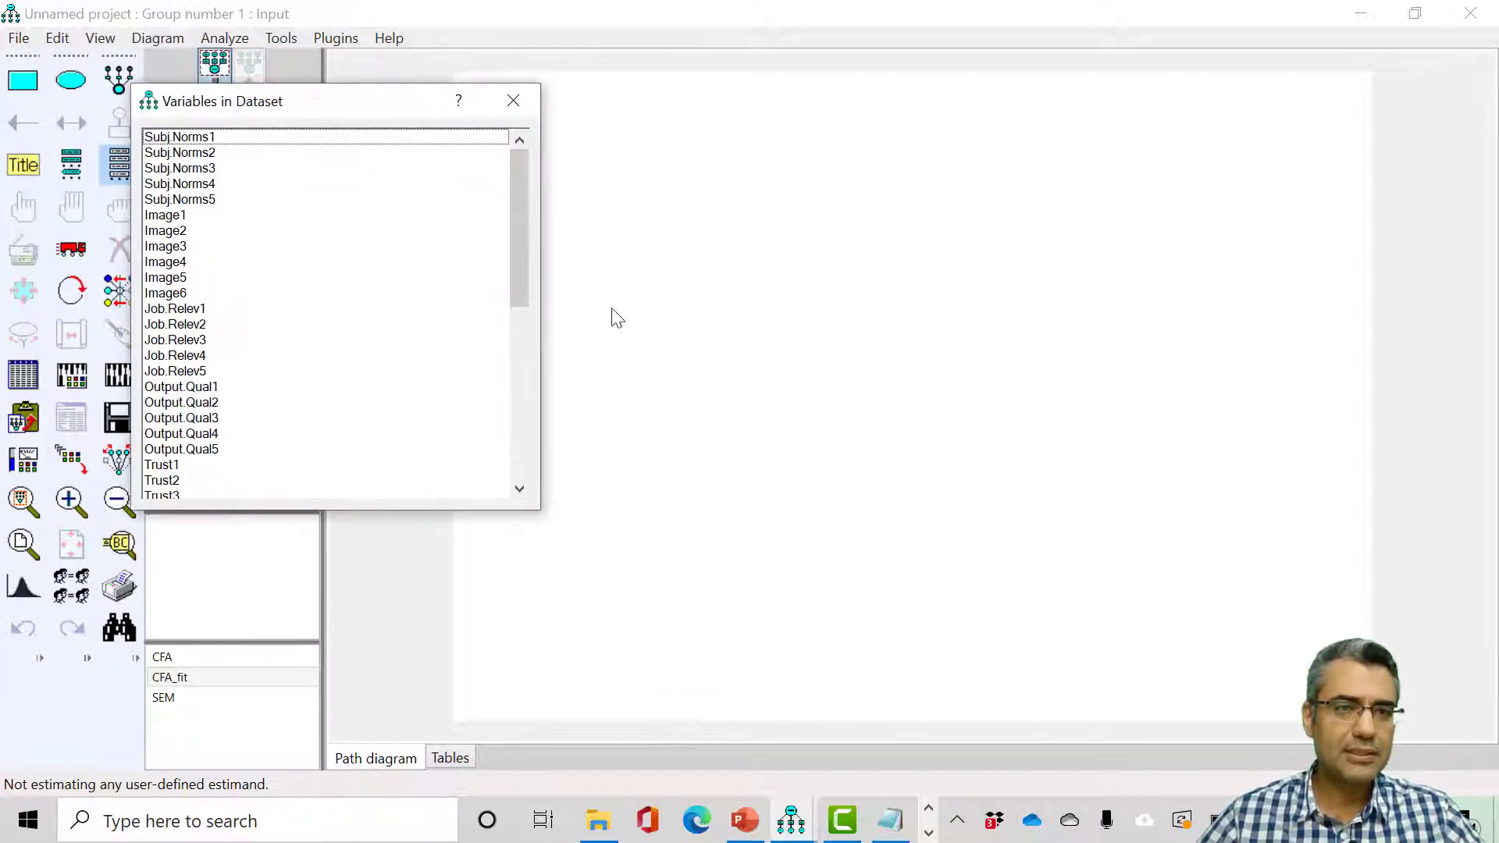
drag(538, 281, 374, 305)
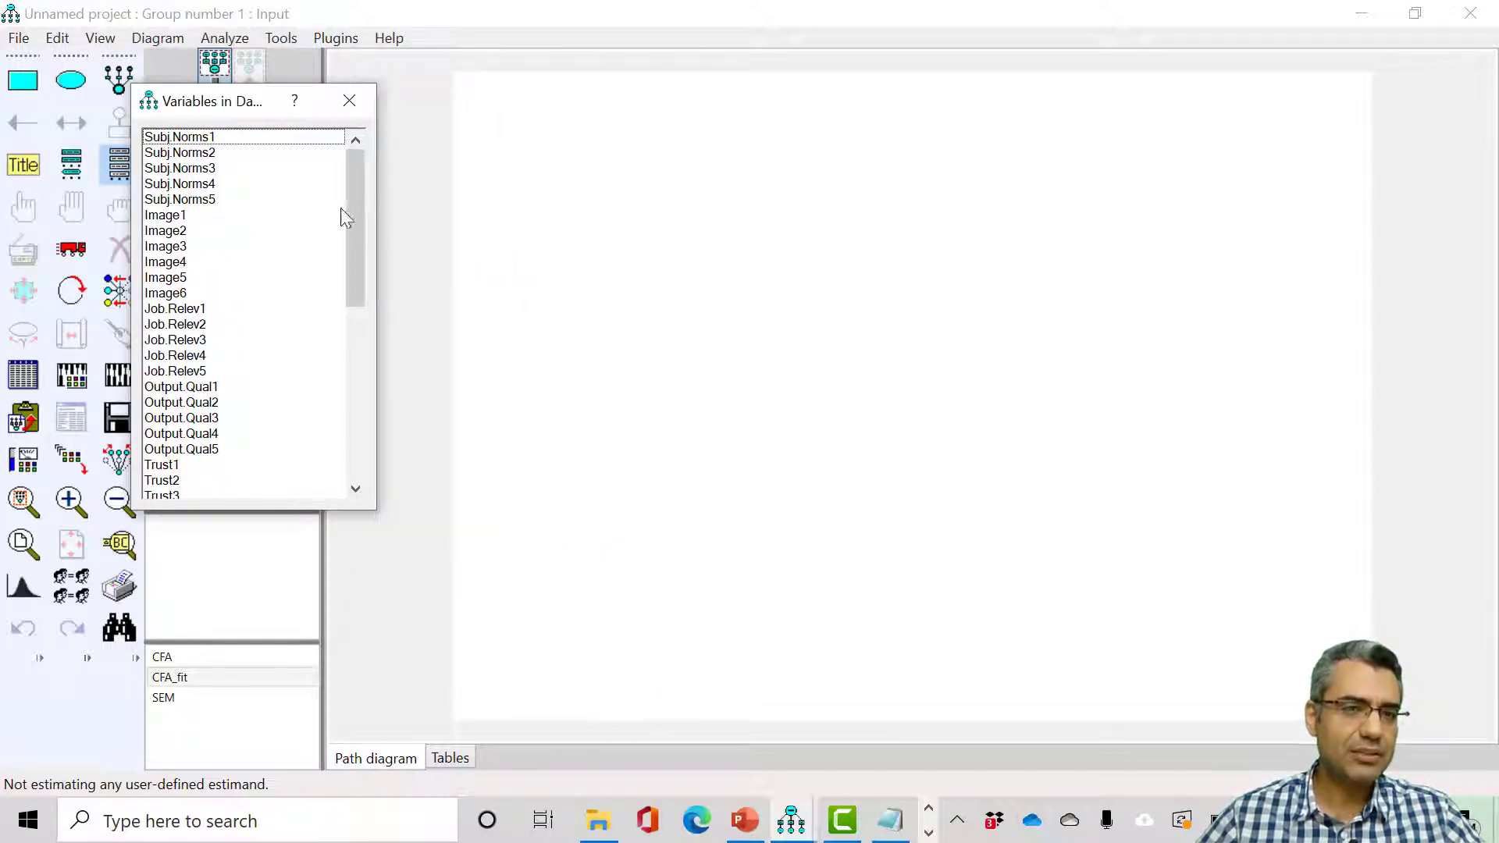
drag(356, 235, 360, 468)
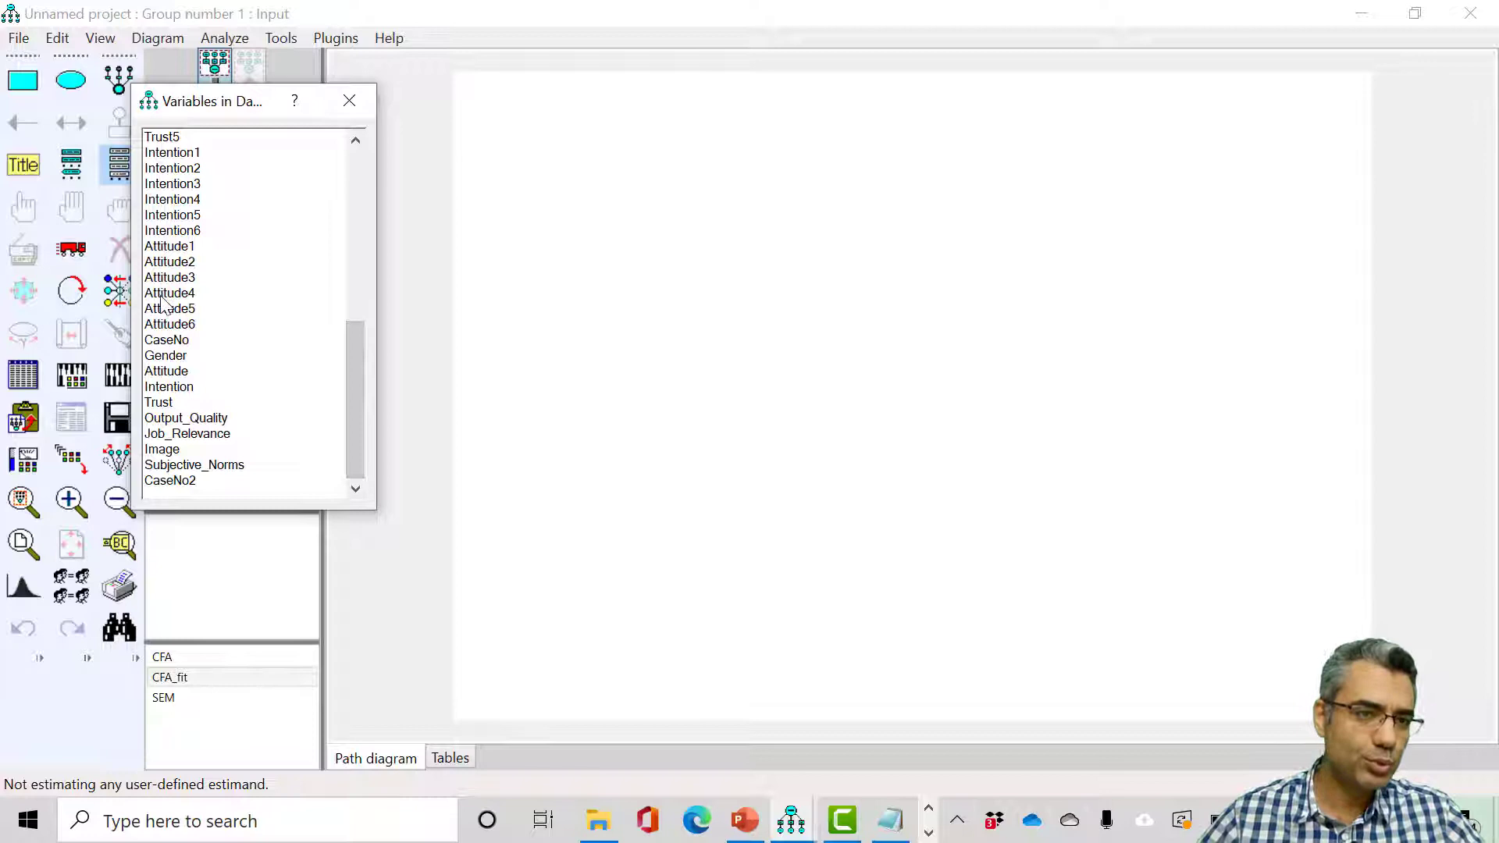
click(185, 372)
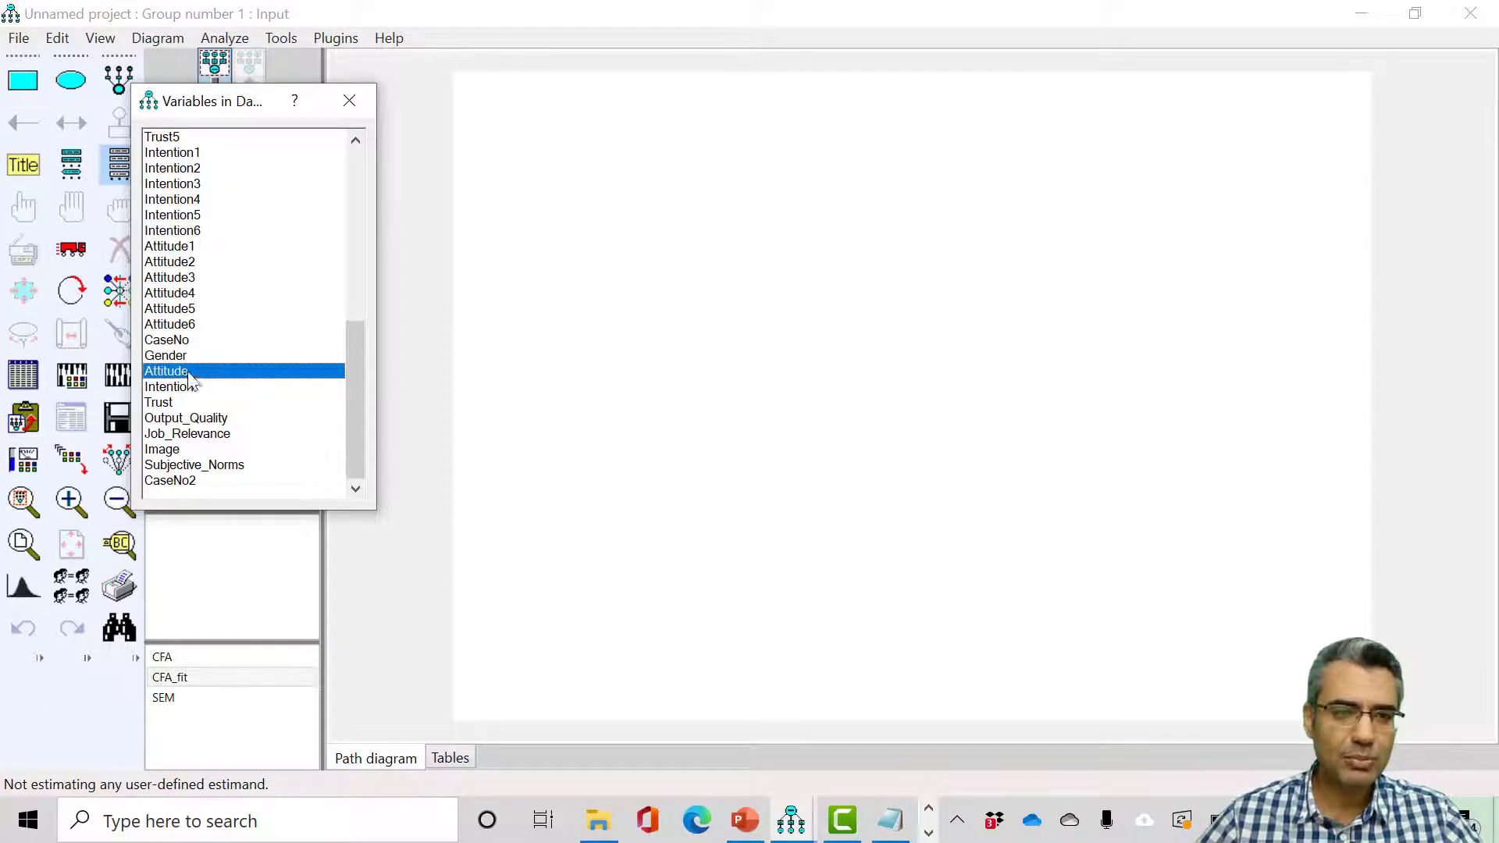
Drag Attitude, Intention, Trust, Output_Quality, Job_Relevance, Image and Subjective_Norms onto the canvas and close the list
drag(853, 223, 854, 222)
drag(176, 388, 684, 366)
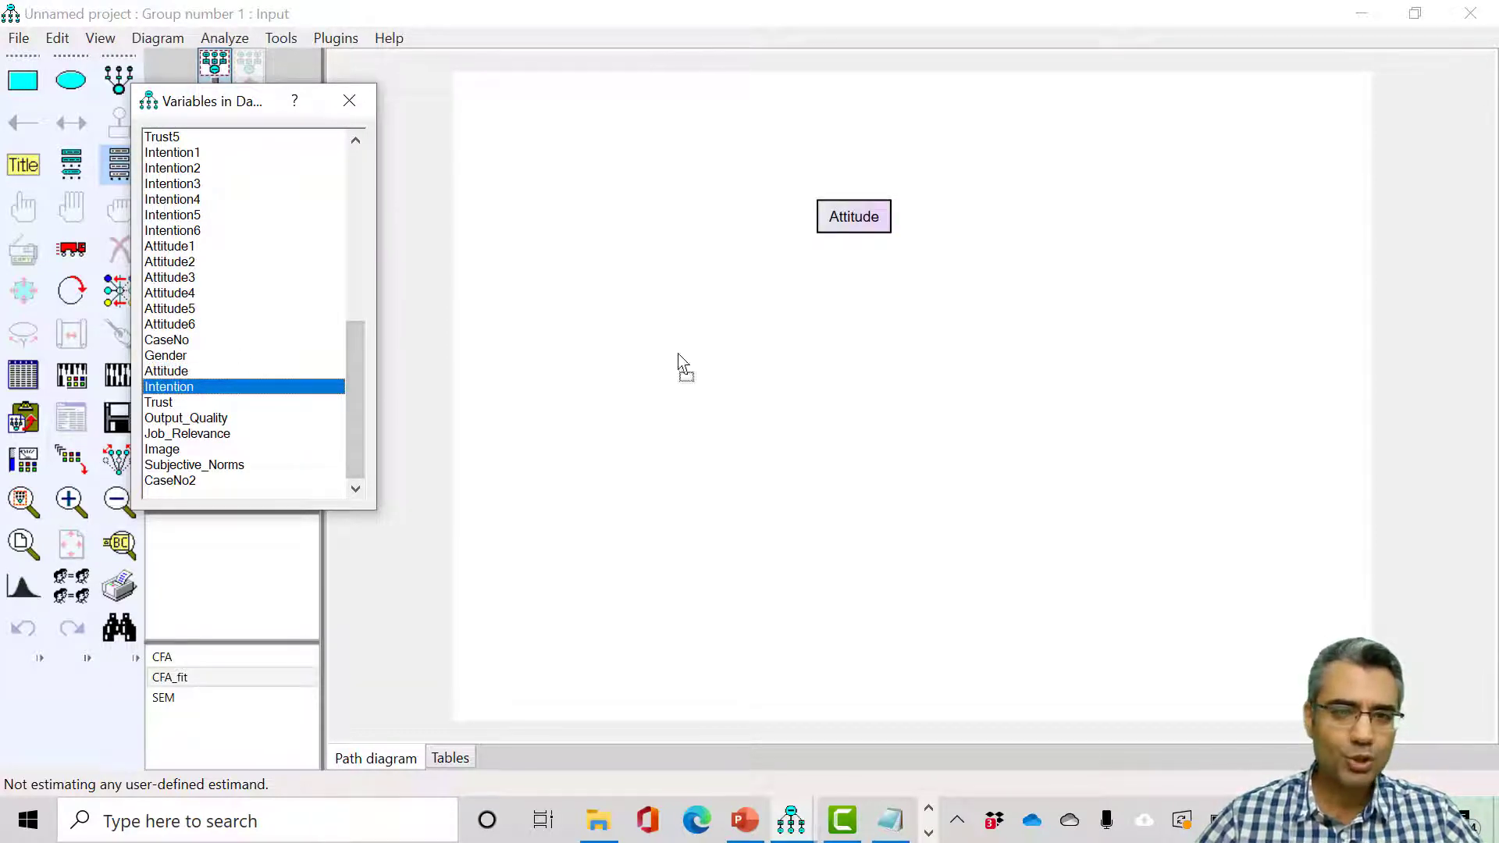
drag(1019, 340, 1014, 328)
click(178, 402)
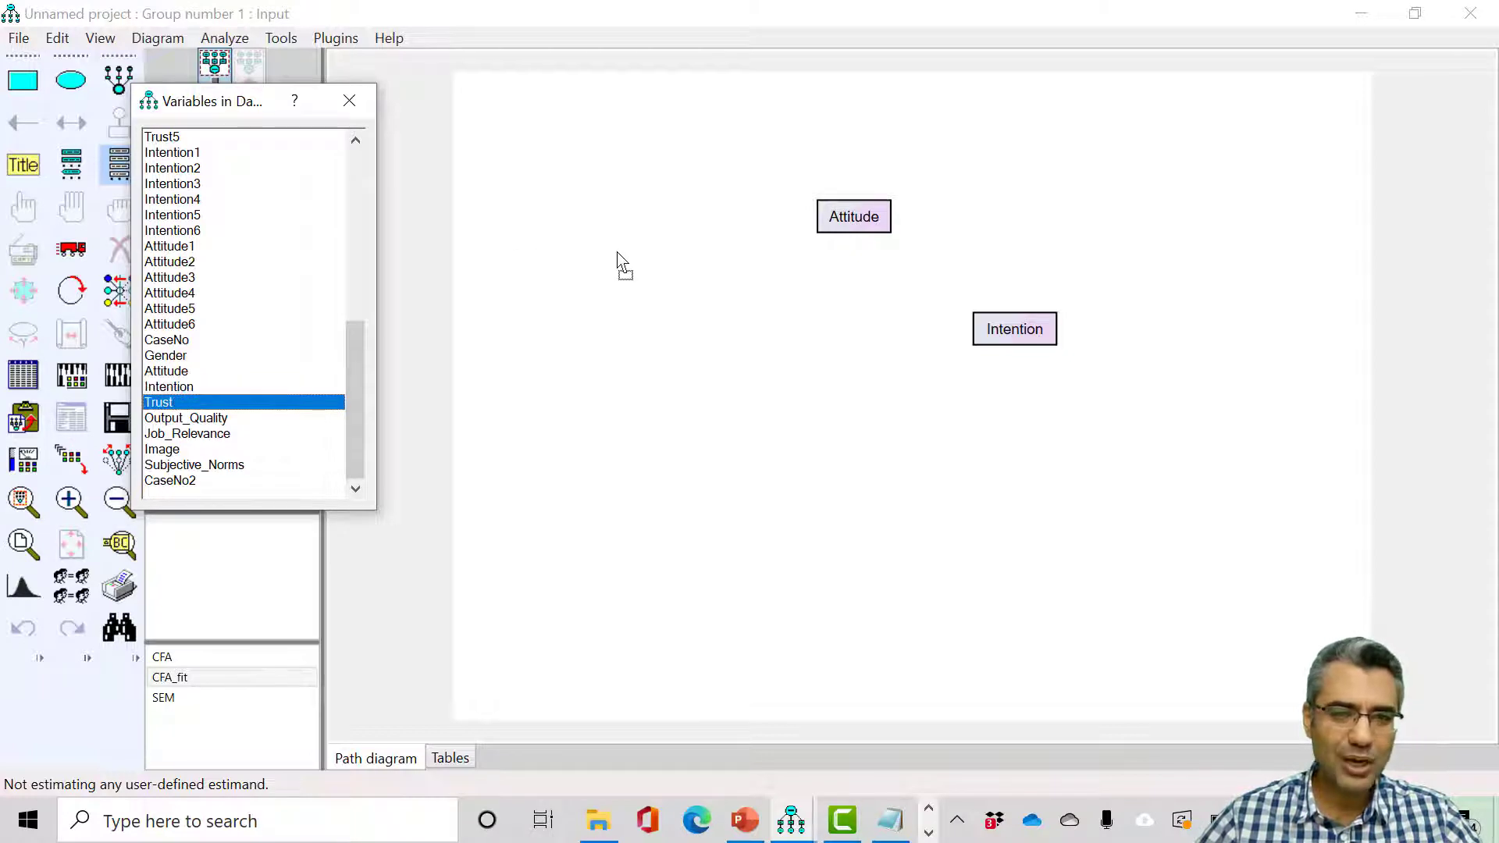
drag(630, 260, 630, 255)
drag(185, 418, 622, 315)
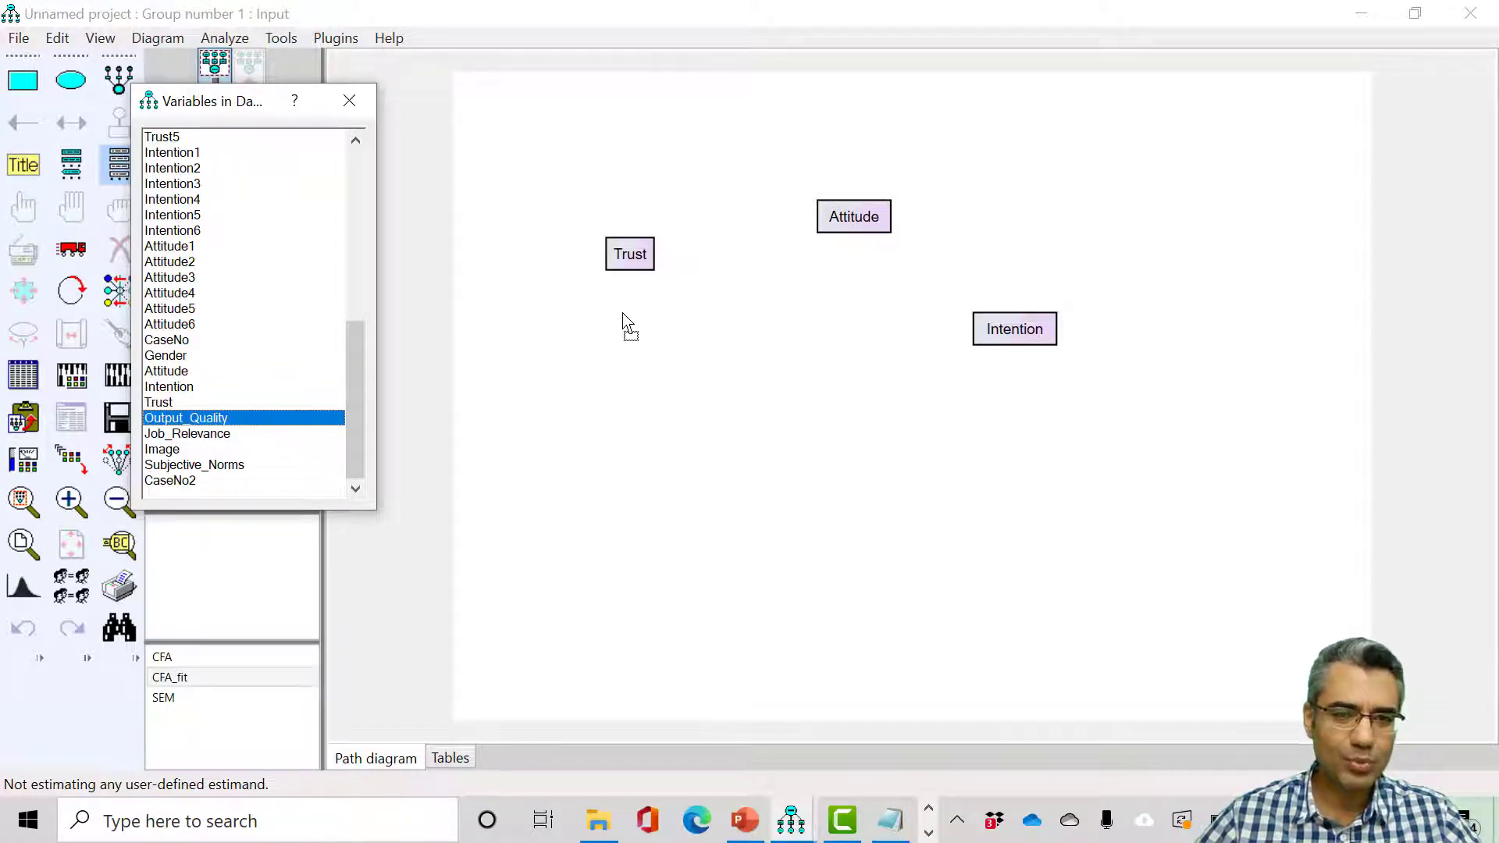
drag(187, 434, 382, 412)
drag(632, 357, 622, 359)
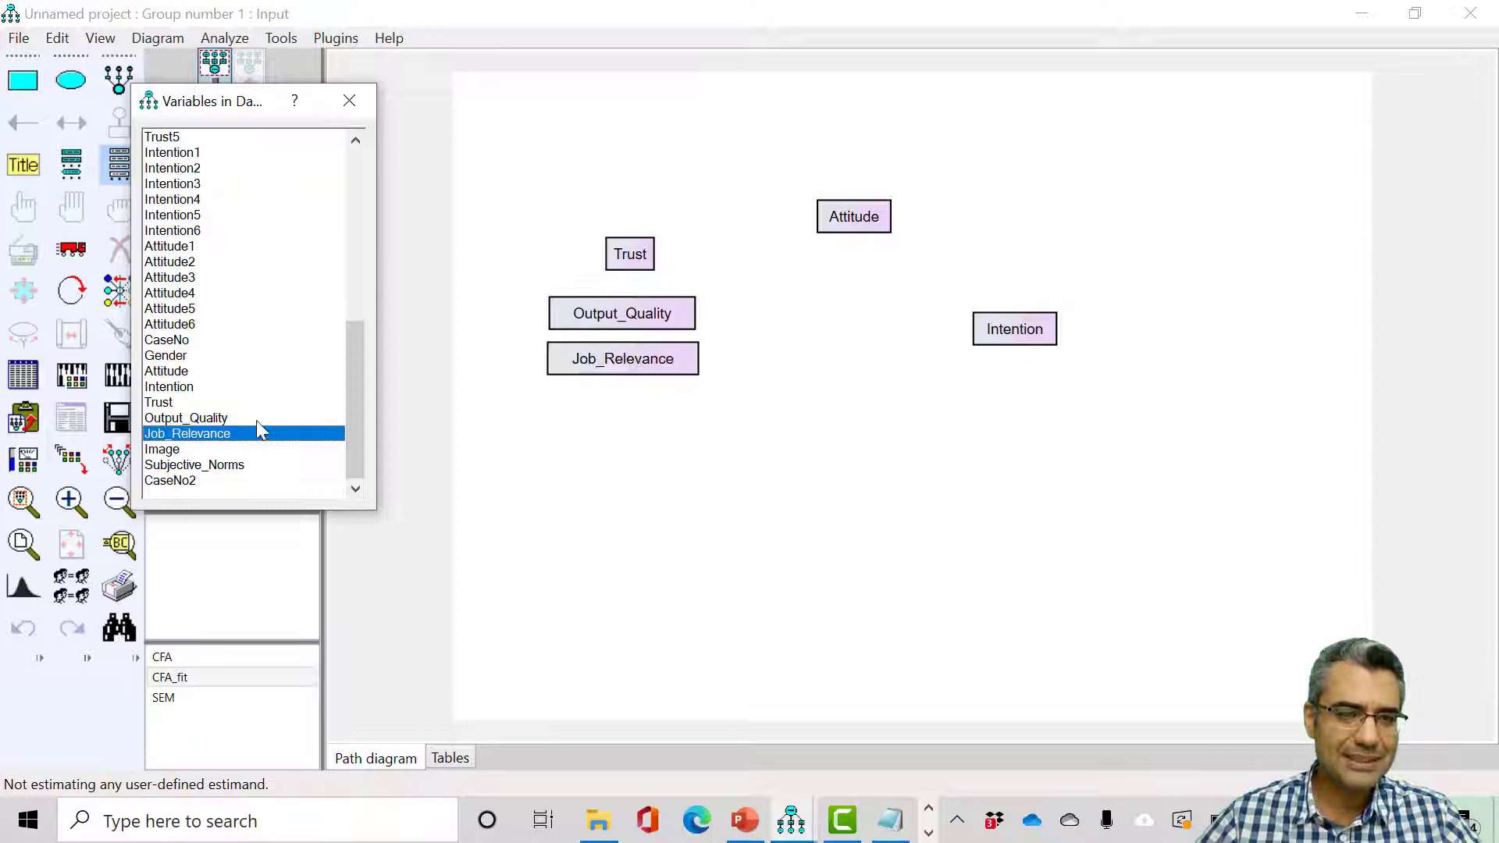
drag(162, 449, 630, 410)
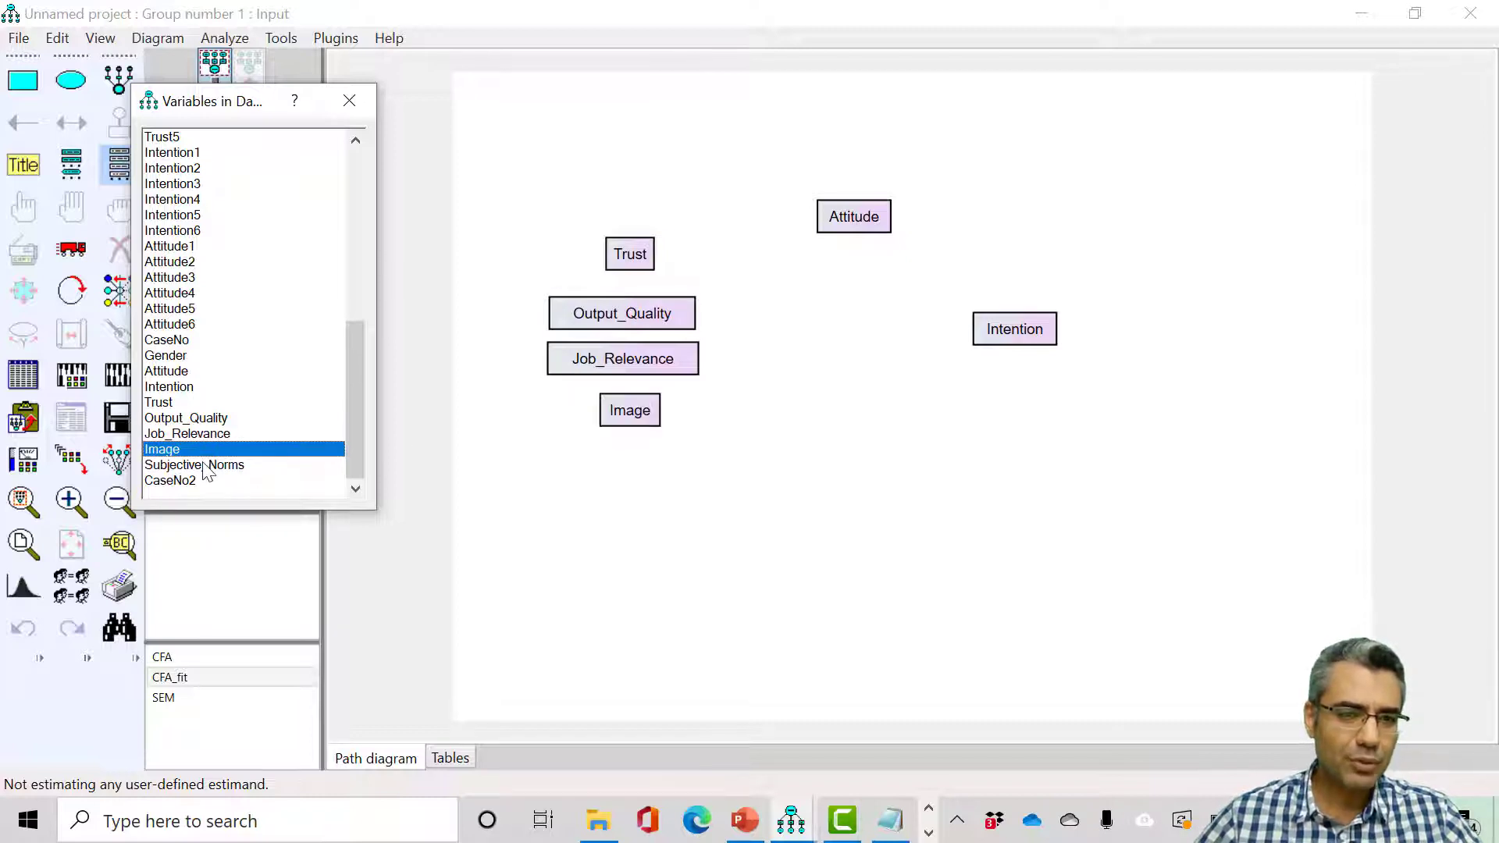
drag(192, 464, 717, 512)
drag(640, 468, 634, 458)
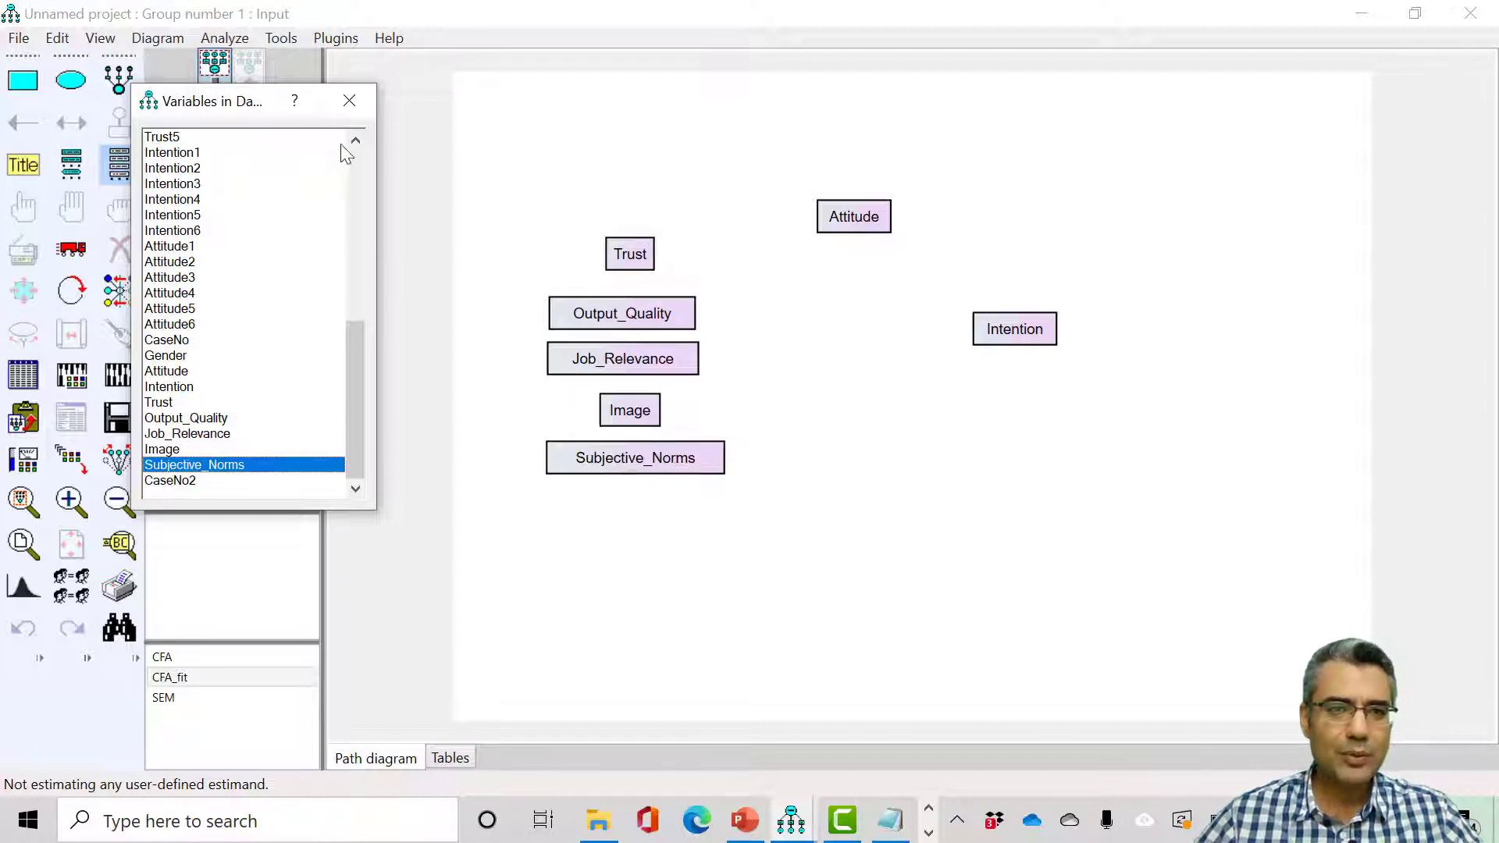
click(351, 102)
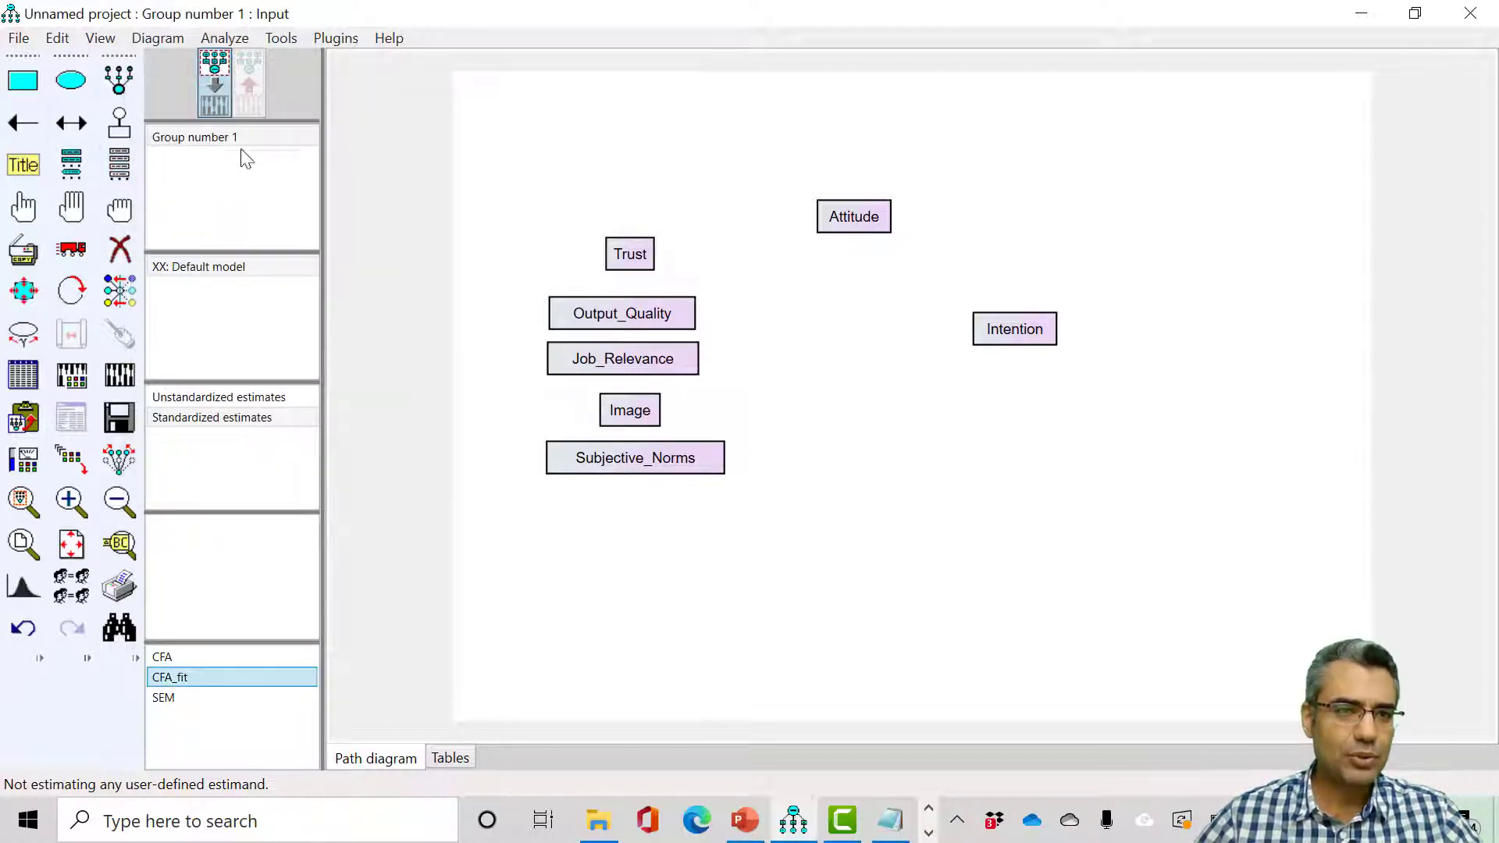
Draw paths from the five predictors to Attitude and Intention, plus Attitude to Intention
click(23, 126)
mouse_move(628, 253)
mouse_down()
mouse_move(848, 220)
mouse_move(1014, 329)
mouse_up()
drag(628, 253, 1007, 337)
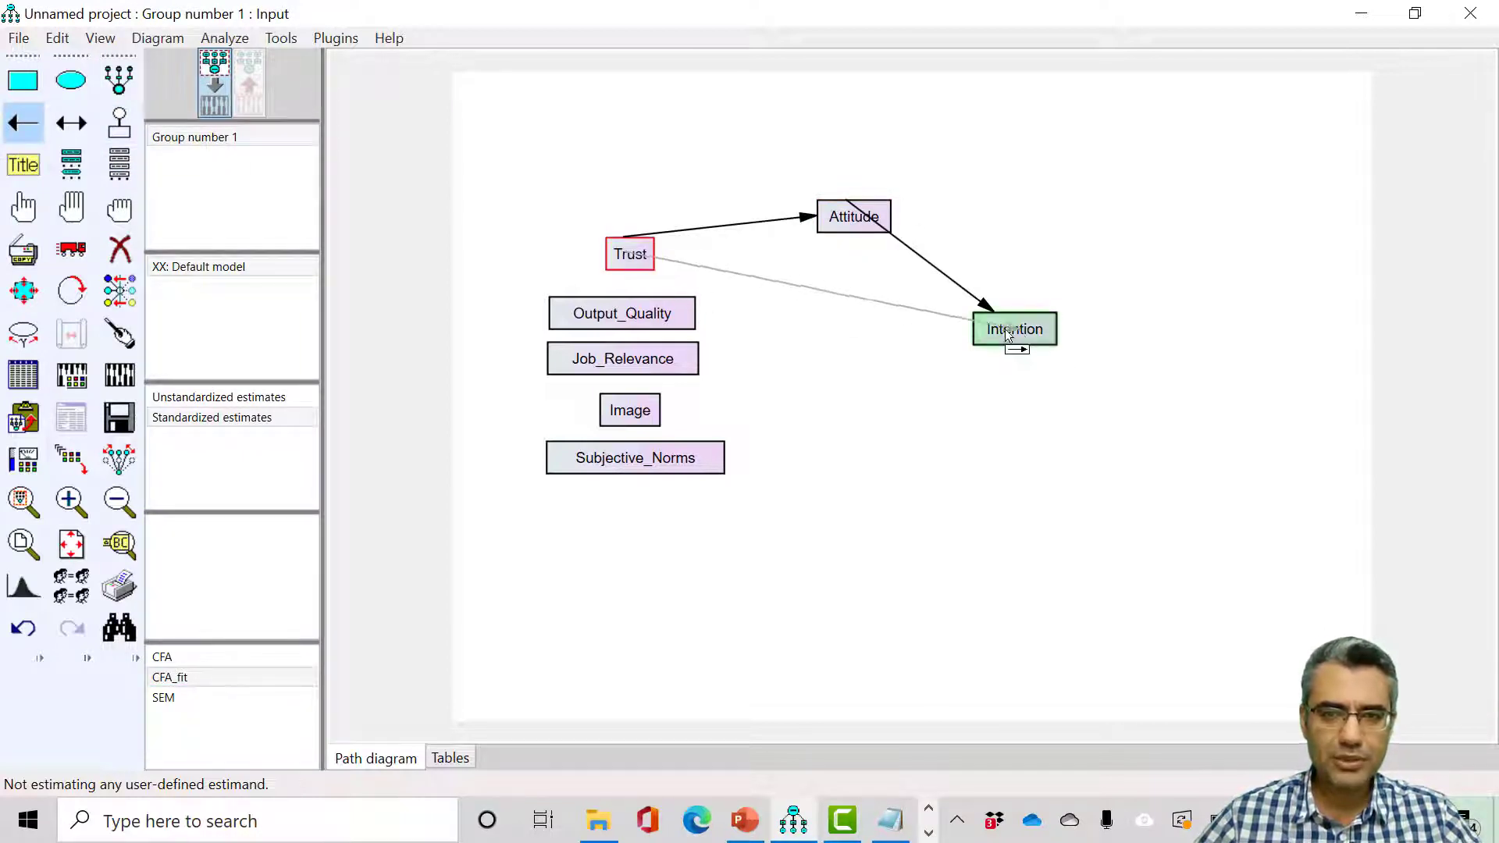
drag(623, 313, 846, 224)
drag(621, 359, 840, 222)
drag(631, 411, 852, 217)
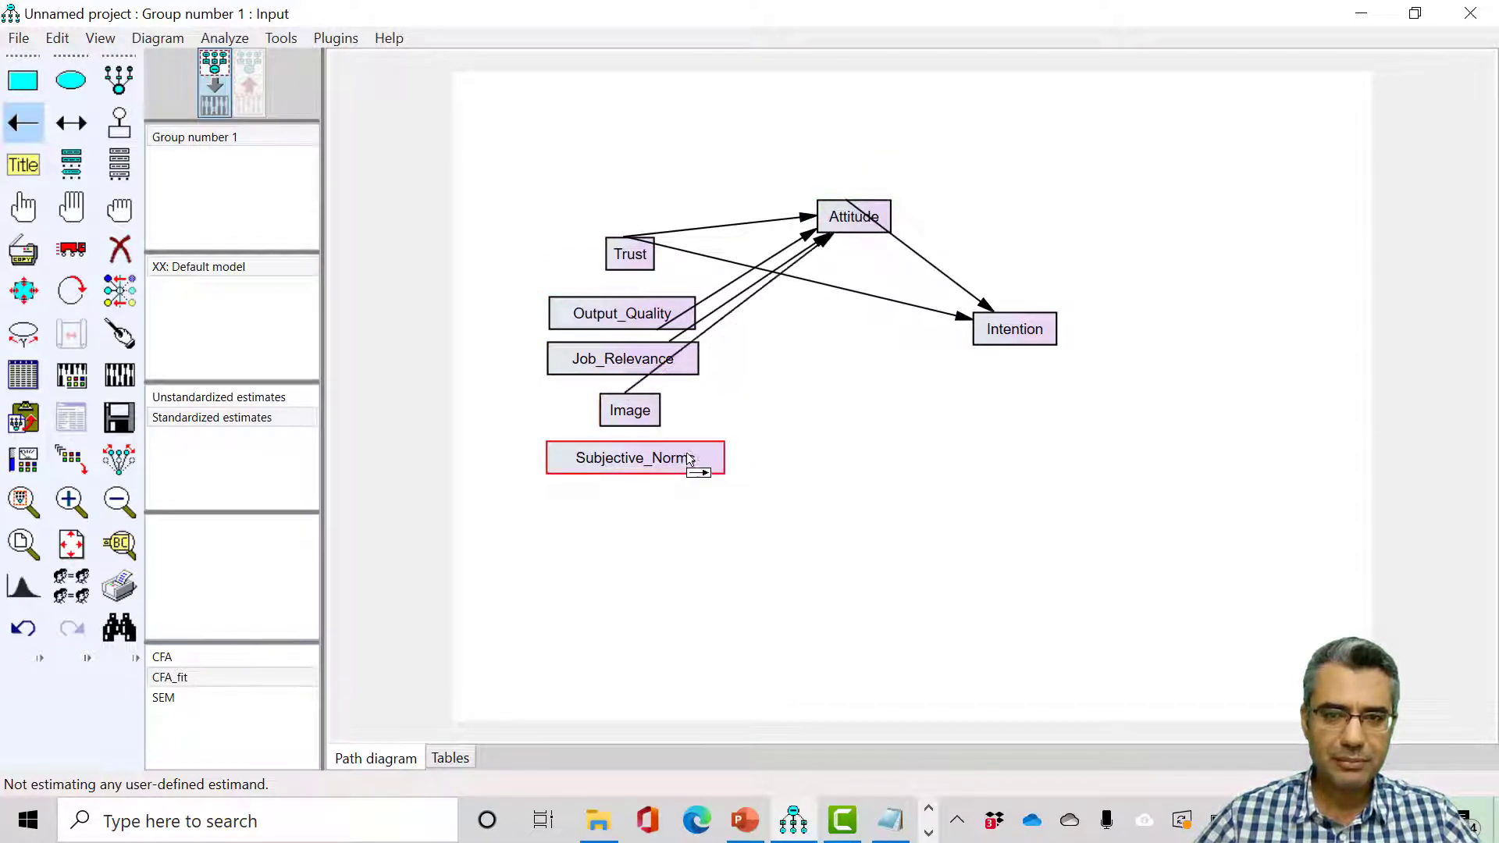
drag(635, 457, 852, 217)
drag(639, 314, 1007, 329)
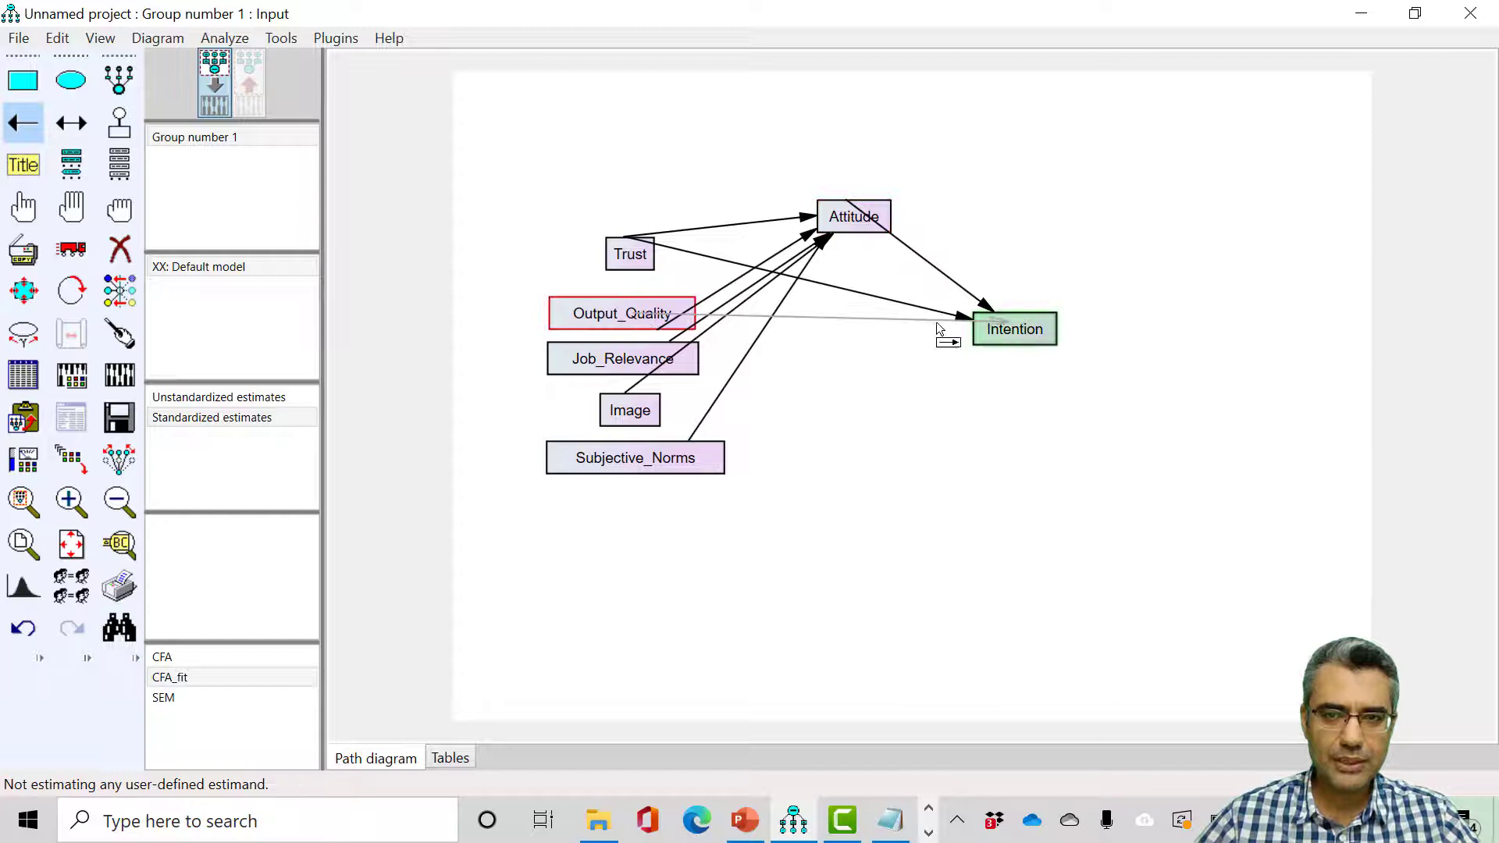
drag(633, 358, 1014, 338)
drag(631, 409, 1014, 331)
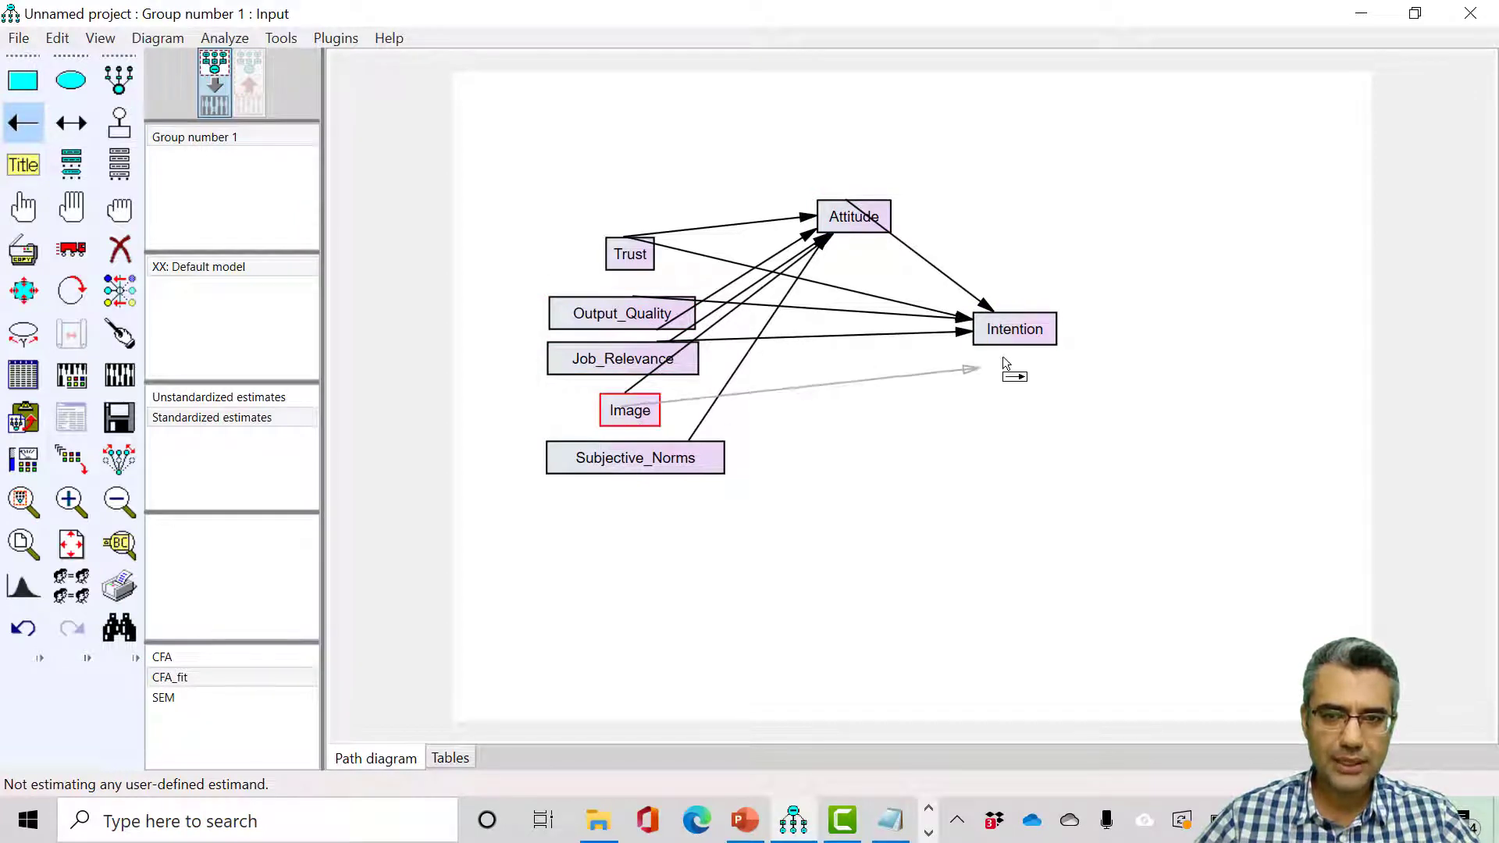
mouse_move(638, 457)
mouse_down()
mouse_move(703, 465)
mouse_move(1014, 330)
mouse_up()
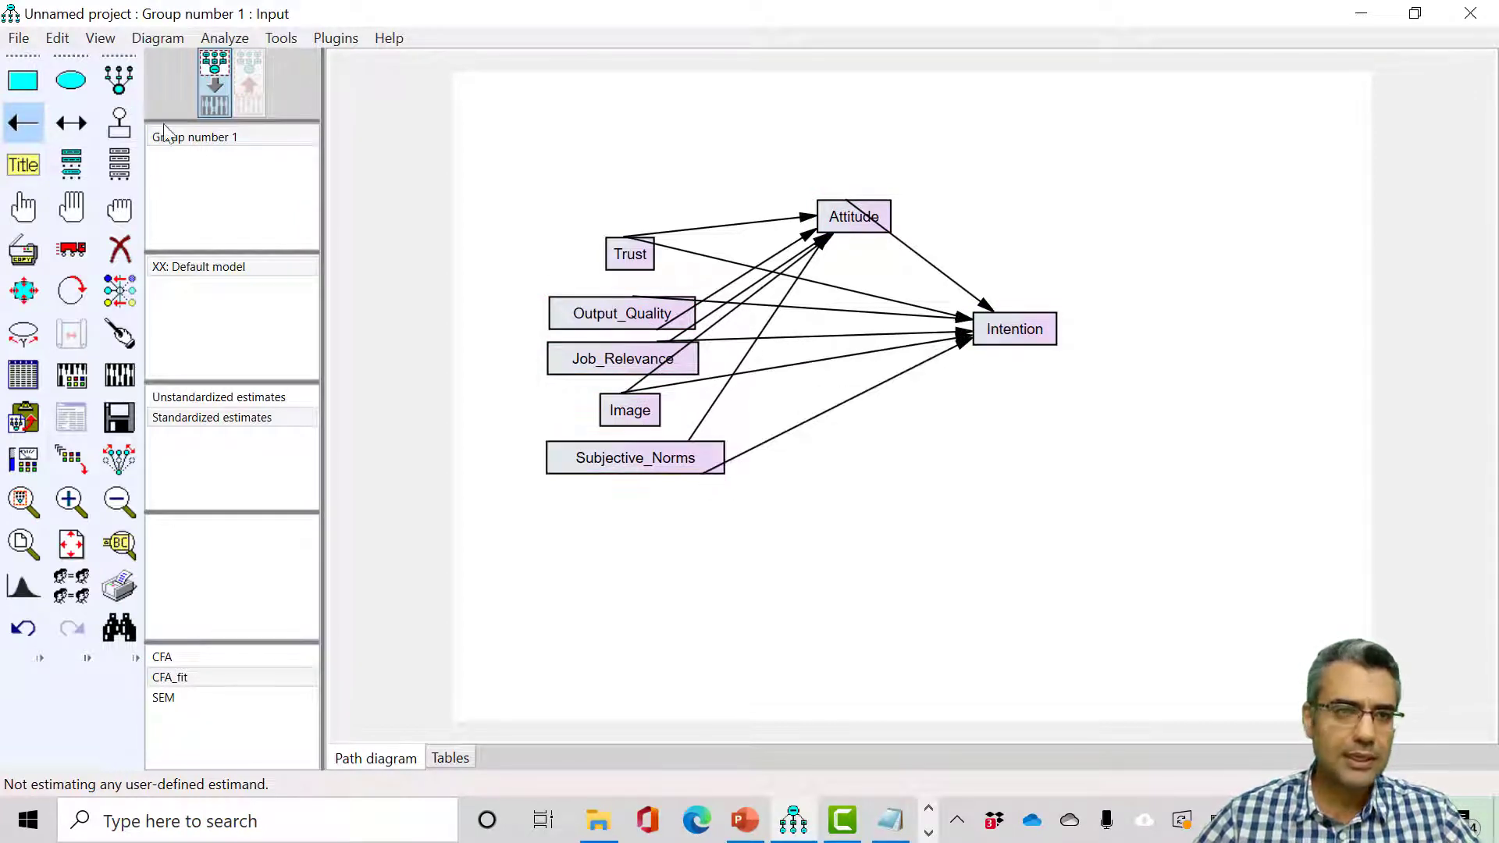
Add error terms to Attitude and Intention and name them e1 and e2 via the plugin
click(119, 122)
click(854, 216)
click(1014, 329)
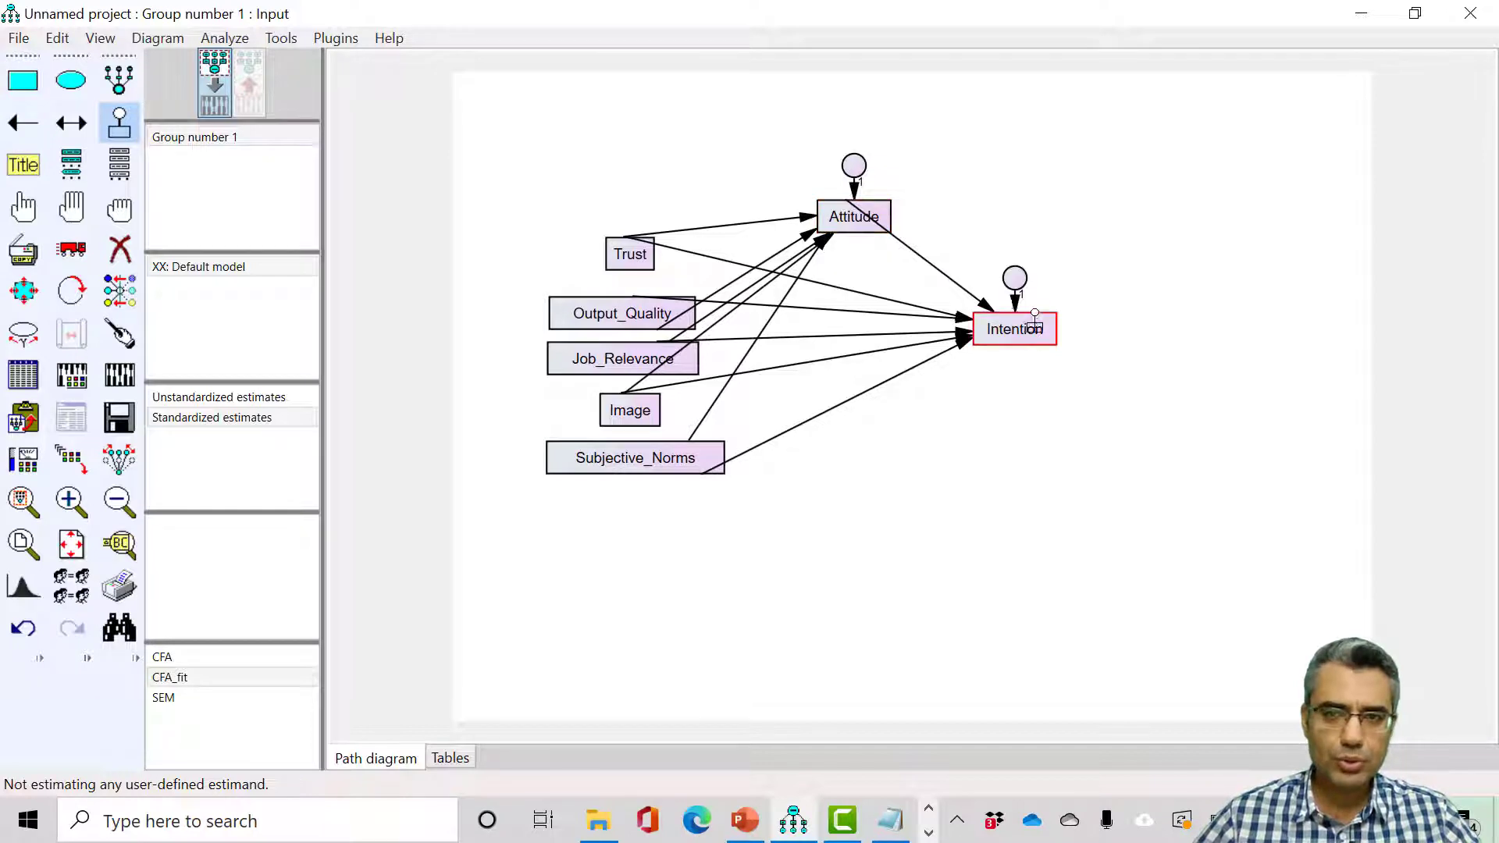
click(335, 38)
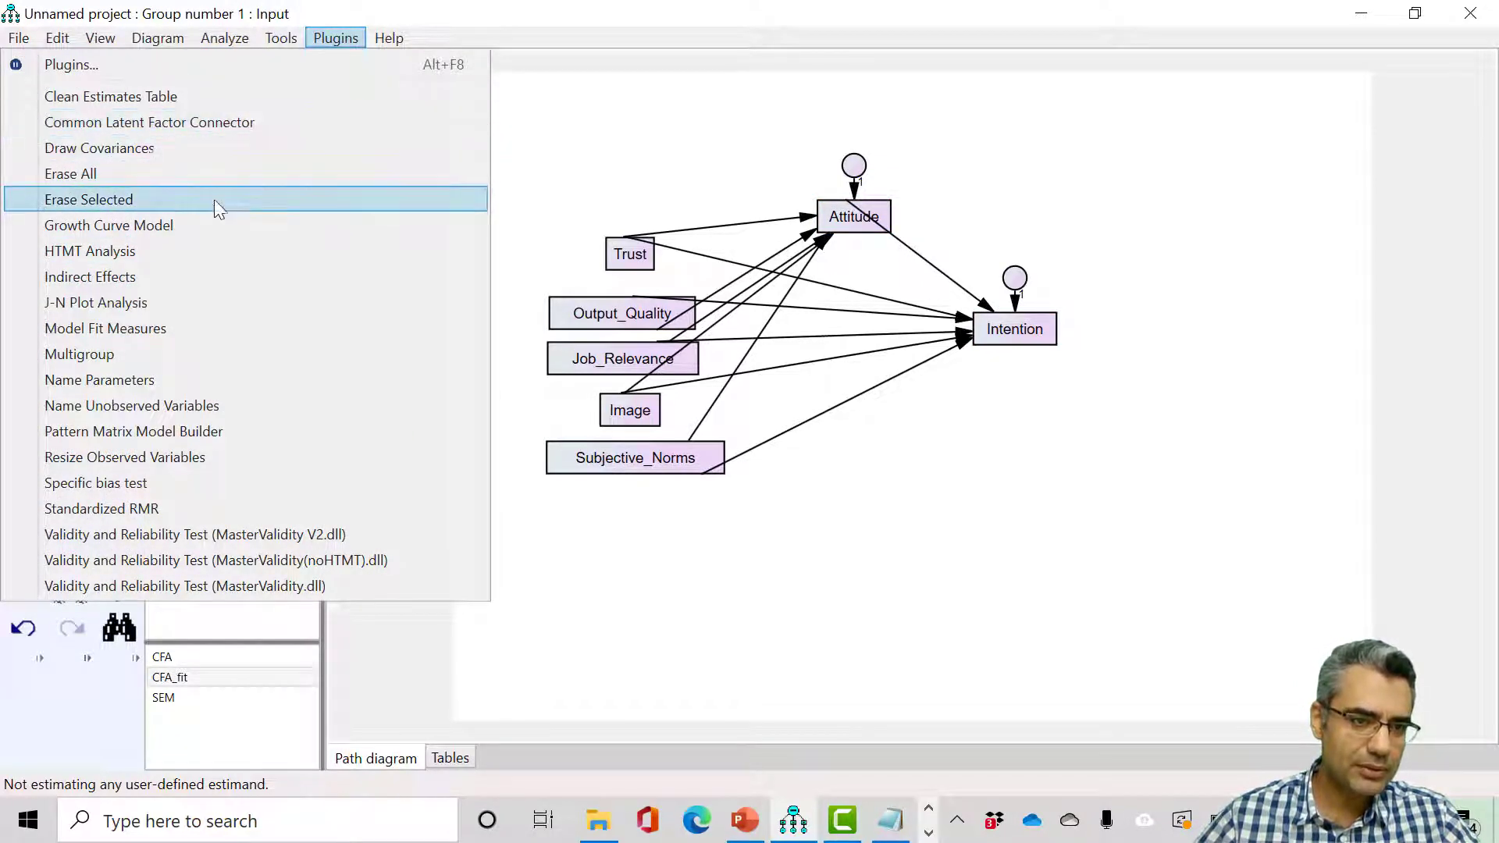
click(185, 404)
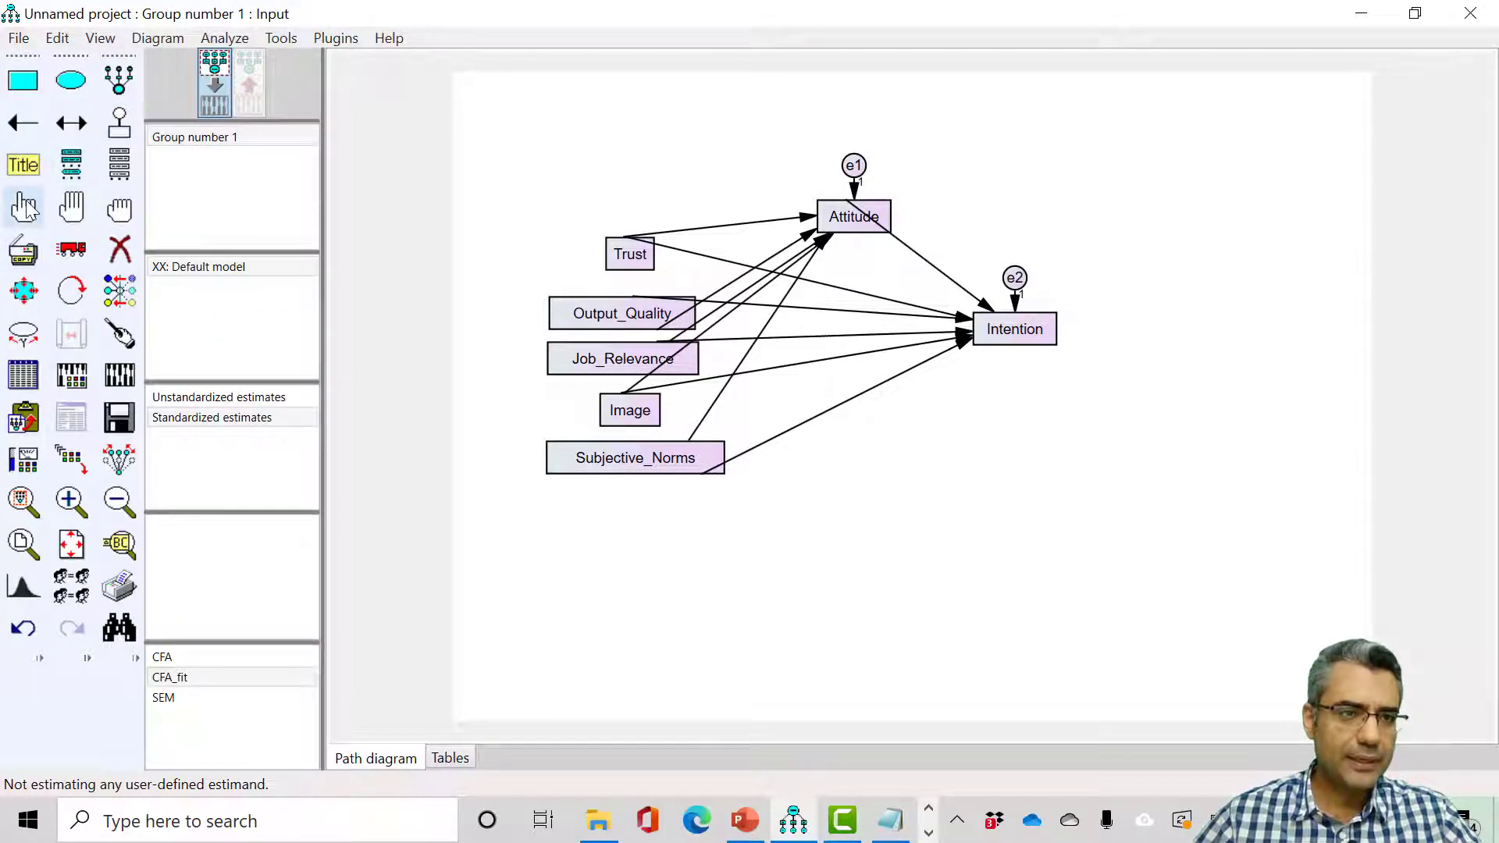
Select the exogenous boxes Output_Quality, Job_Relevance, Image and Subjective_Norms one by one
click(24, 206)
click(623, 313)
click(621, 359)
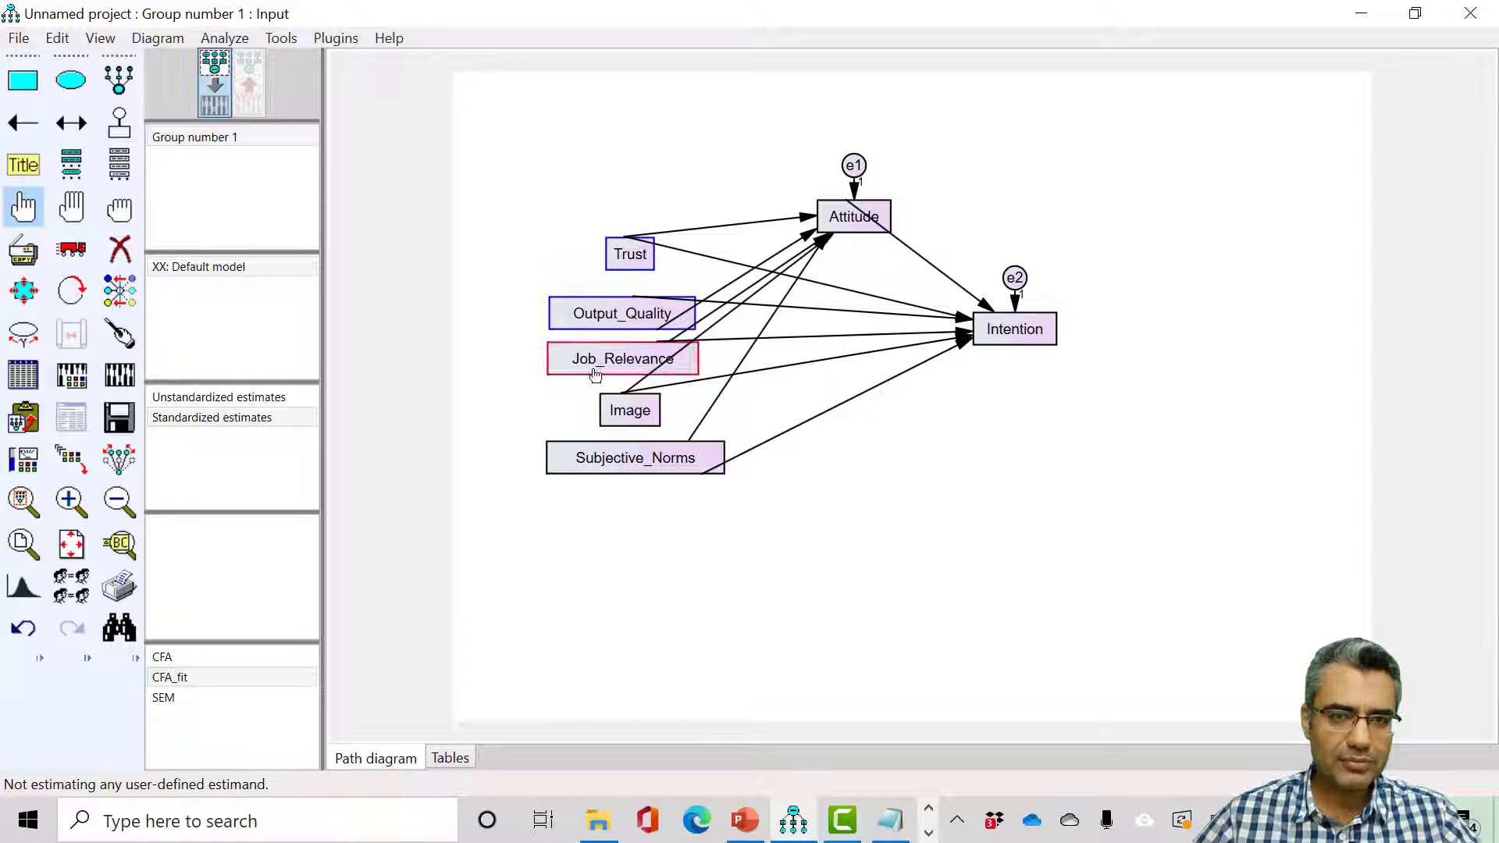
click(630, 411)
click(635, 459)
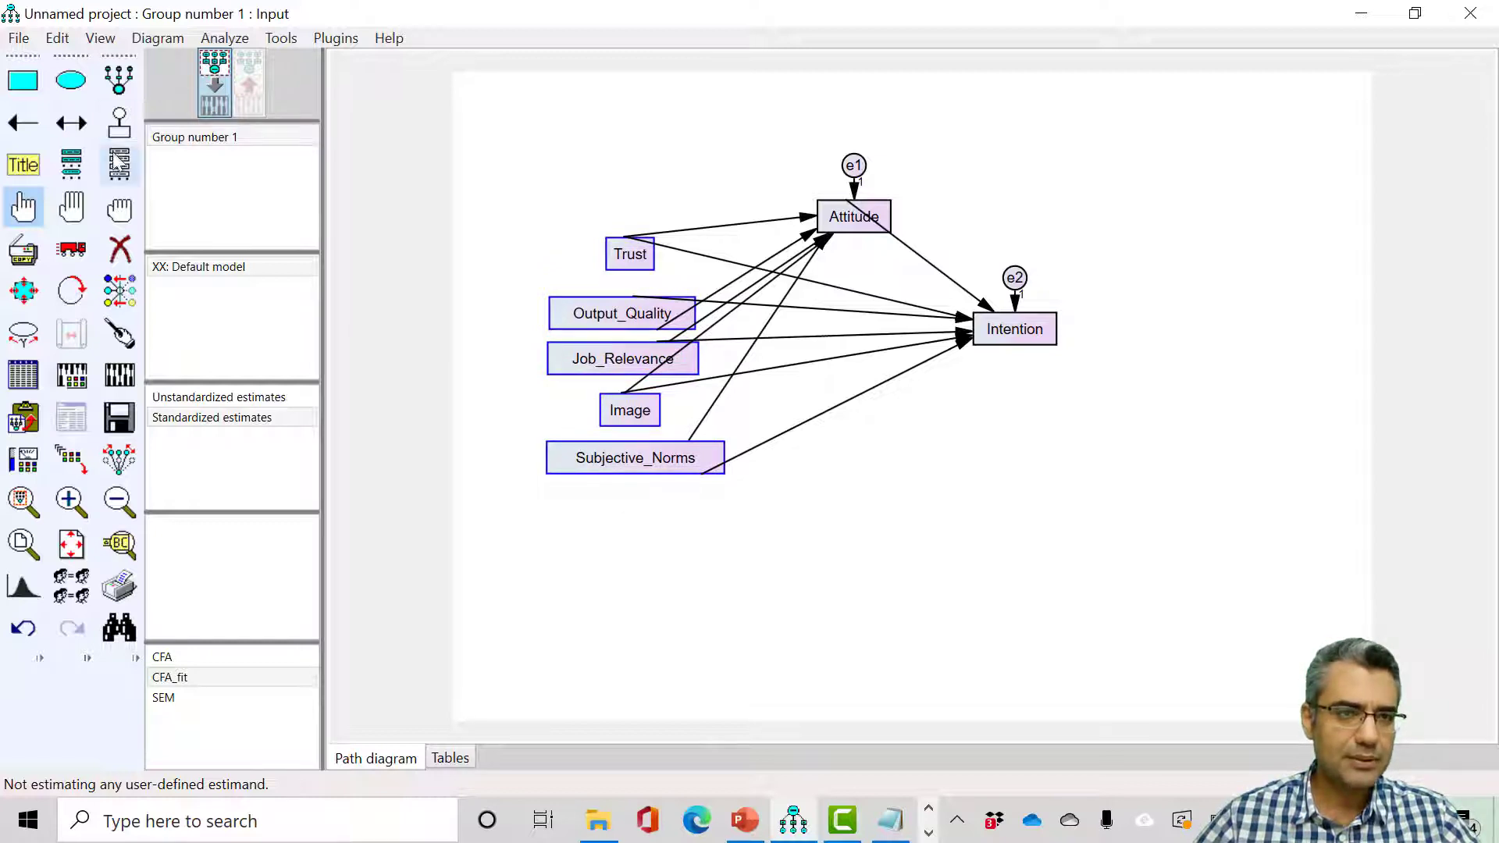
Draw covariances among the selected predictors via the Plugins list
click(336, 38)
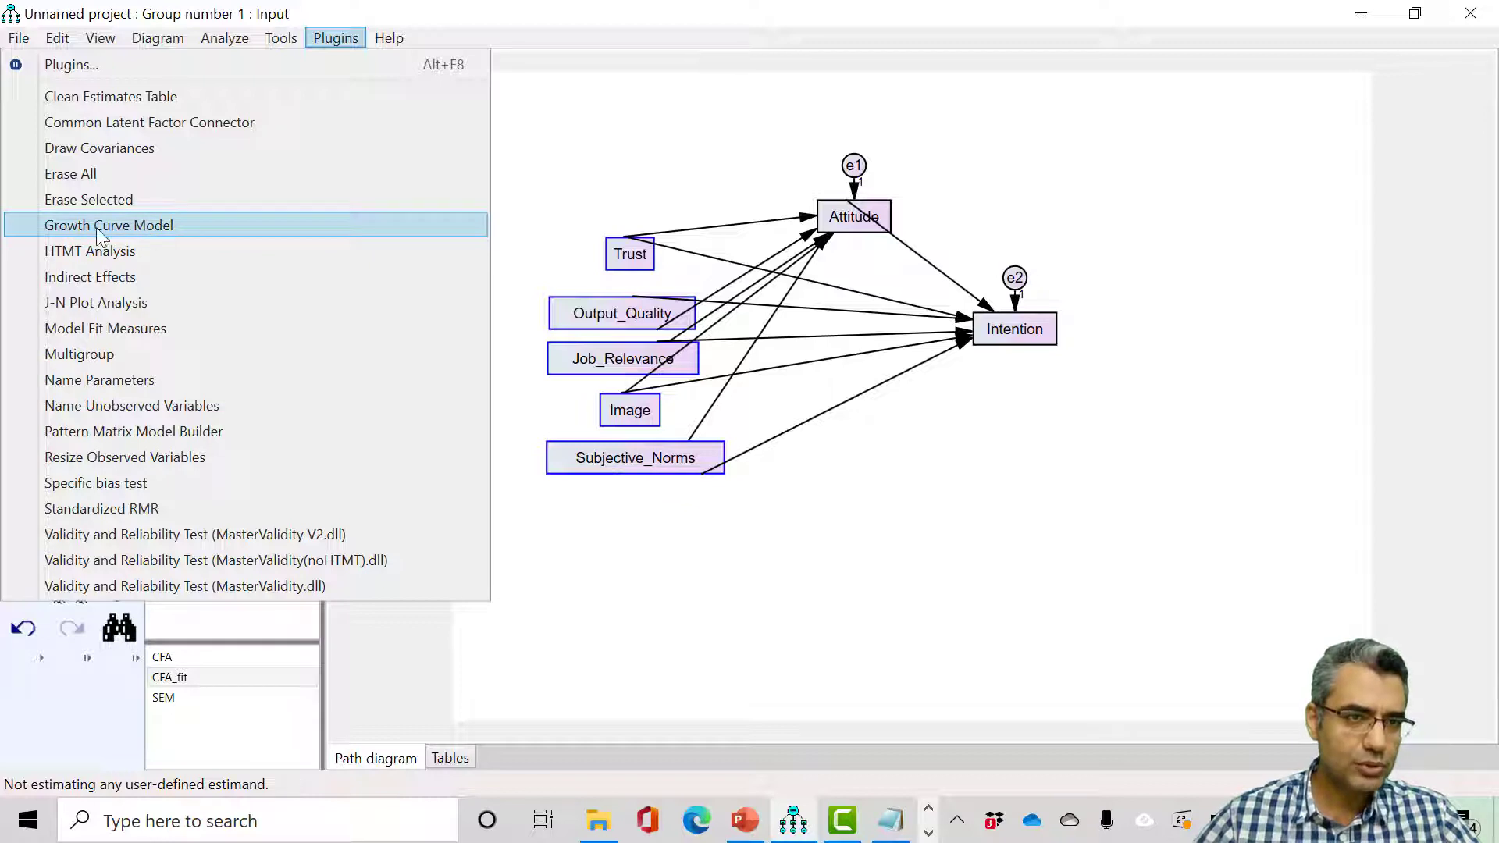
click(99, 147)
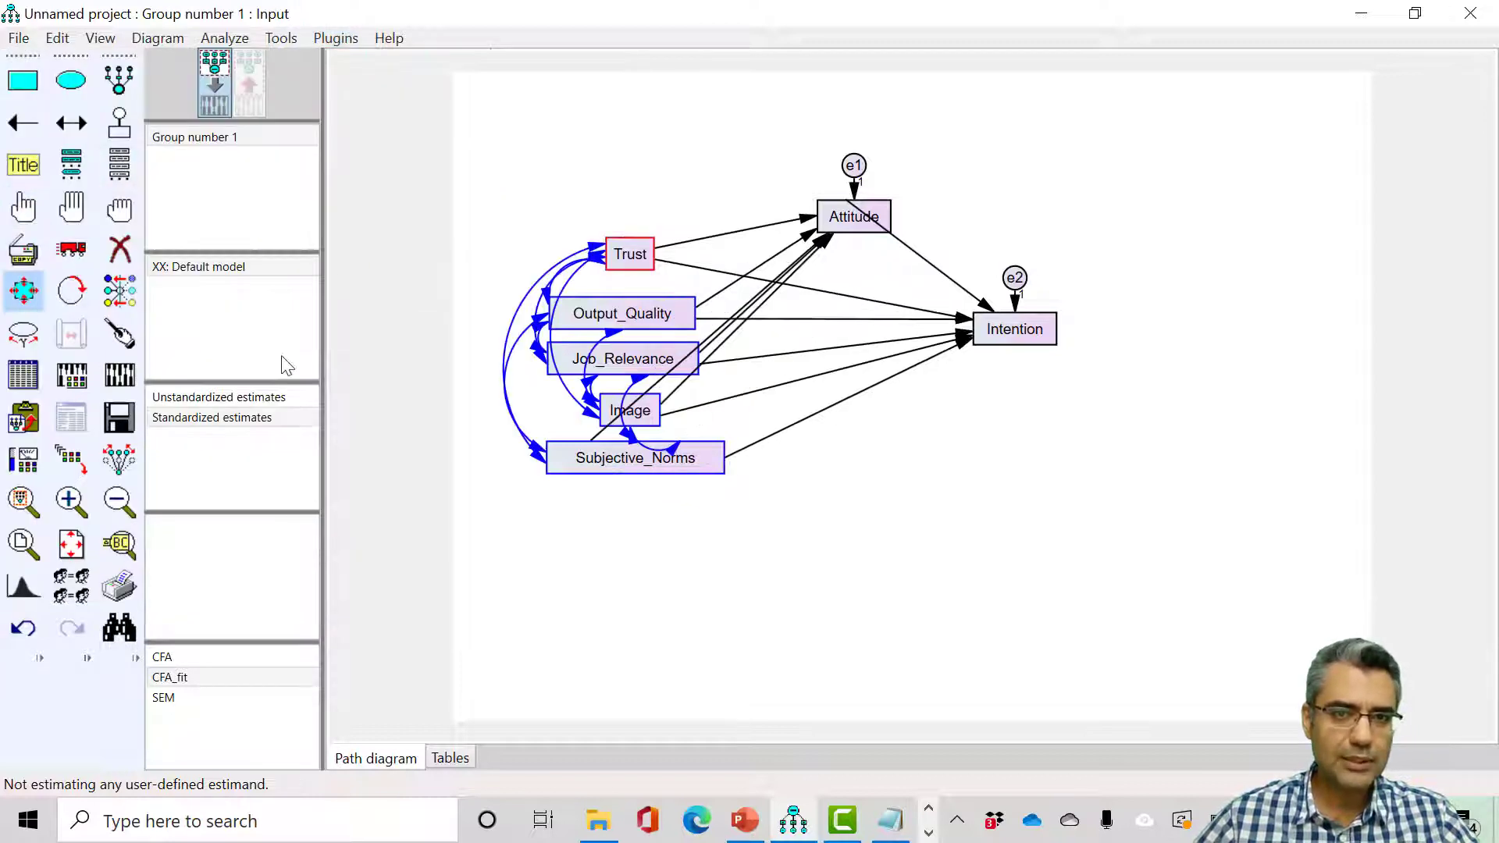
Resize all observed boxes uniformly and tidy the arrows around Job_Relevance and Image
click(337, 37)
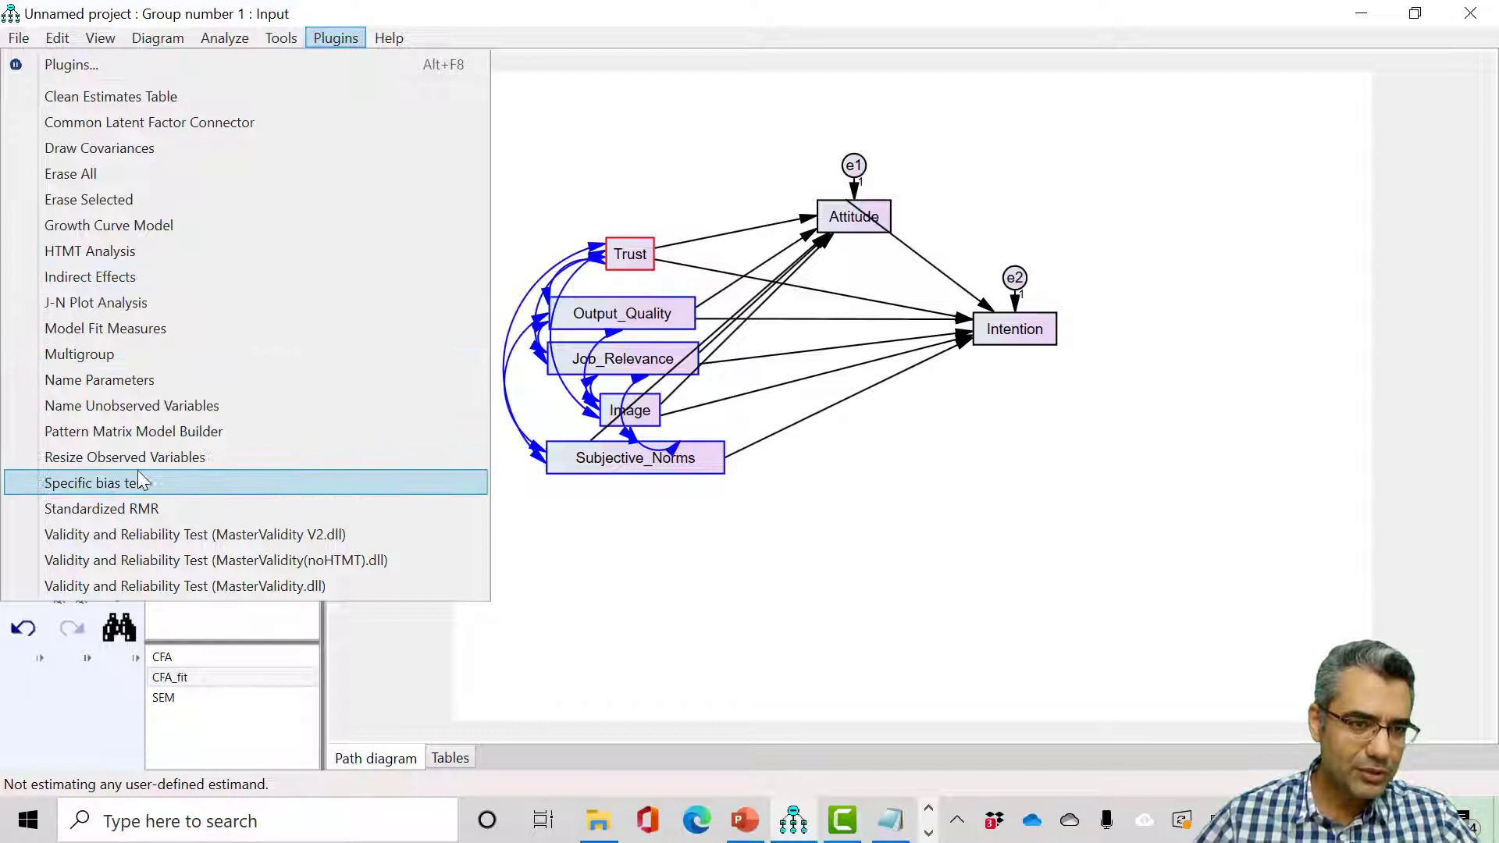
click(164, 466)
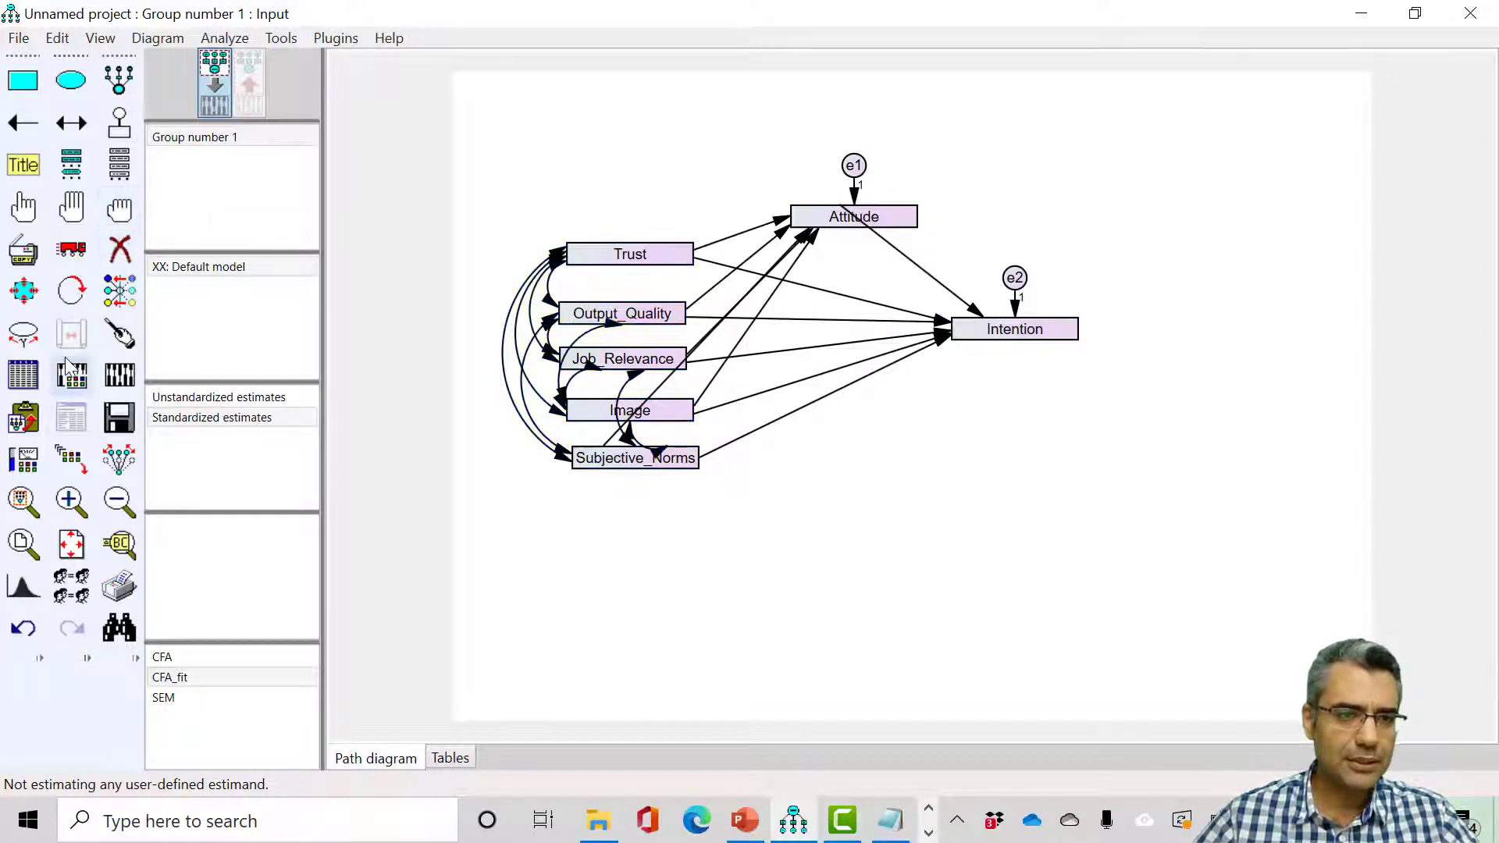
click(118, 334)
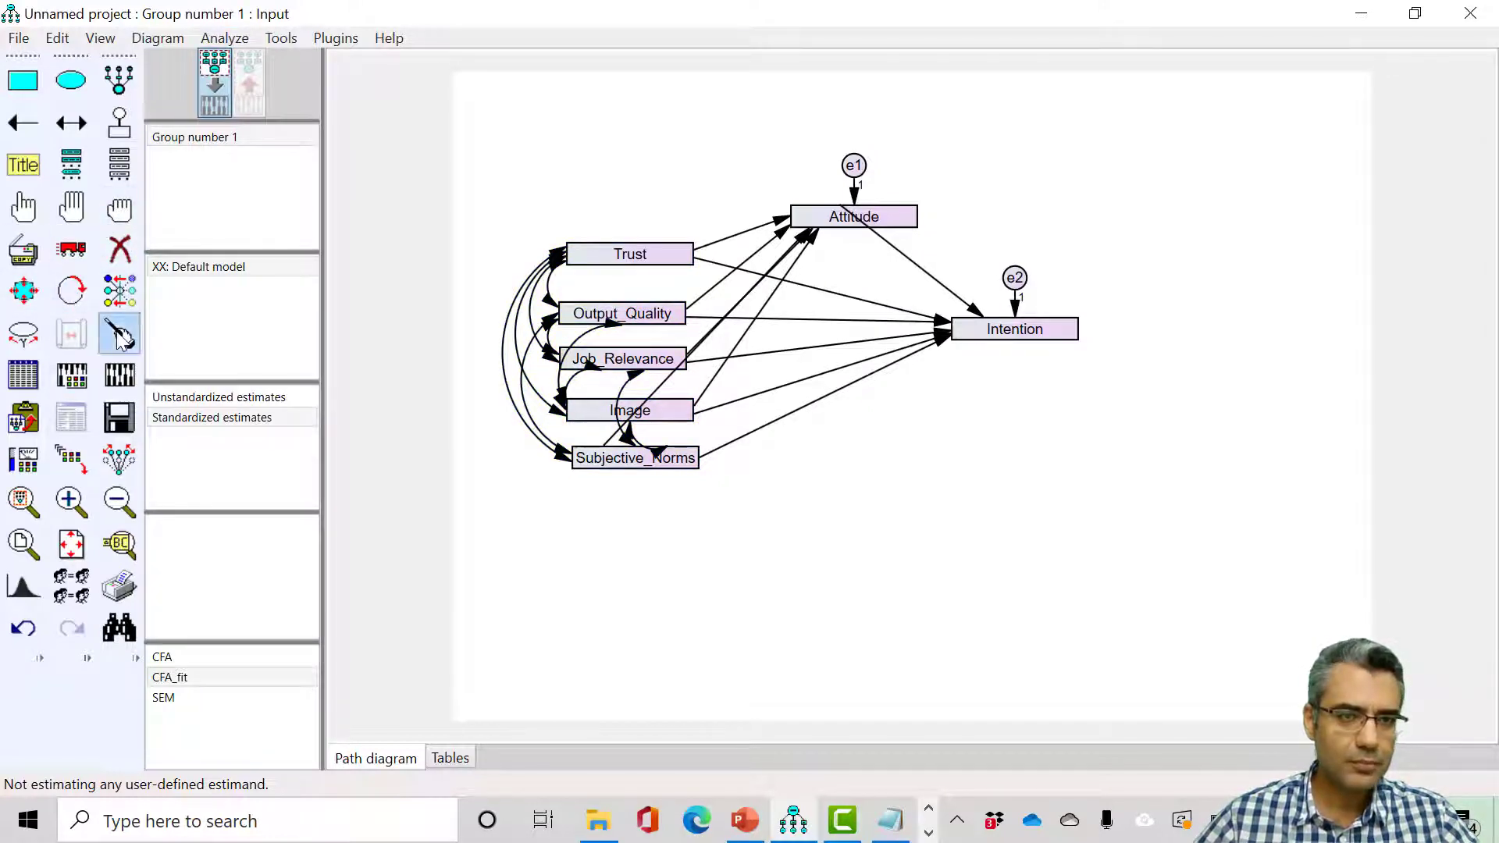
click(631, 410)
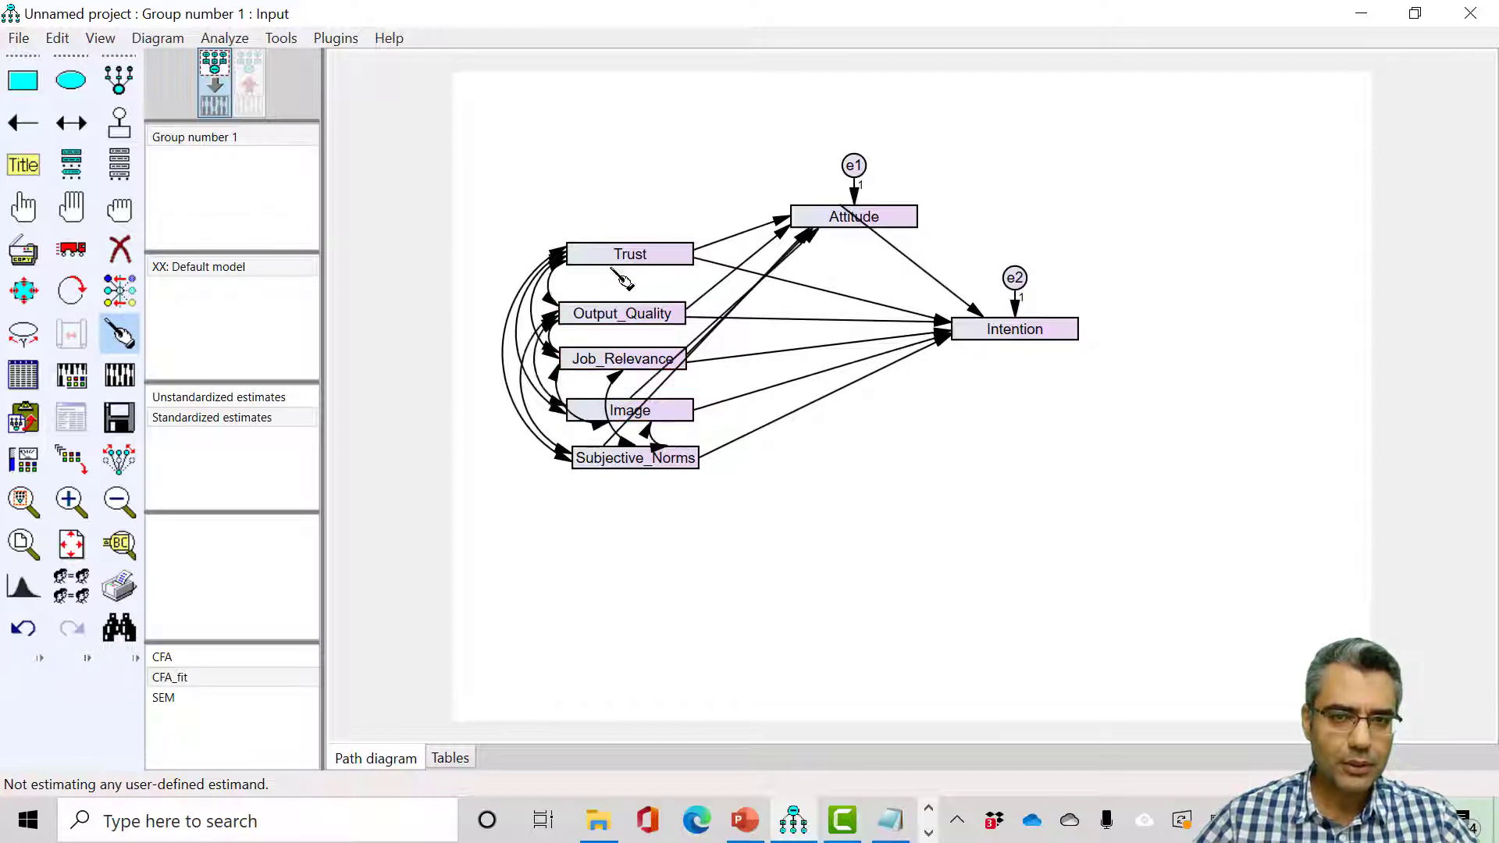
click(629, 416)
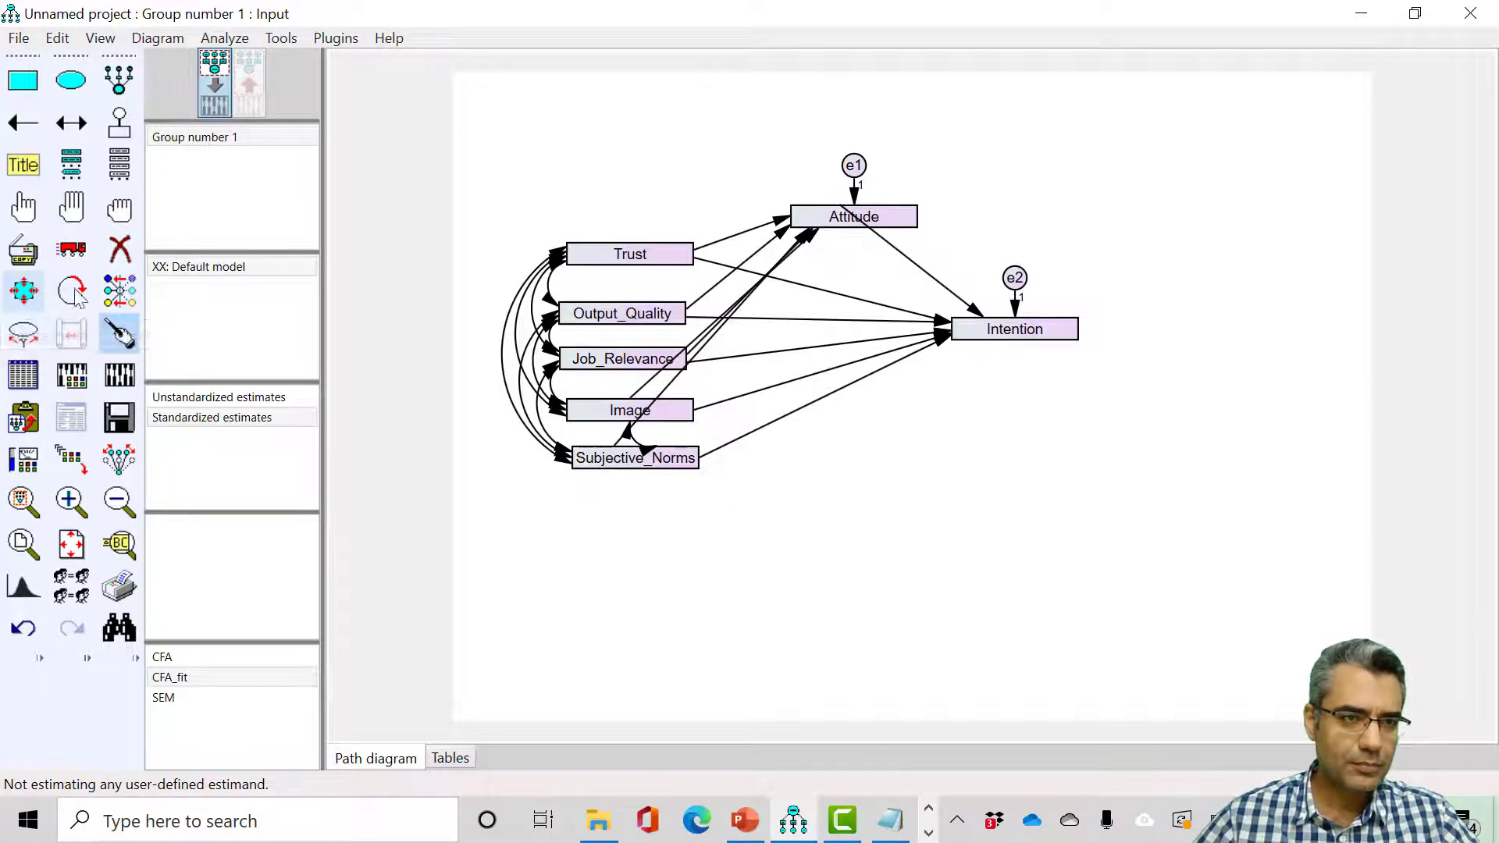
Reshape the Image–Subjective_Norms covariance and start both paths from the boxes' right edges
click(71, 250)
mouse_move(658, 467)
mouse_down()
mouse_move(633, 430)
mouse_move(591, 439)
mouse_up()
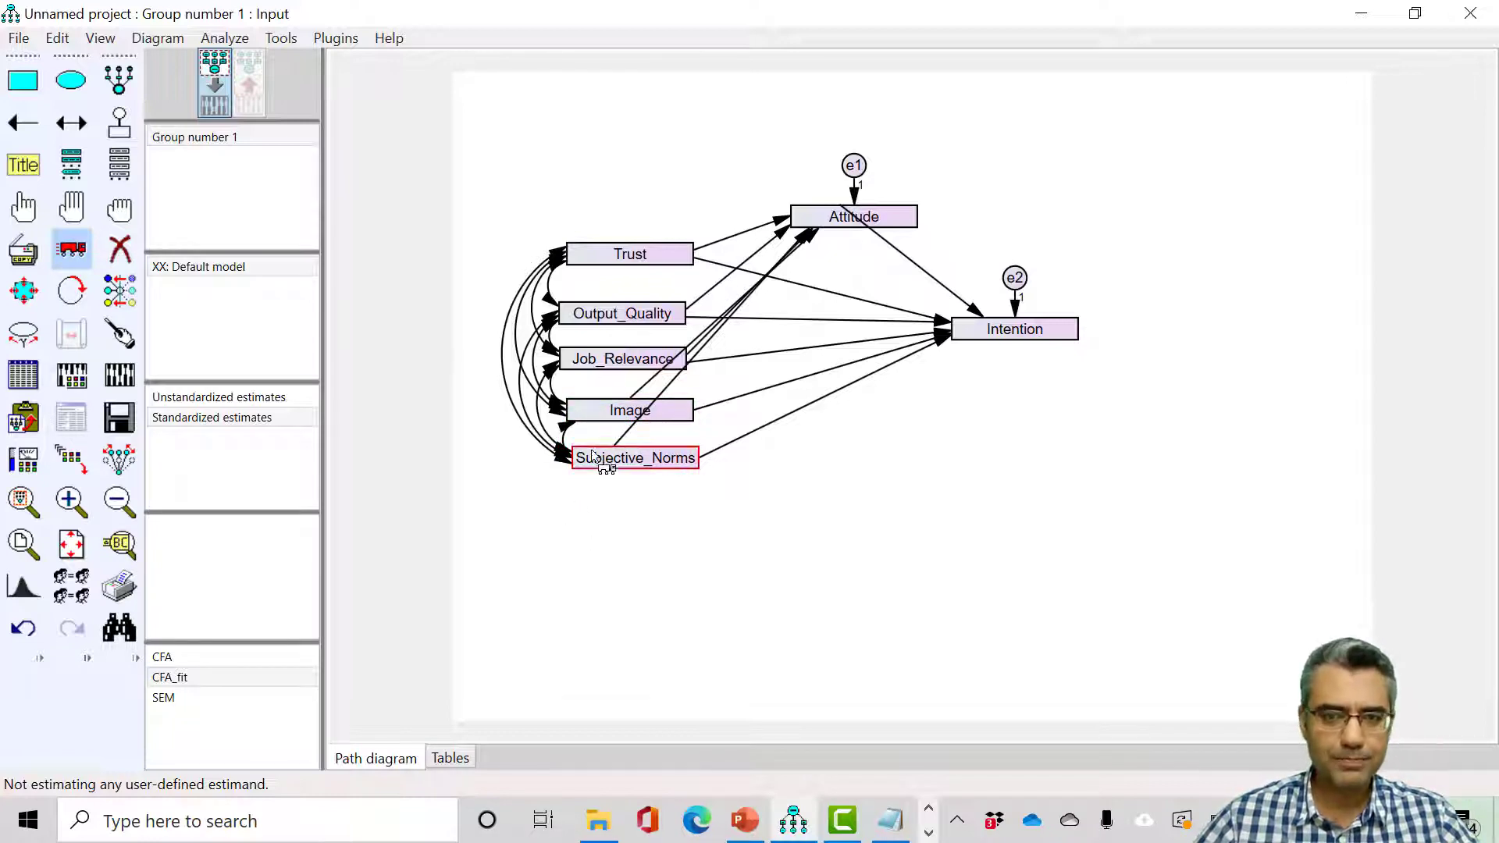
drag(620, 442, 720, 463)
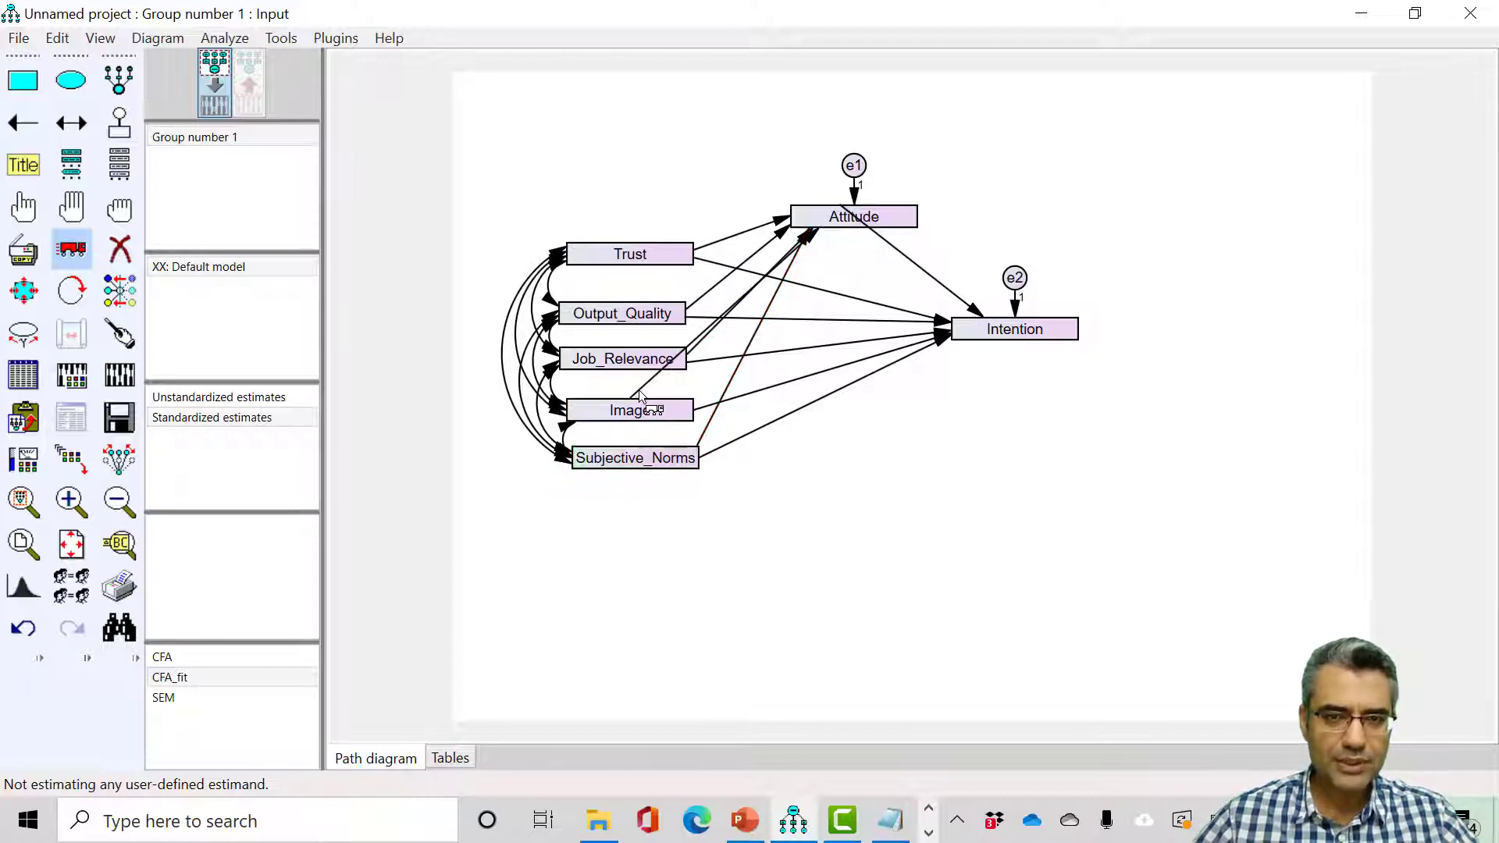
drag(641, 400, 697, 404)
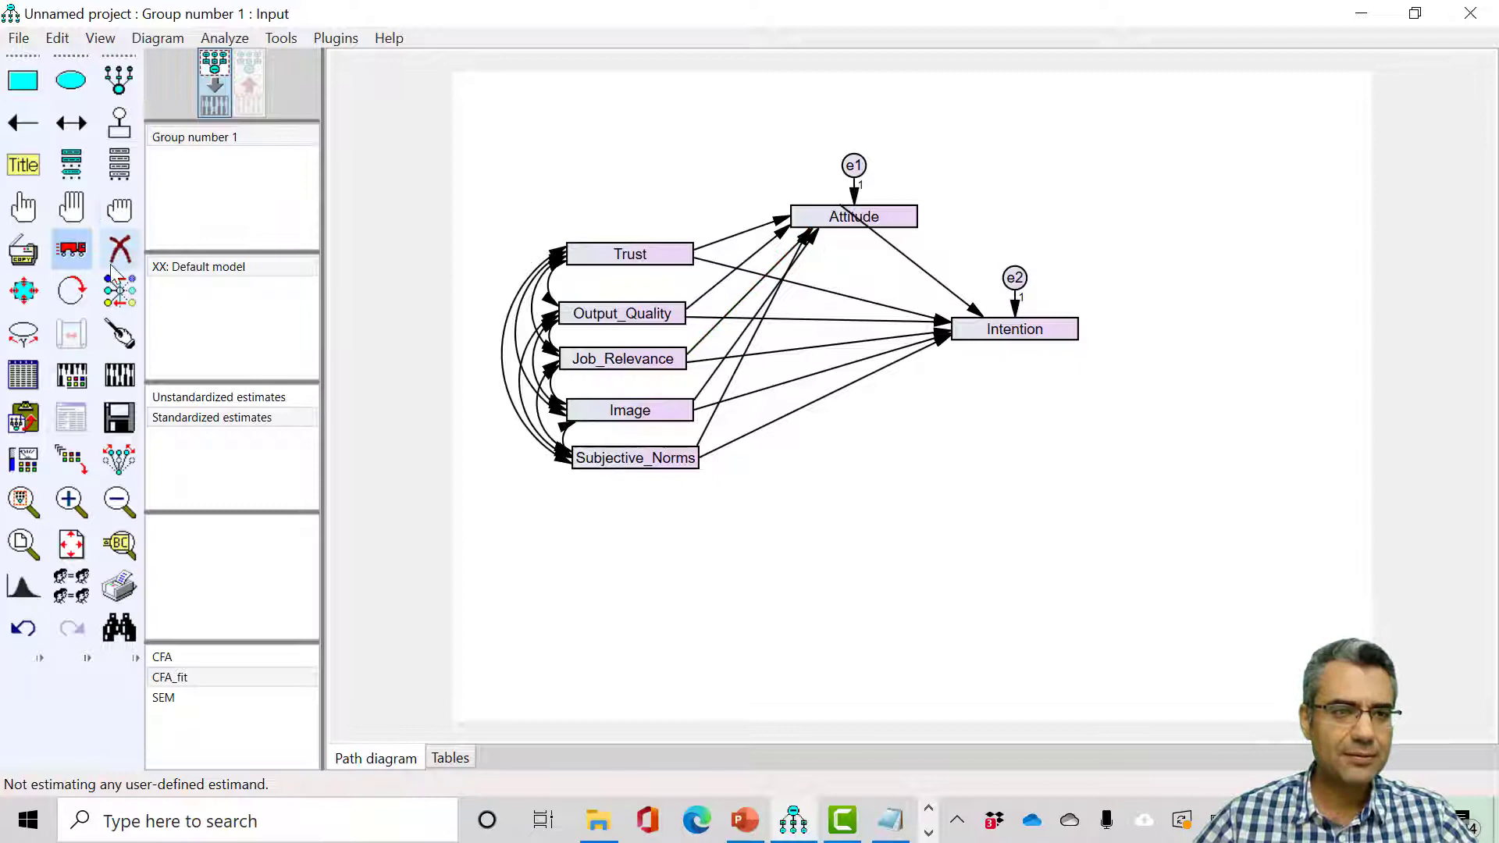
Evenly space the arrows into Attitude and Intention and make e2's arrow vertical
click(119, 335)
click(829, 228)
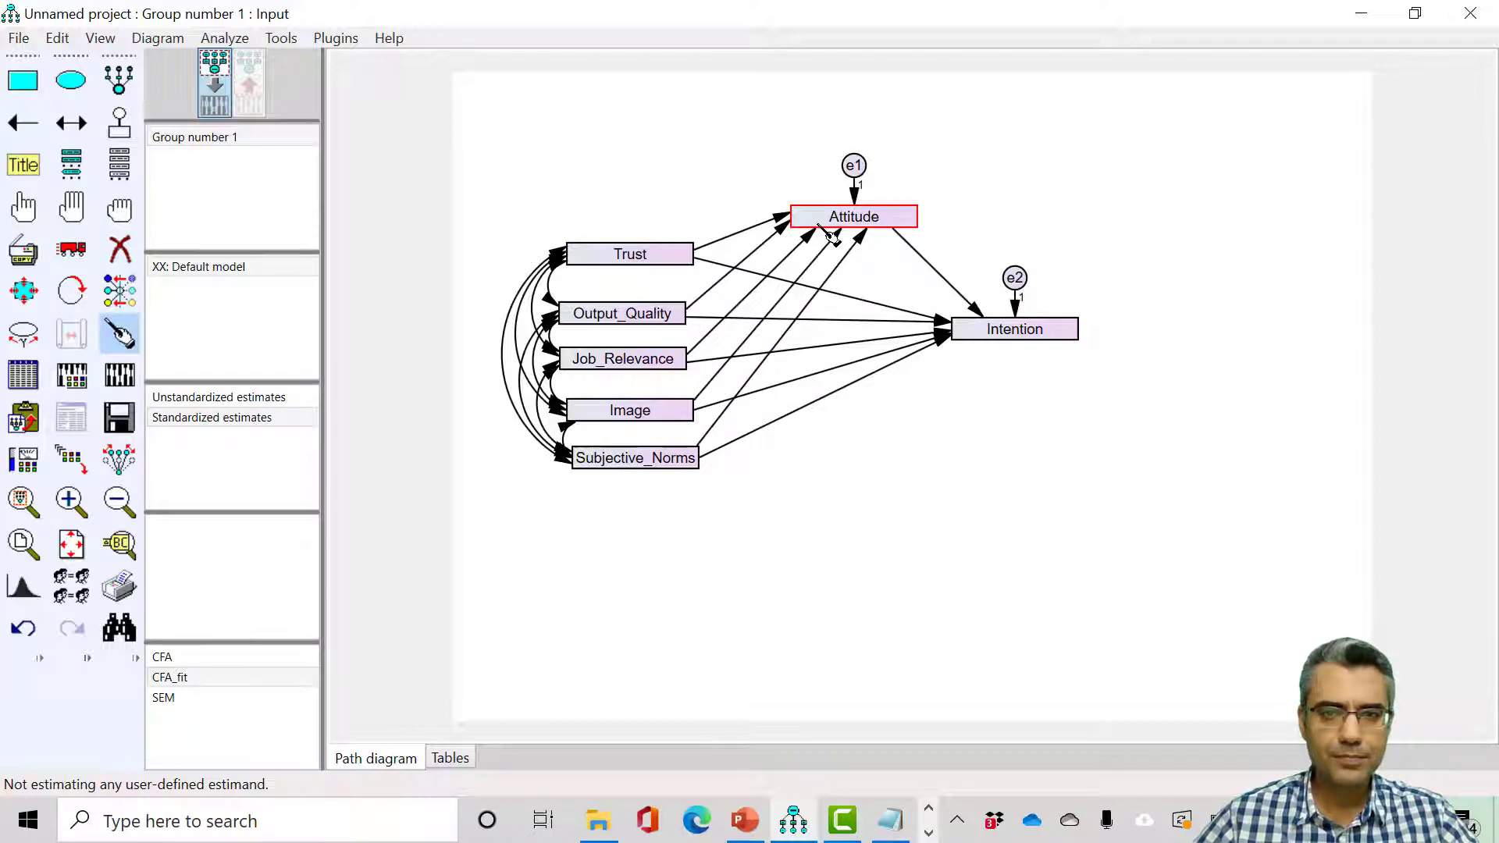
click(972, 331)
click(72, 250)
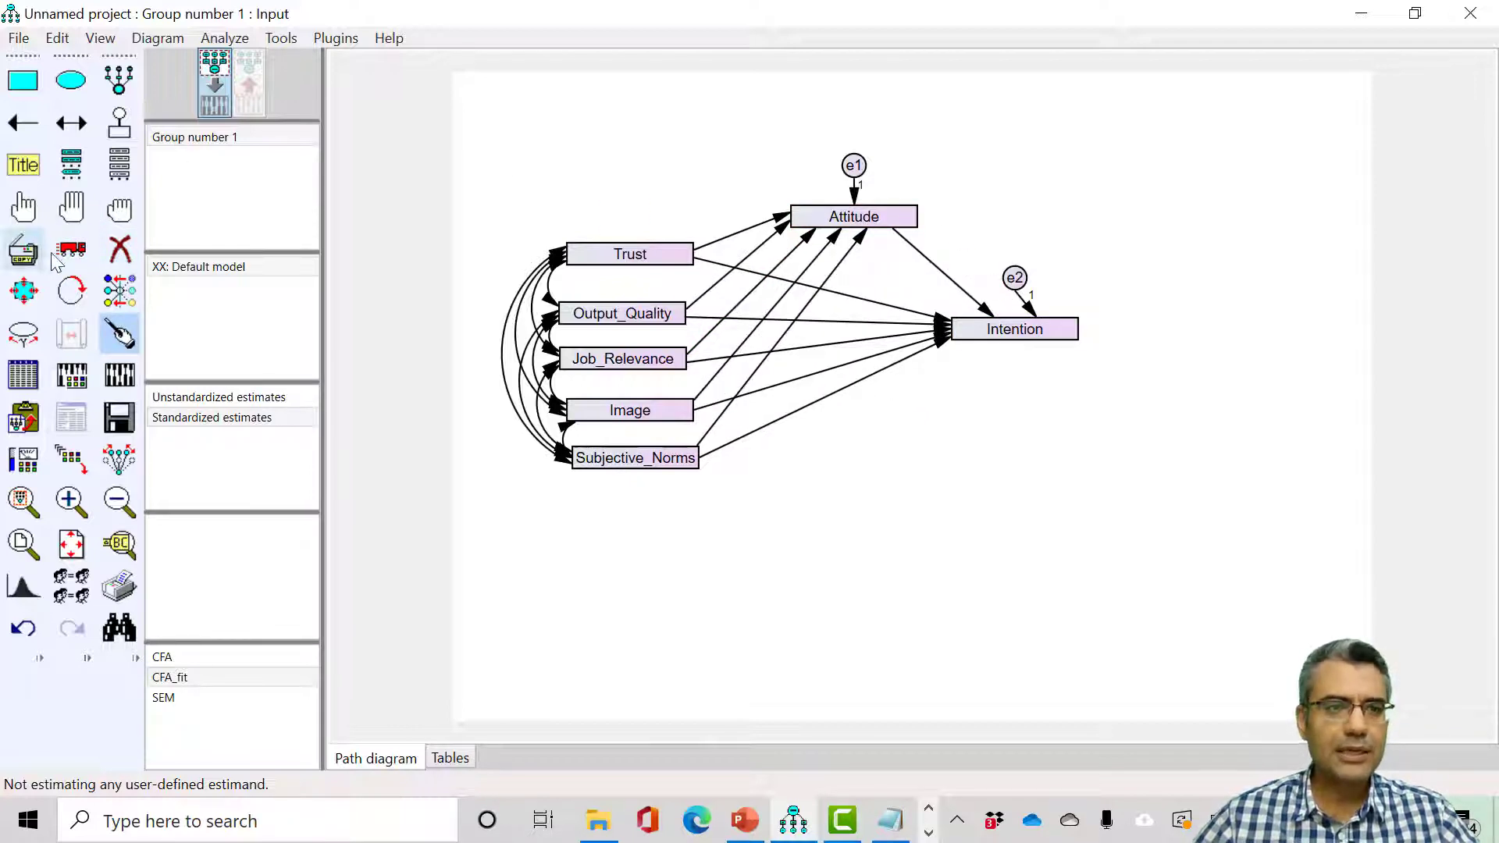
drag(1040, 326, 1037, 281)
Save the path model under the new name SEM_imputed
click(19, 38)
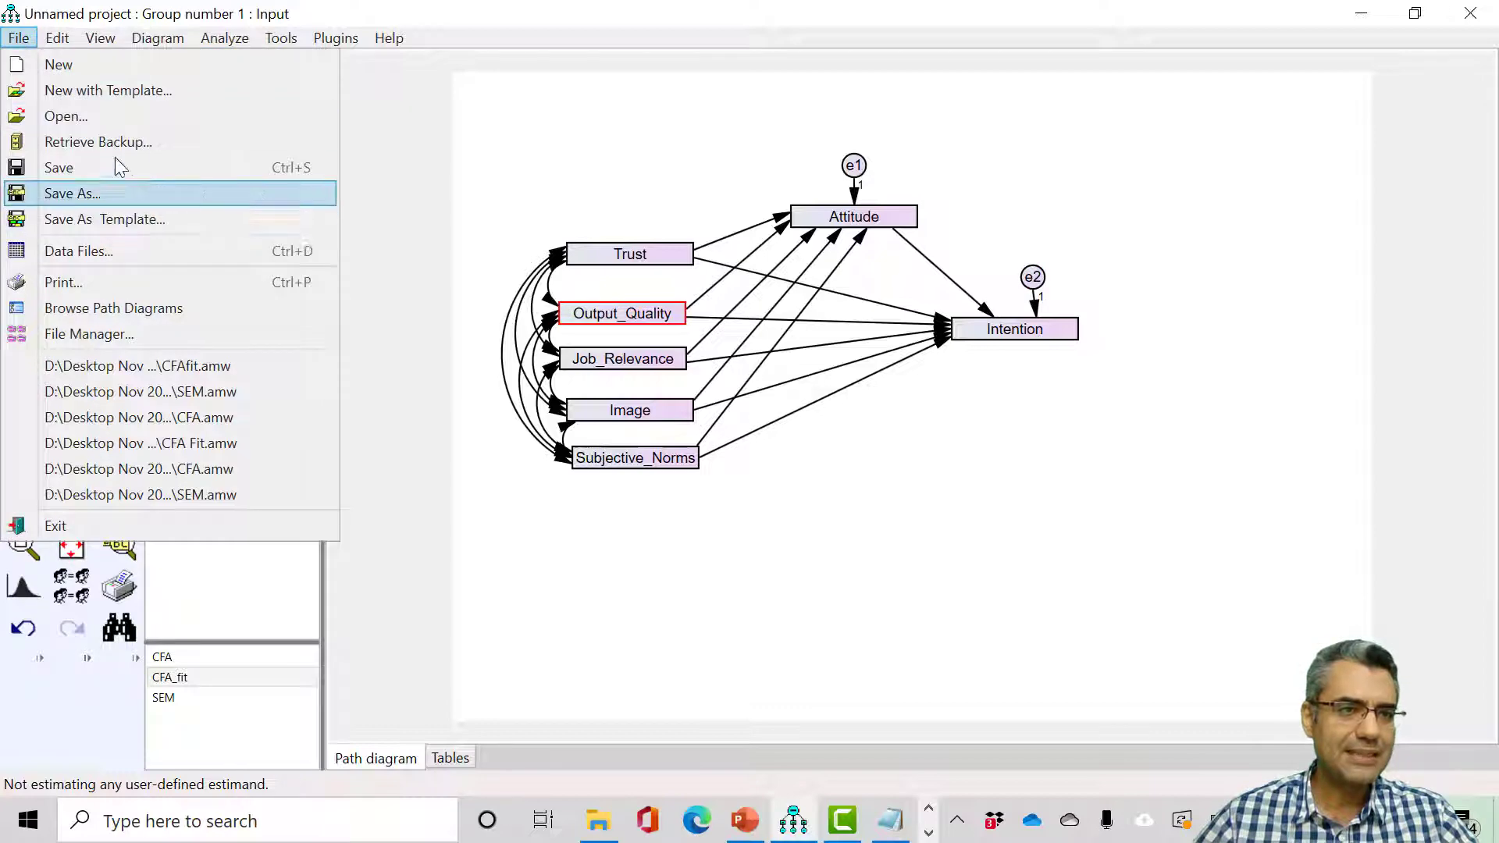
click(70, 193)
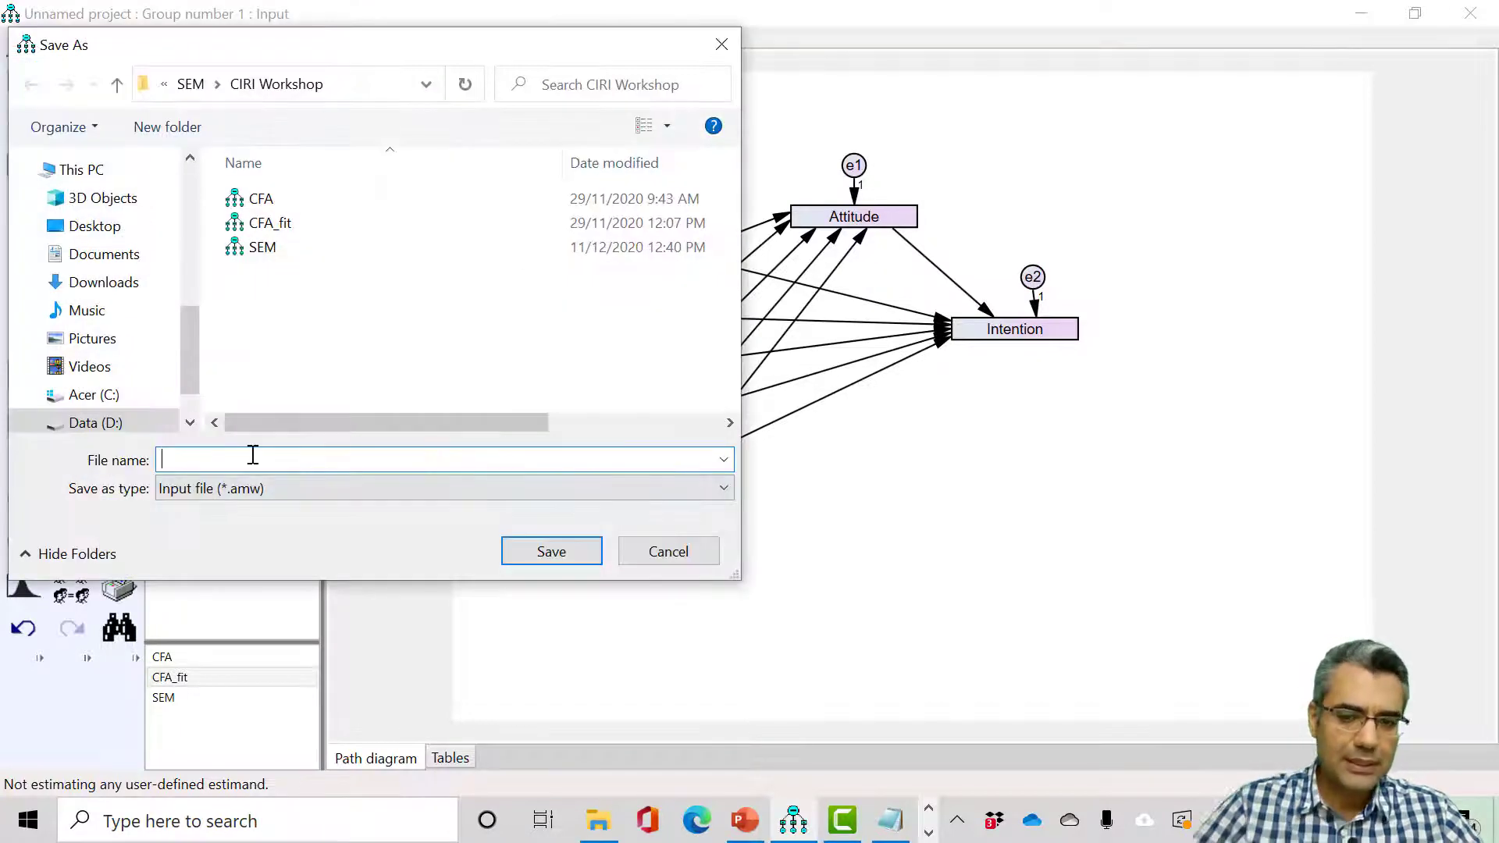
text(SEM_imputed)
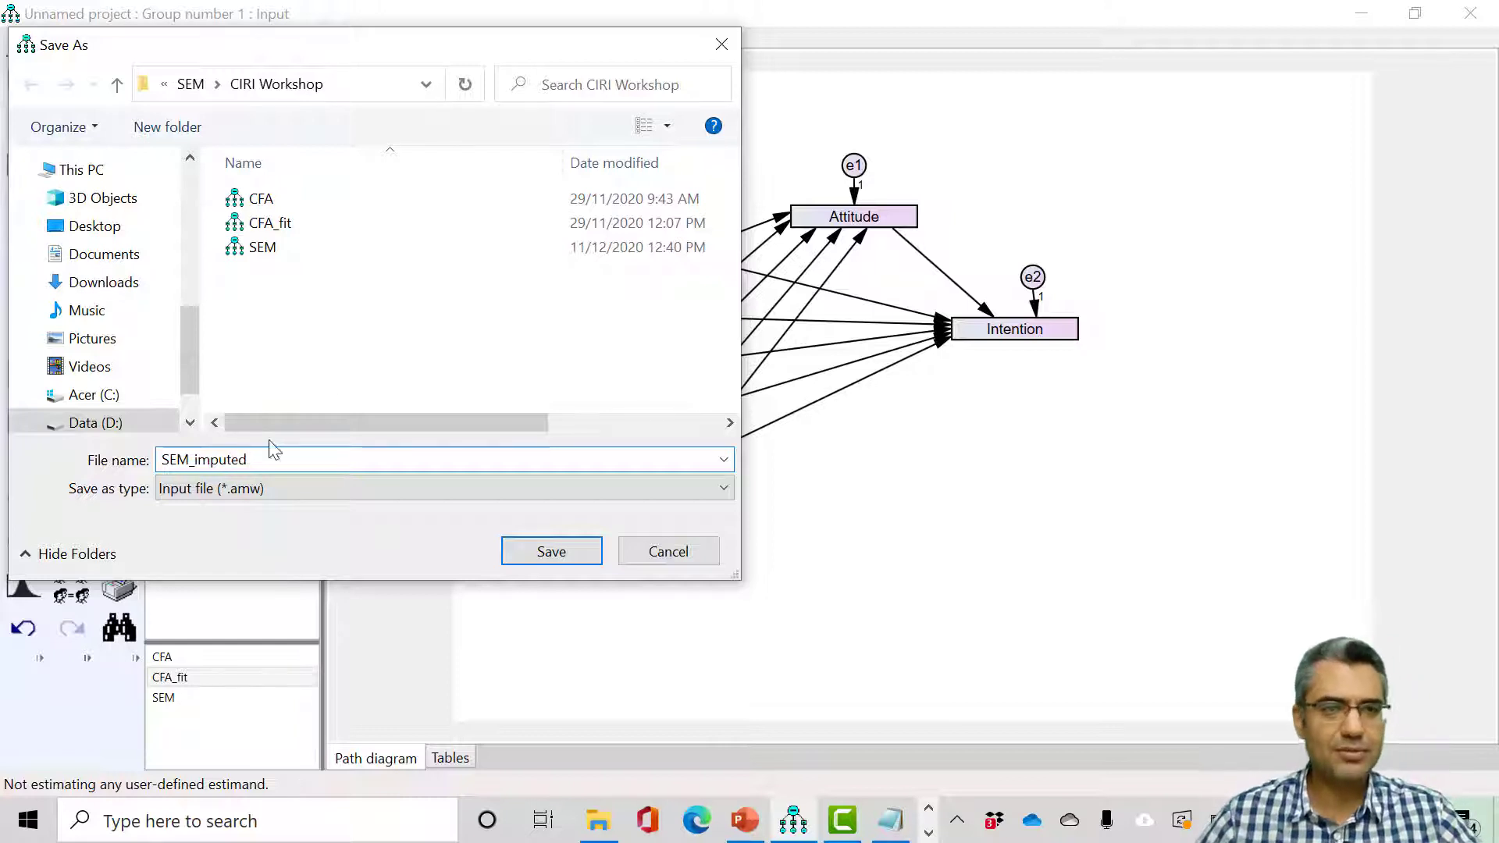
click(550, 552)
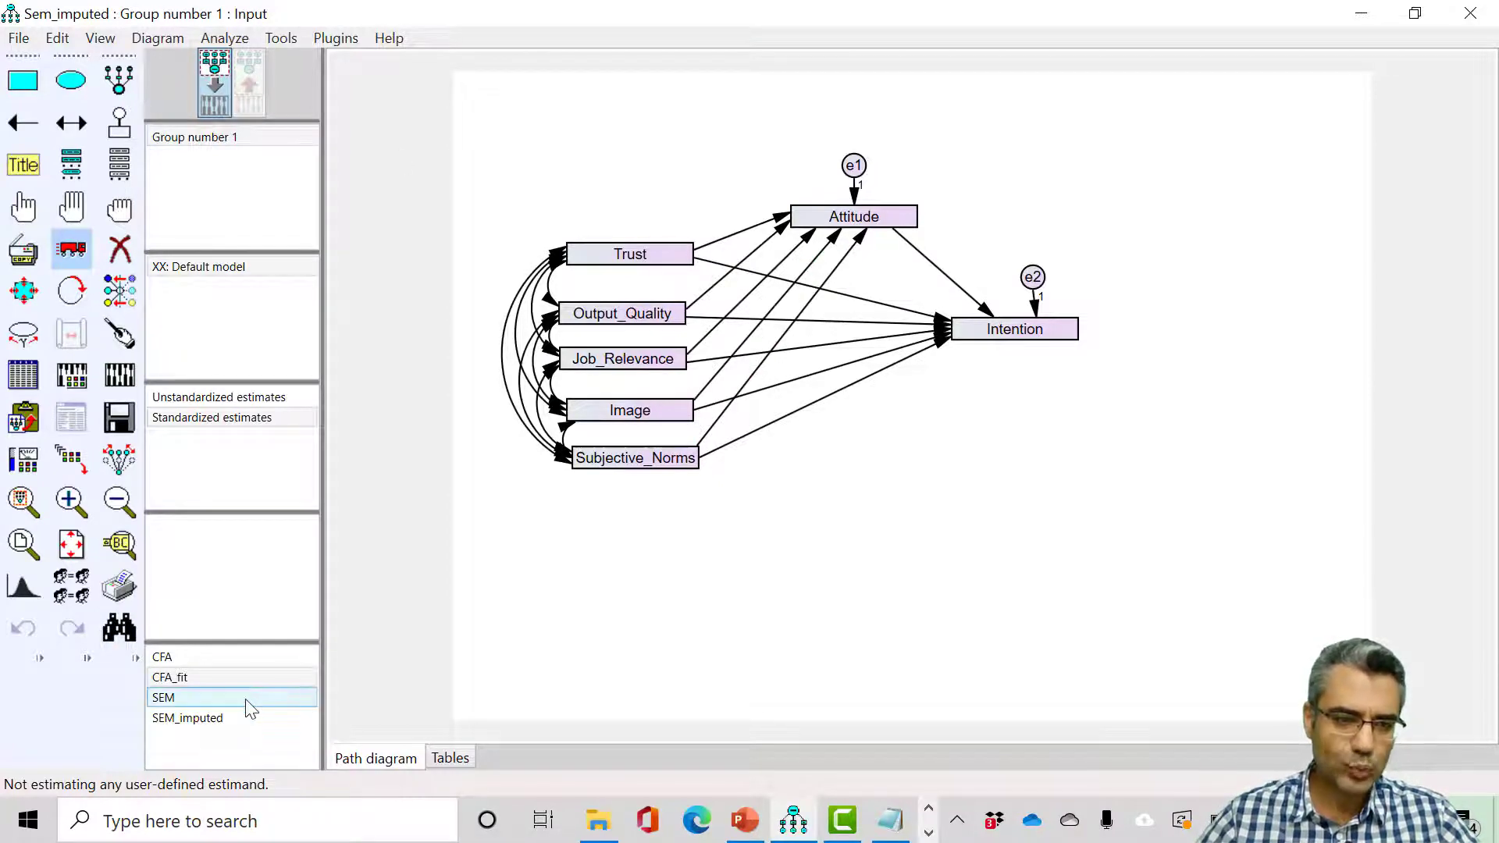
Glance at the CFA_fit and SEM models in the file list, then return to SEM_imputed
click(188, 719)
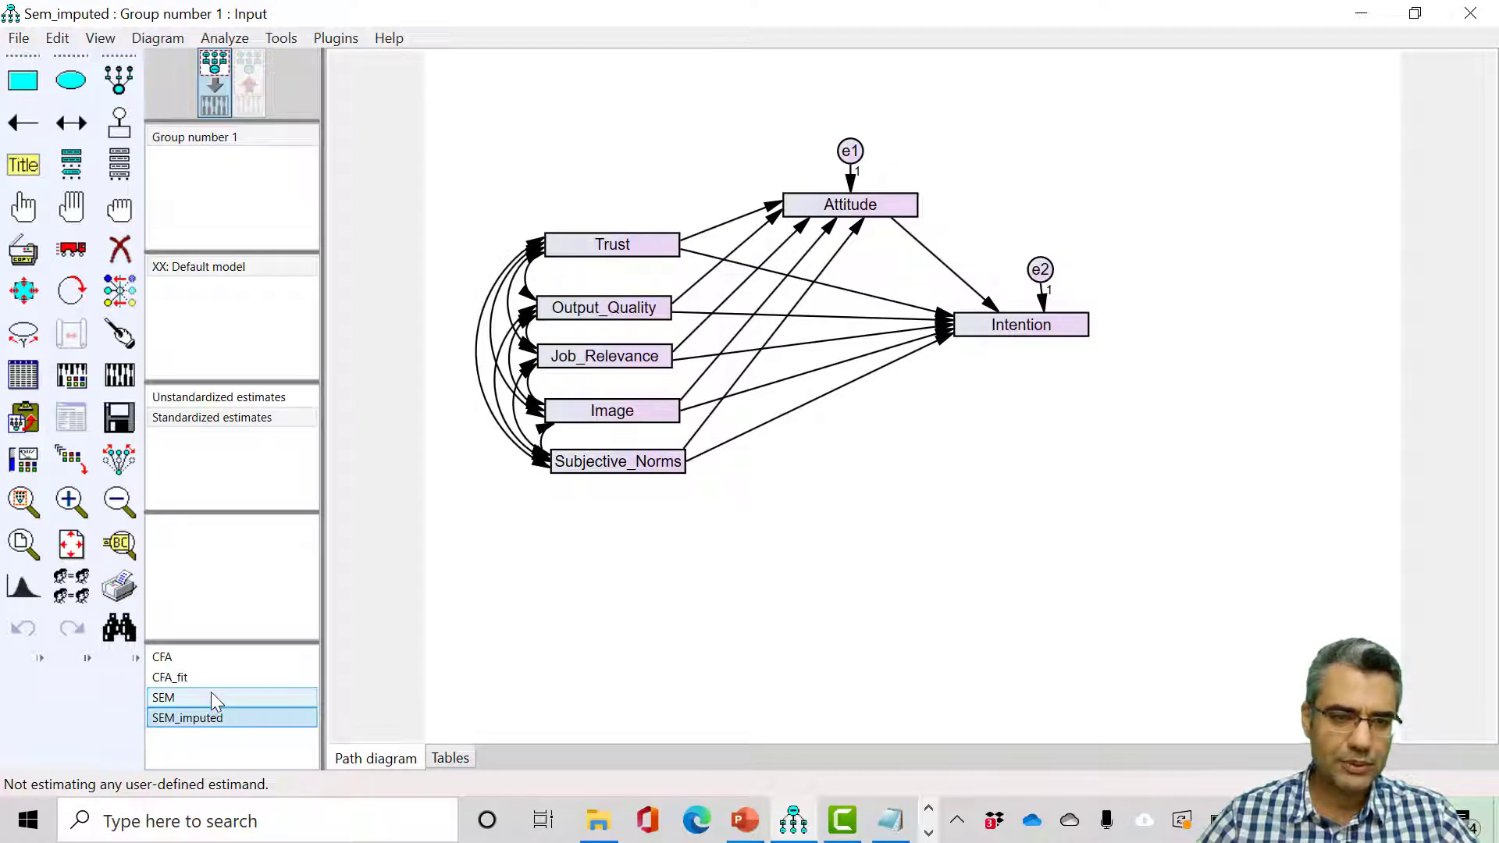
click(212, 677)
click(205, 718)
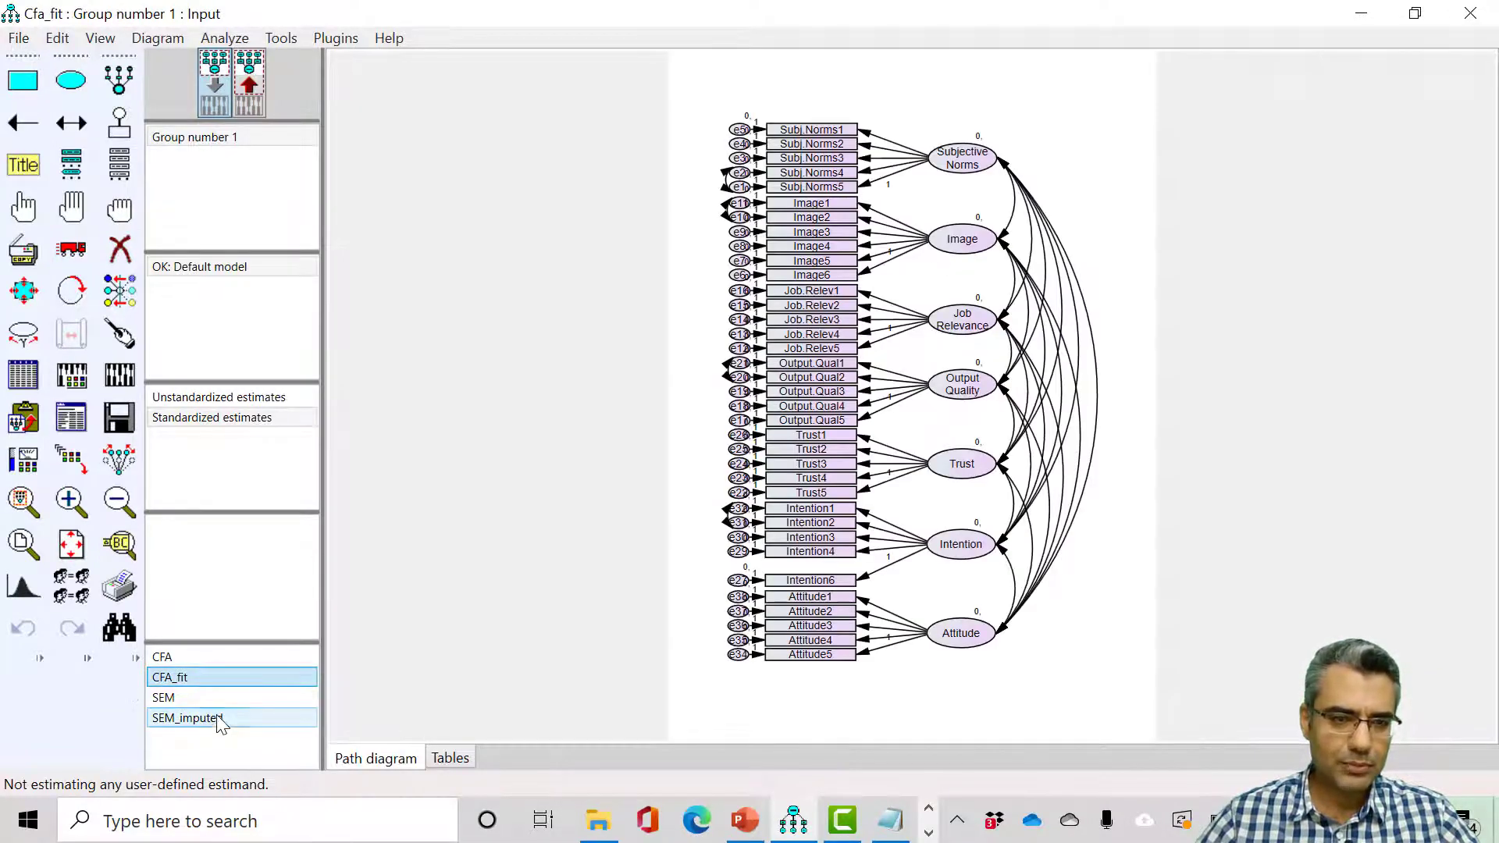
click(200, 699)
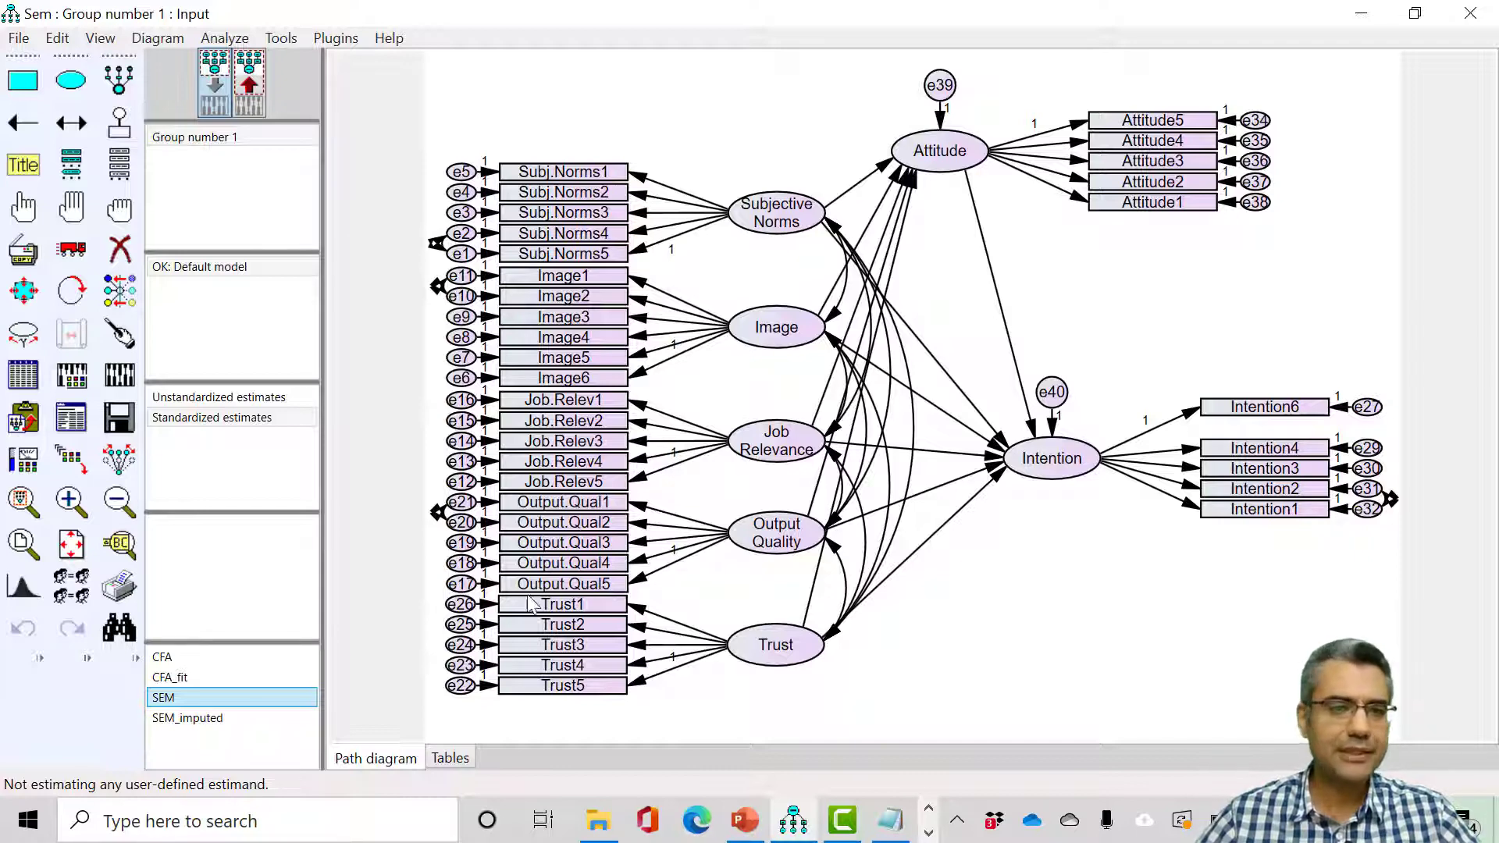
click(199, 718)
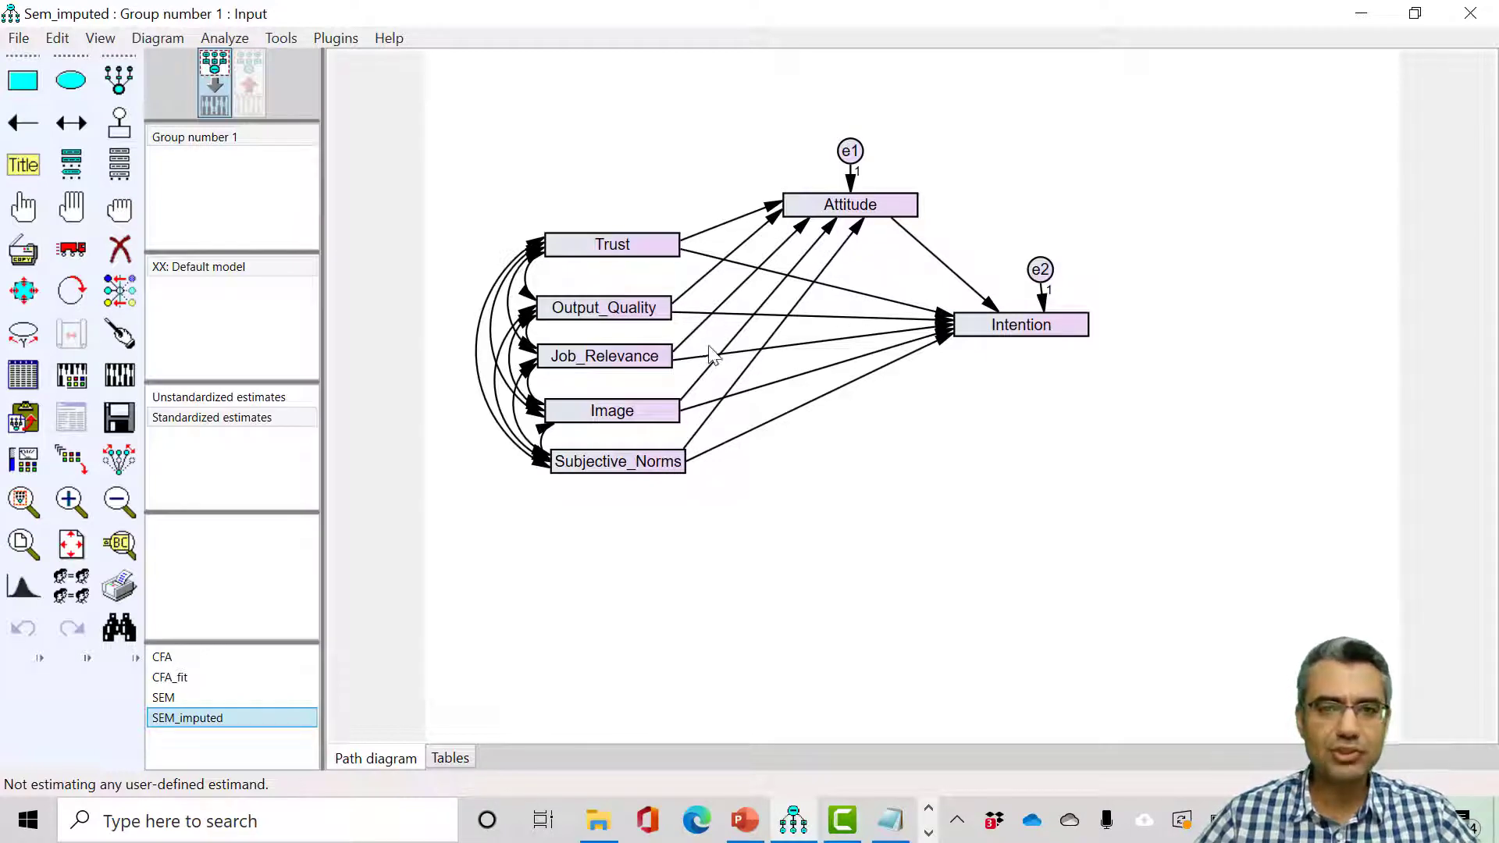
Request standardized estimates and squared multiple correlations in the analysis output
click(78, 381)
click(442, 199)
click(446, 246)
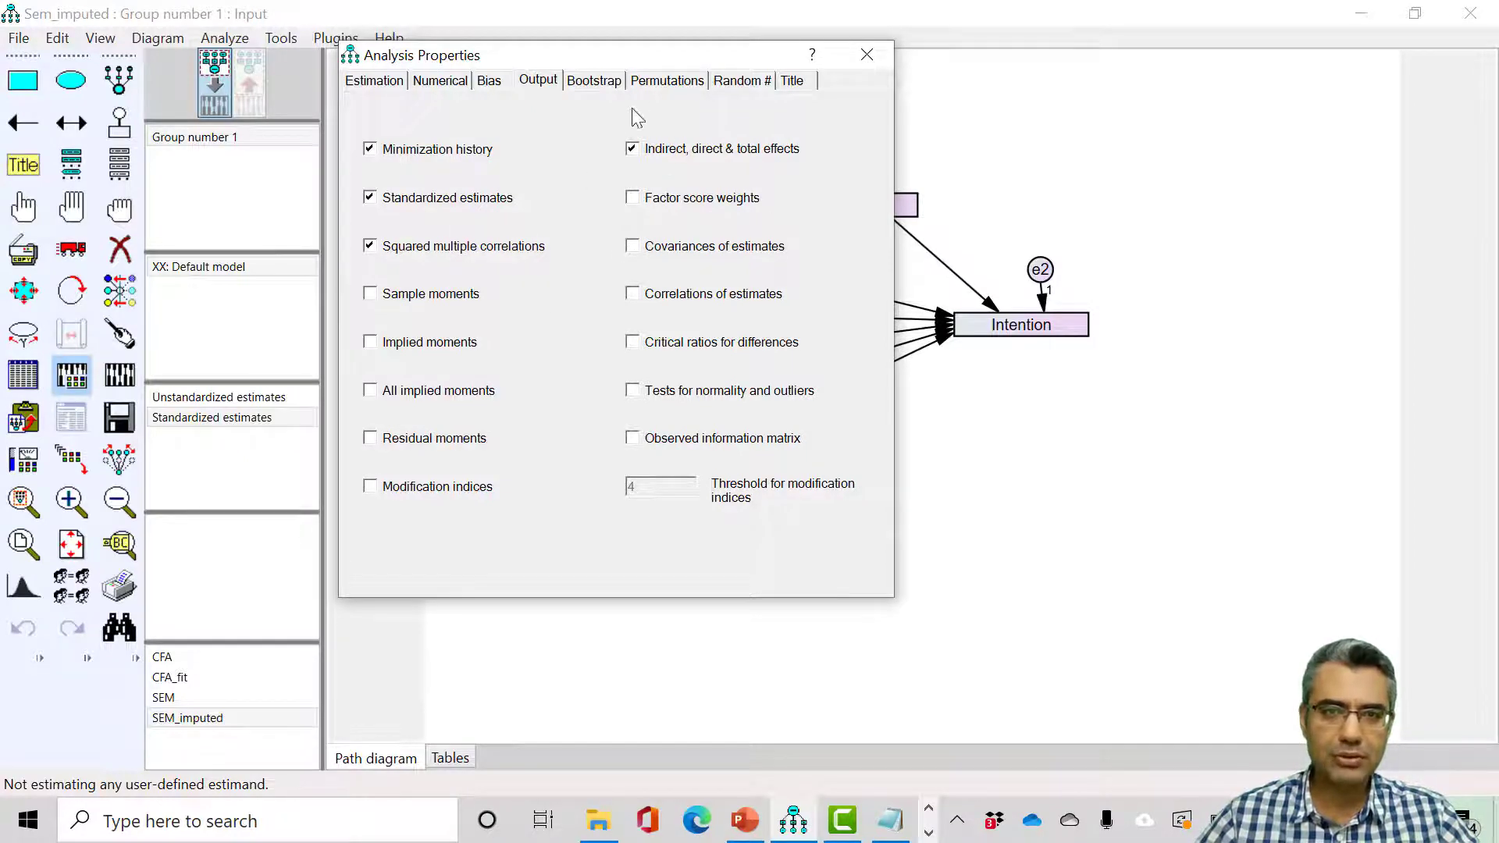
Enable 2000 bootstrap samples with 95% bias-corrected intervals and estimate the model
click(593, 80)
click(388, 149)
click(388, 245)
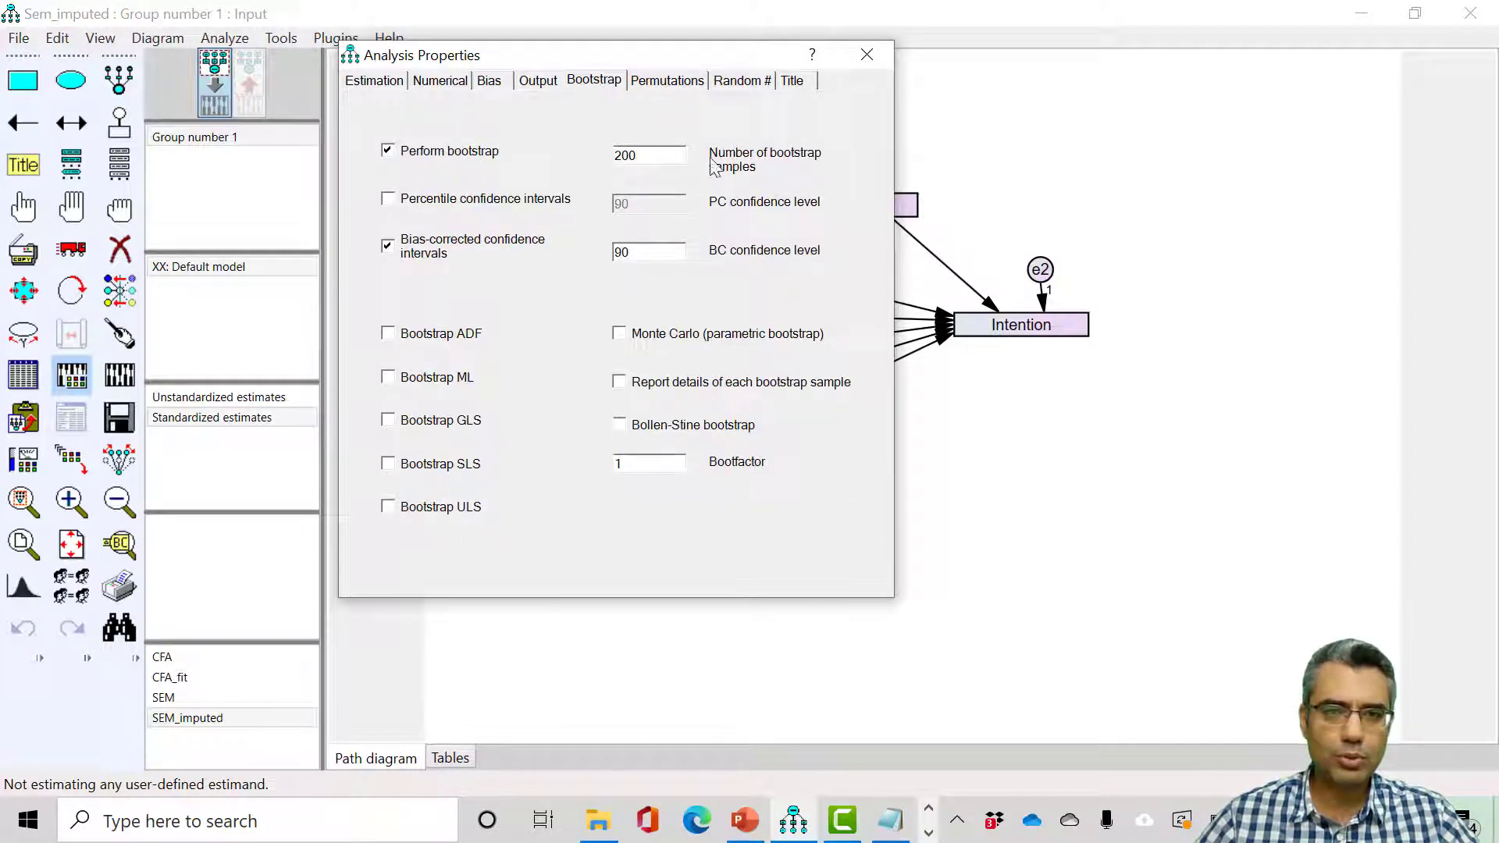
text(0)
click(656, 251)
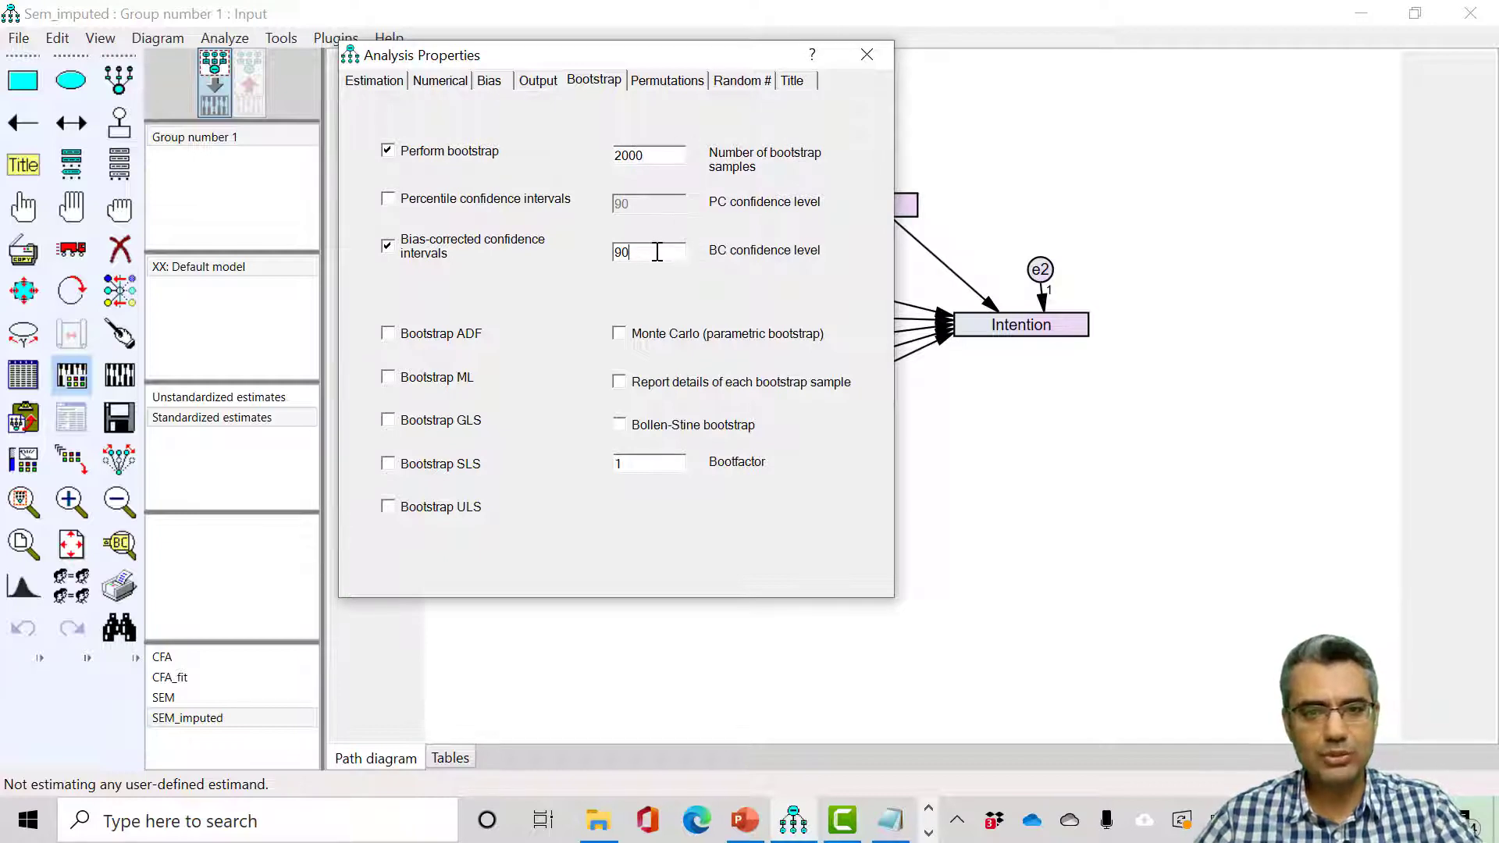
key(BackSpace)
text(5)
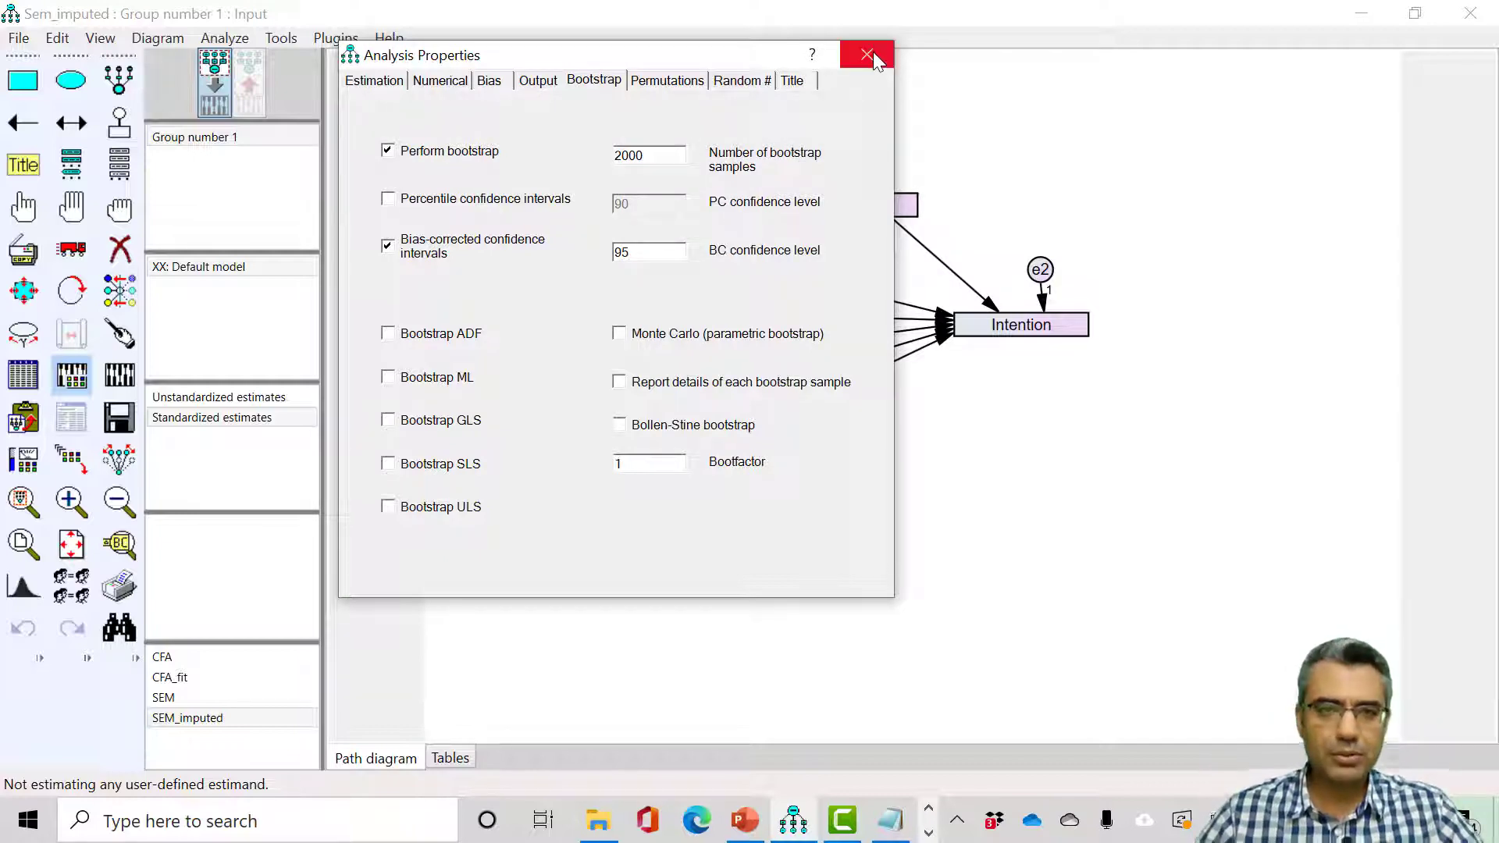
click(867, 54)
click(121, 375)
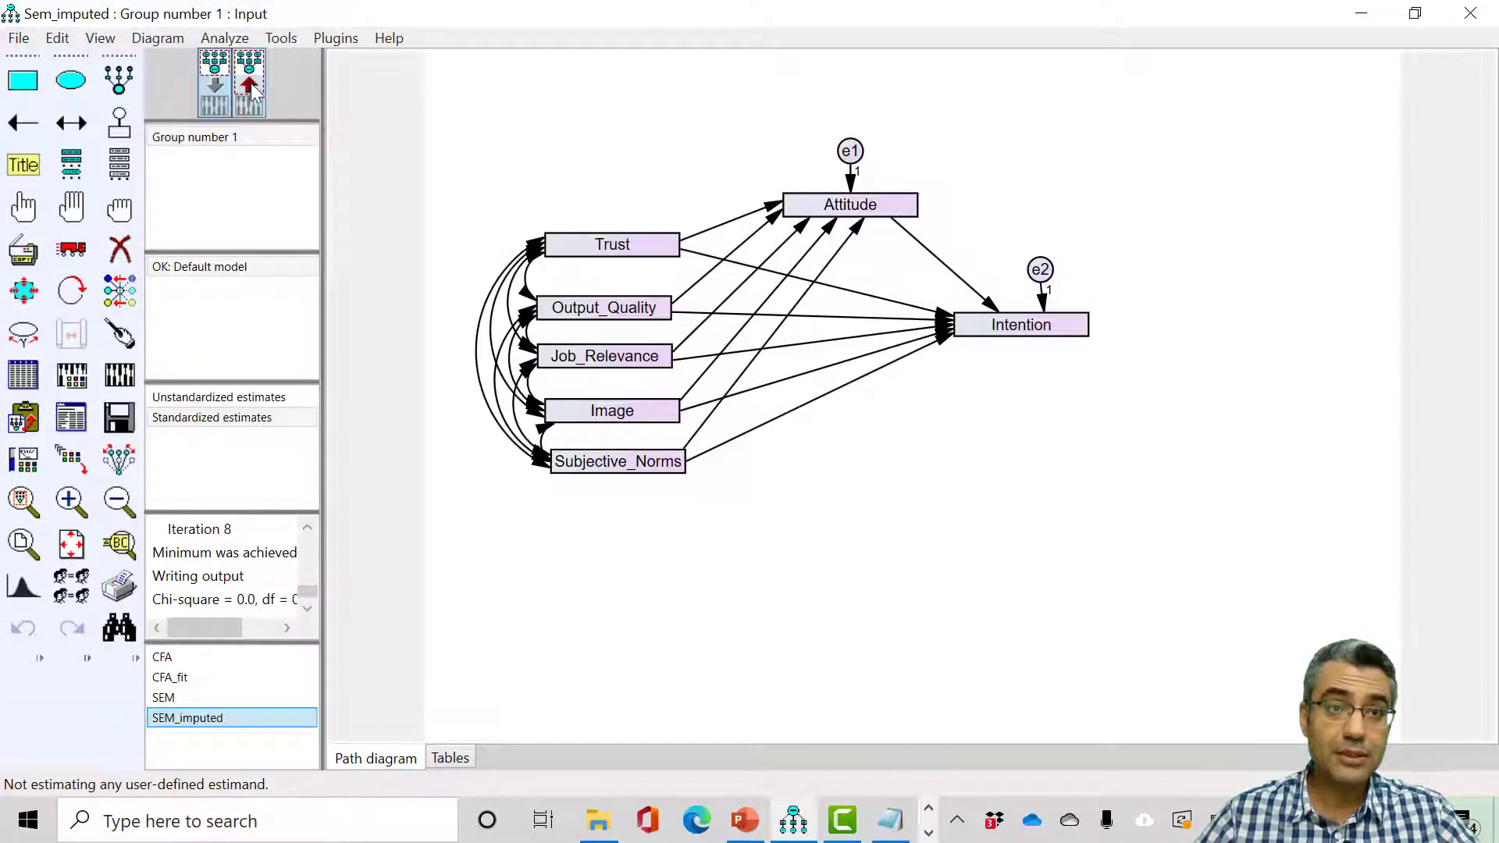
Show the standardized estimates on the diagram and open the Amos text output
click(251, 82)
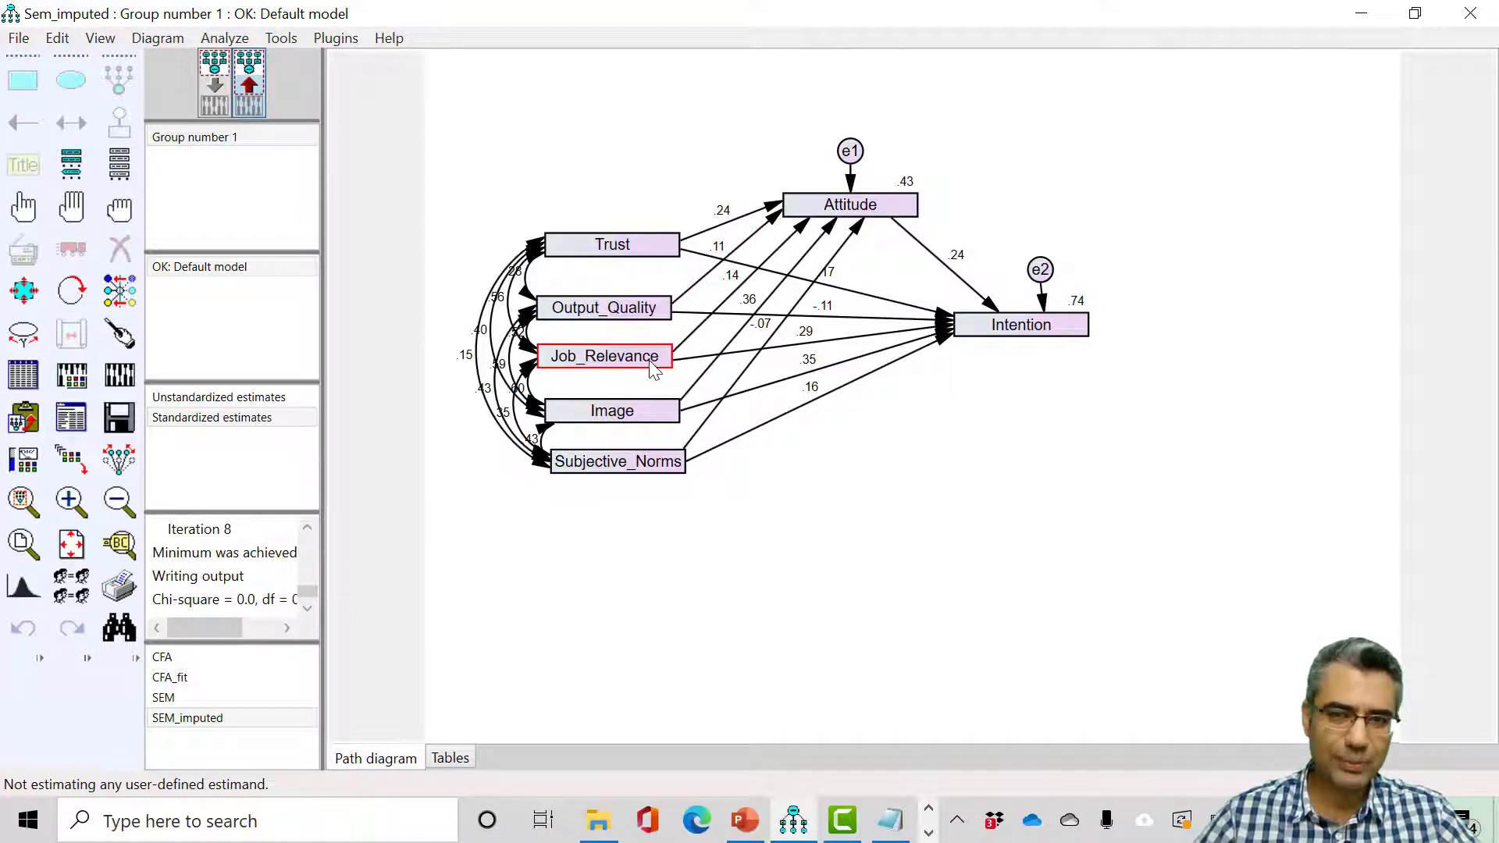
click(71, 418)
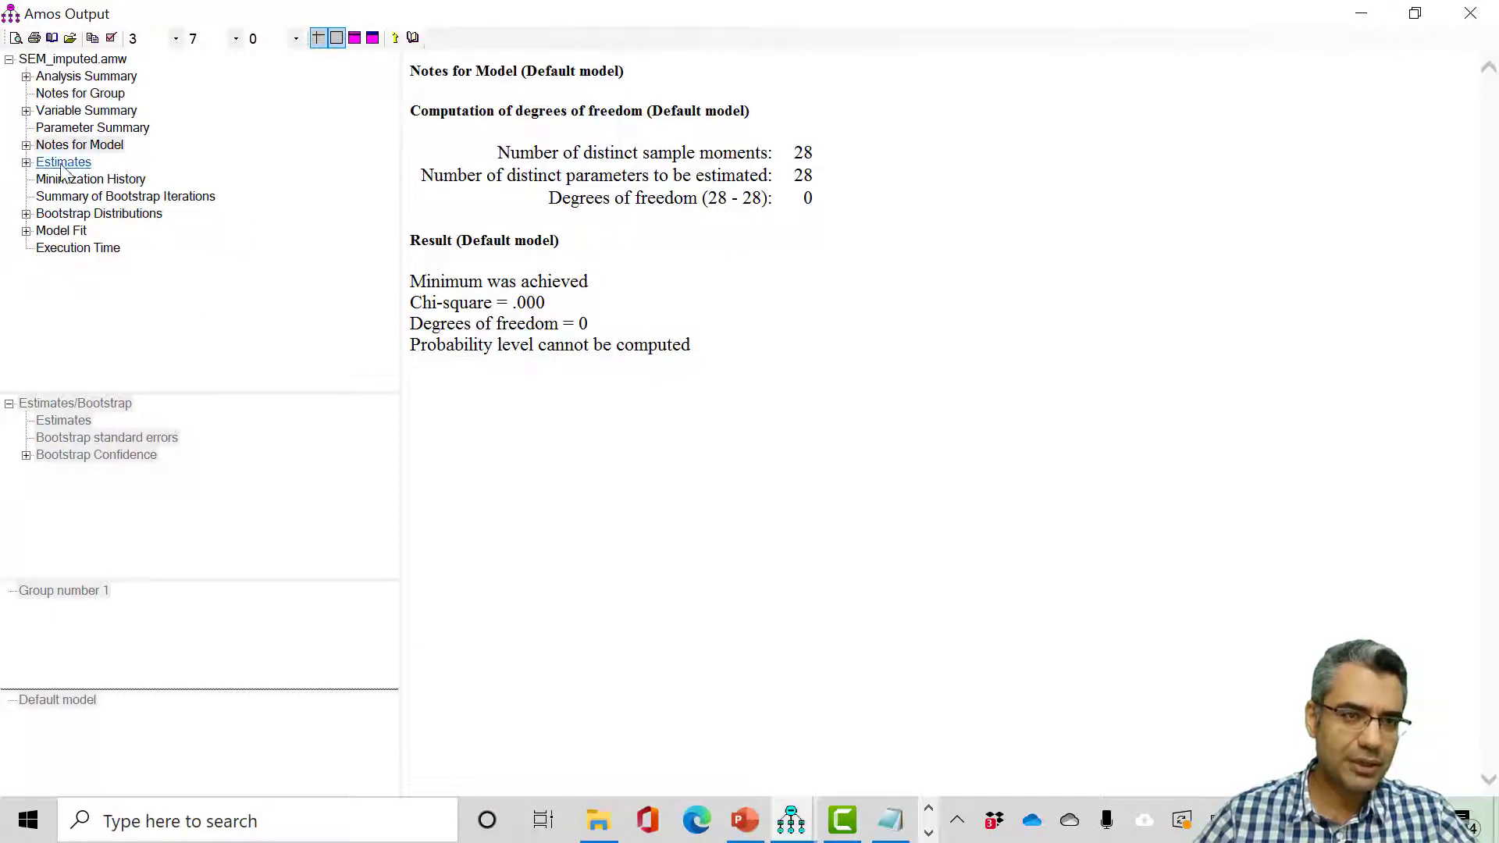
View two-tailed BC significance of total effects, noting Image and Subjective_Norms to Intention
click(25, 162)
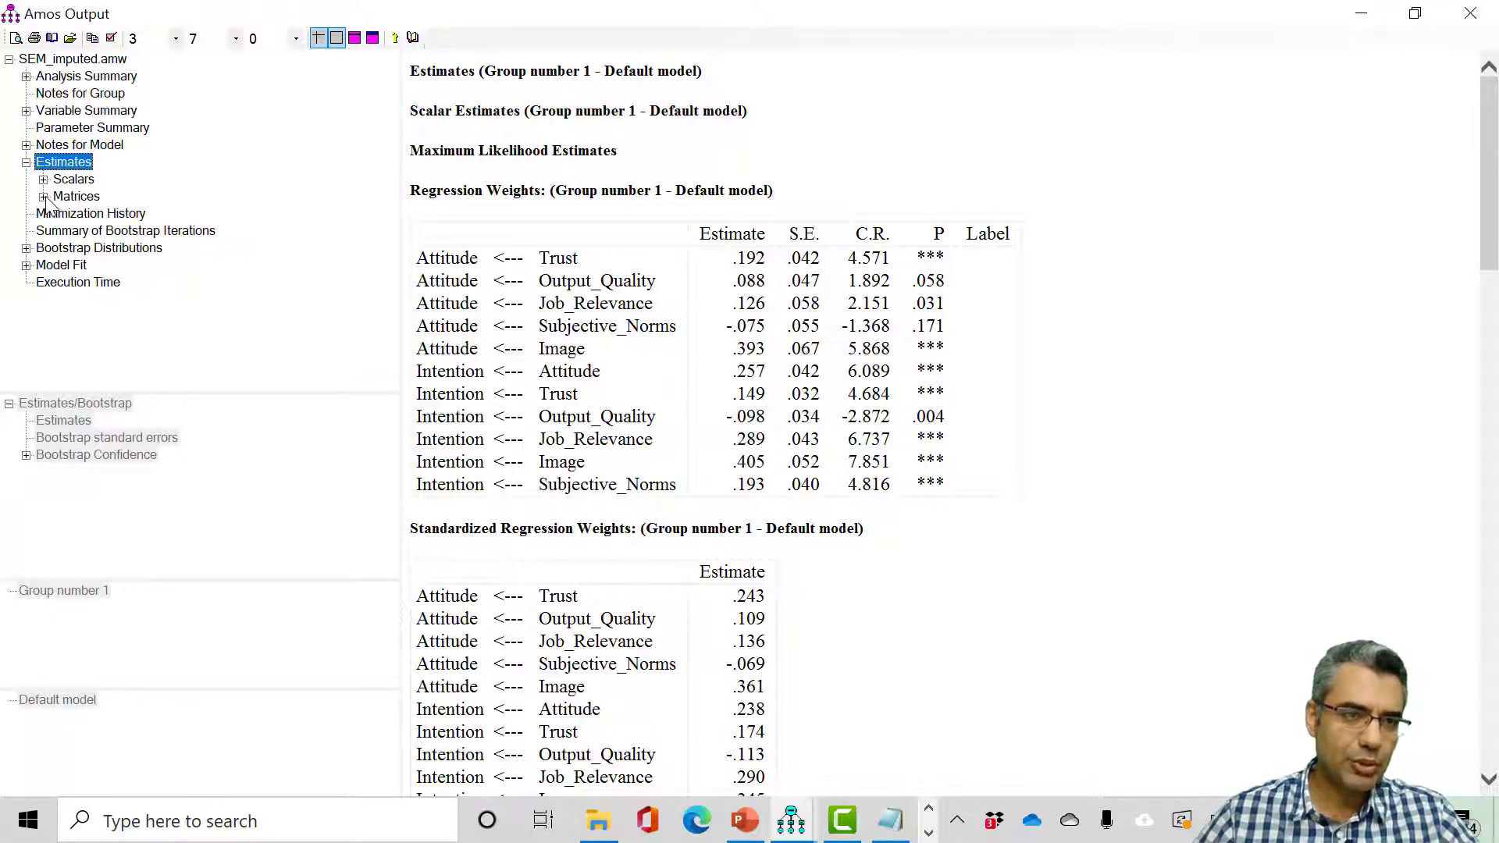
click(43, 196)
click(104, 214)
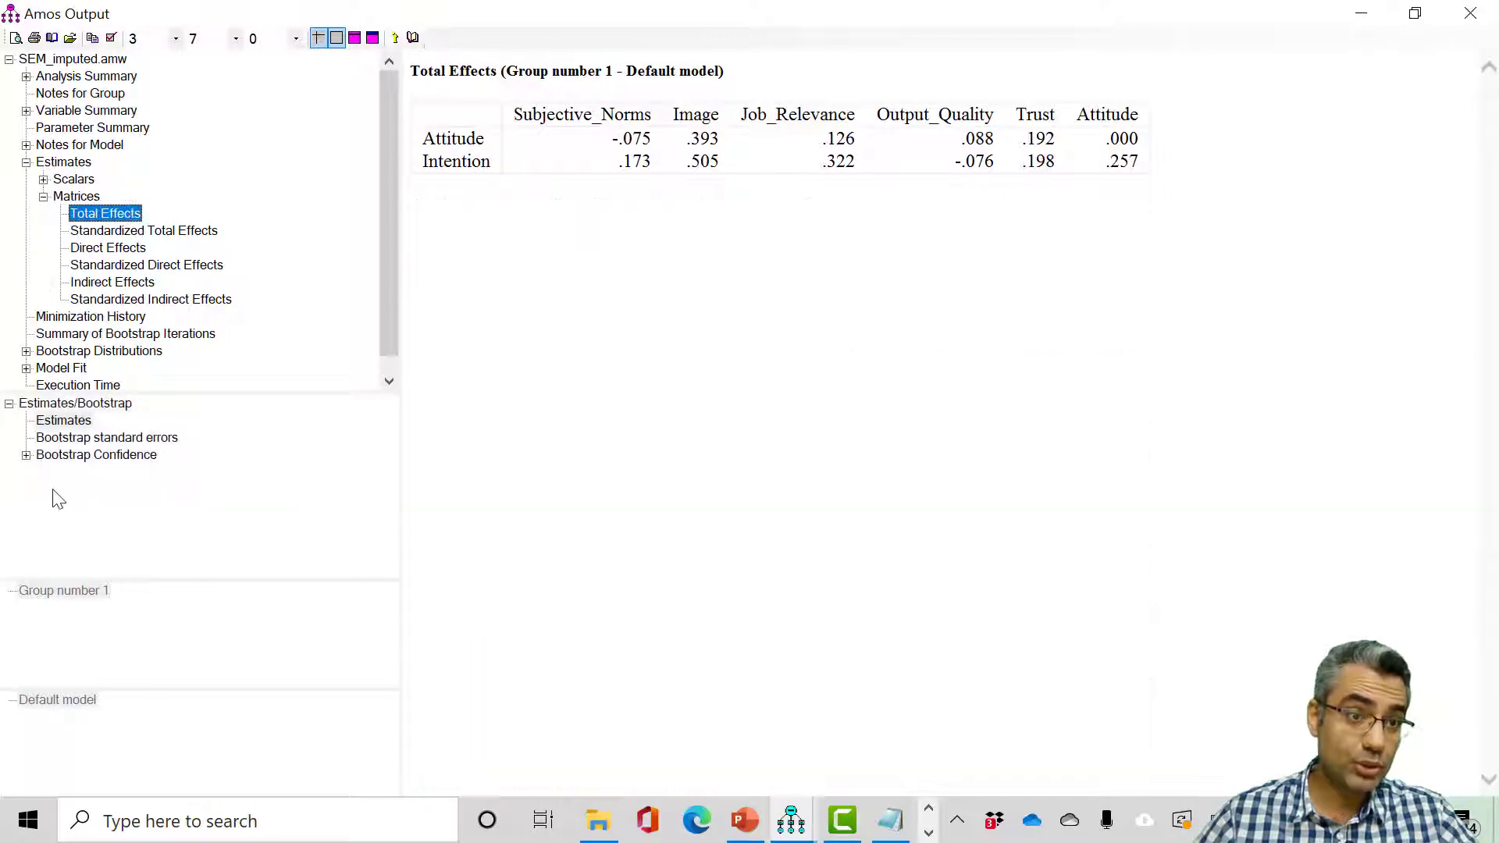
click(26, 455)
click(151, 524)
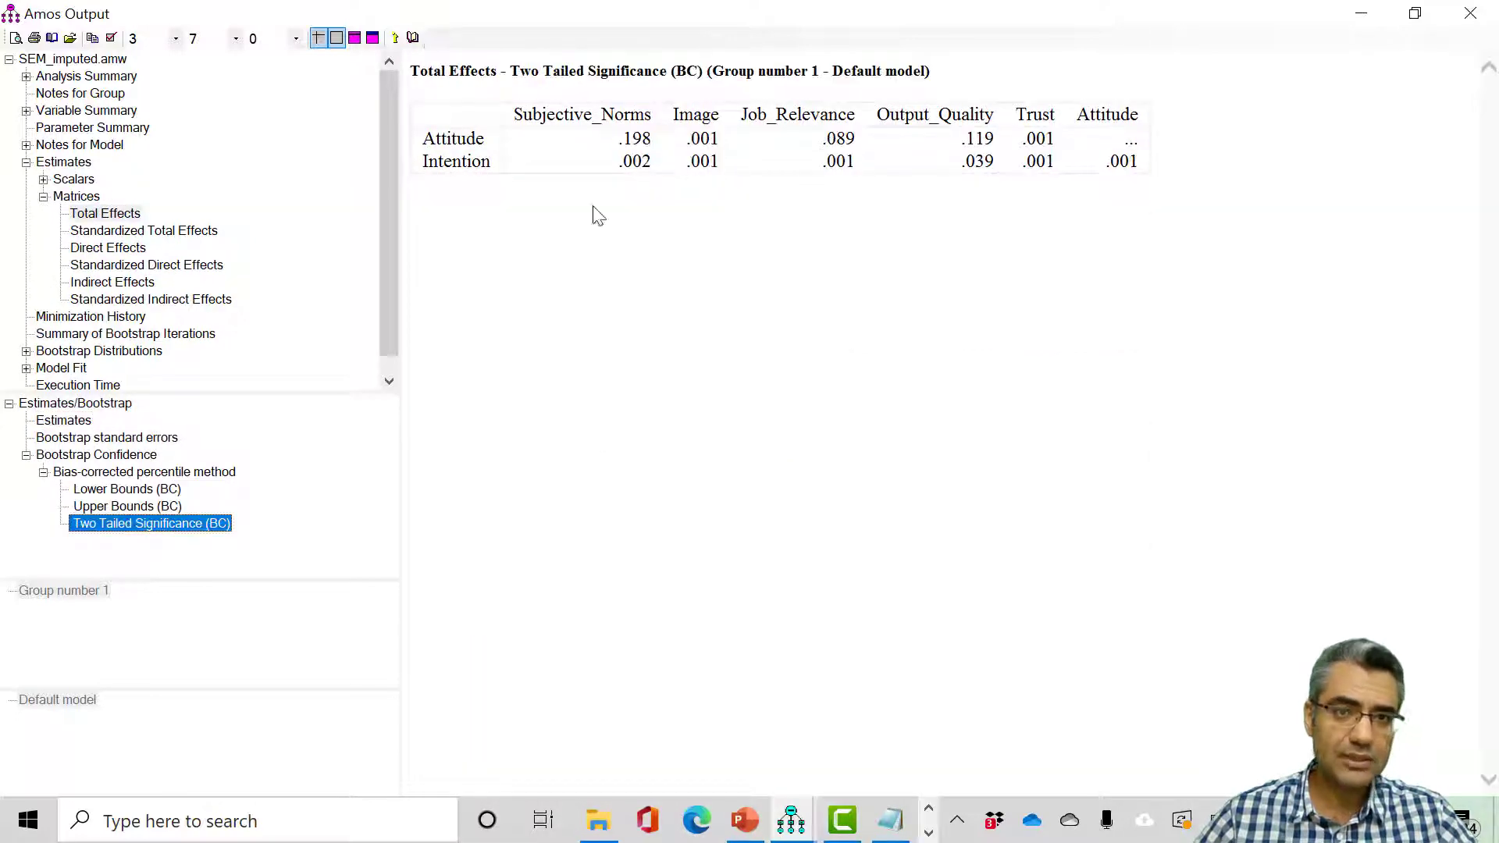
click(702, 162)
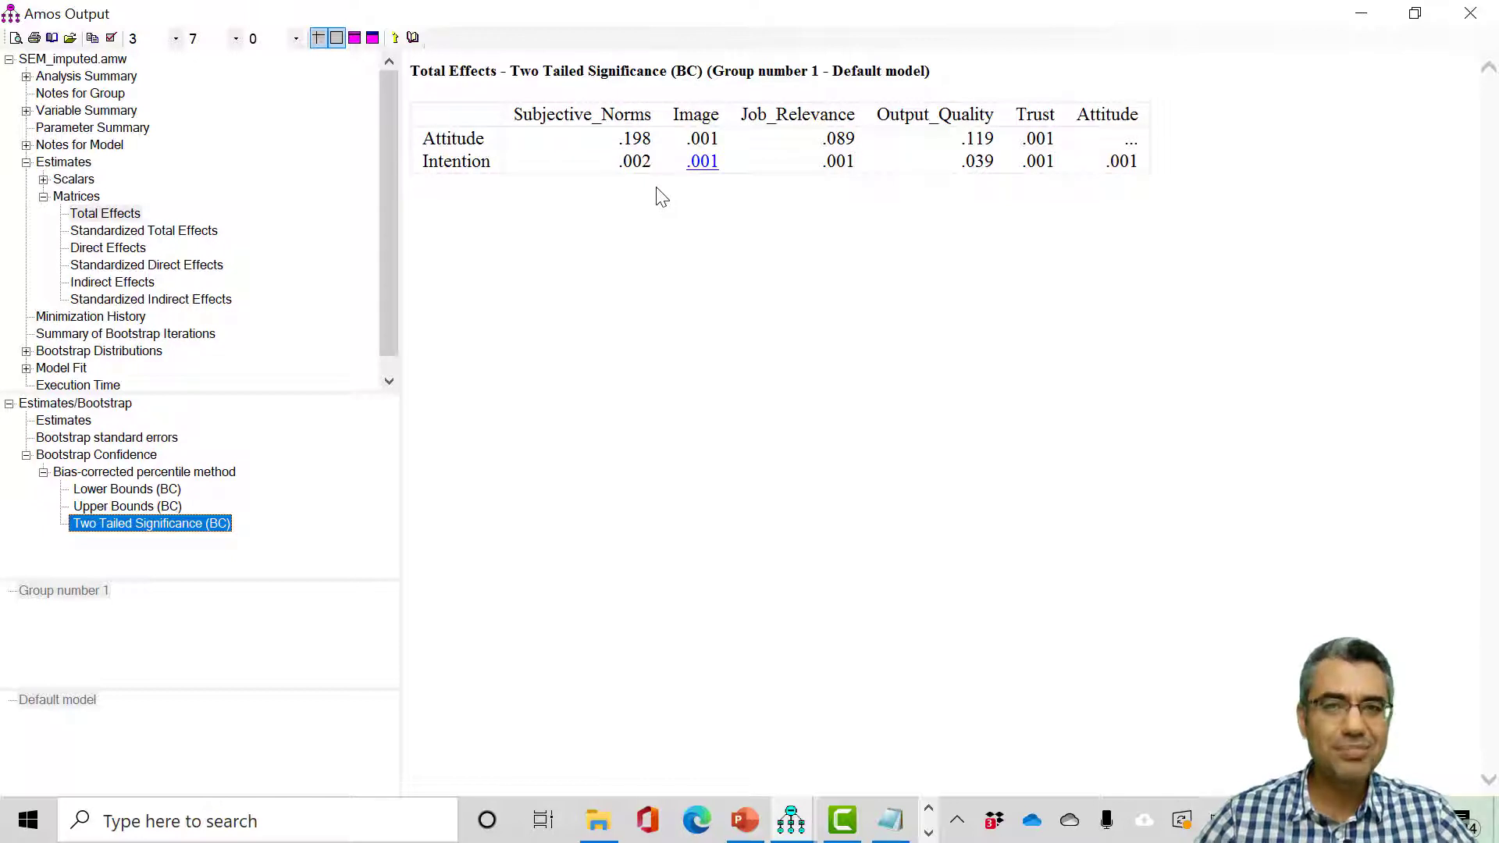
click(635, 162)
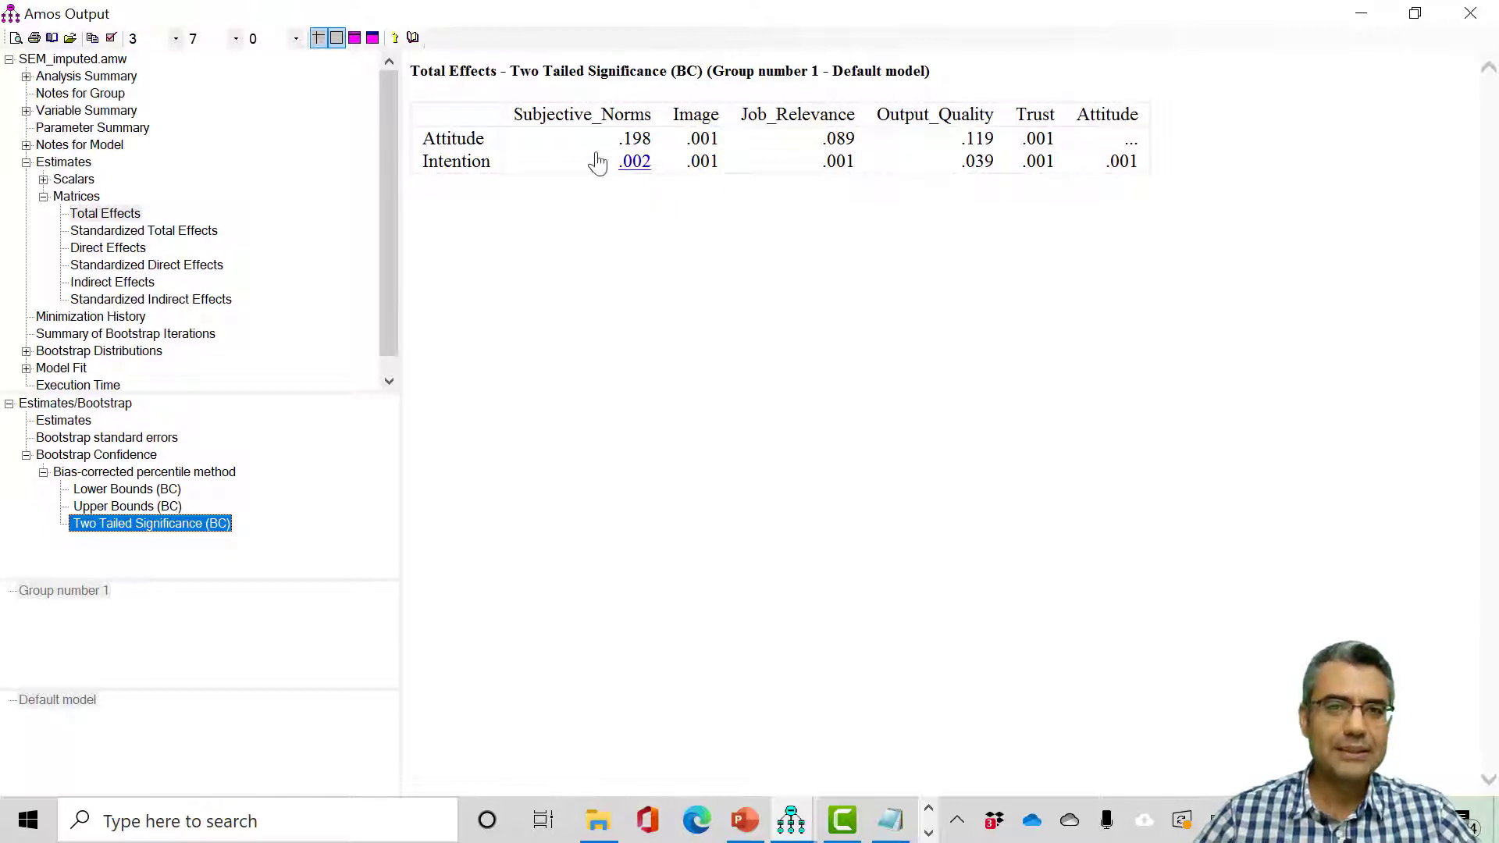
View BC significance of the indirect and standardized indirect effects on Intention
click(112, 283)
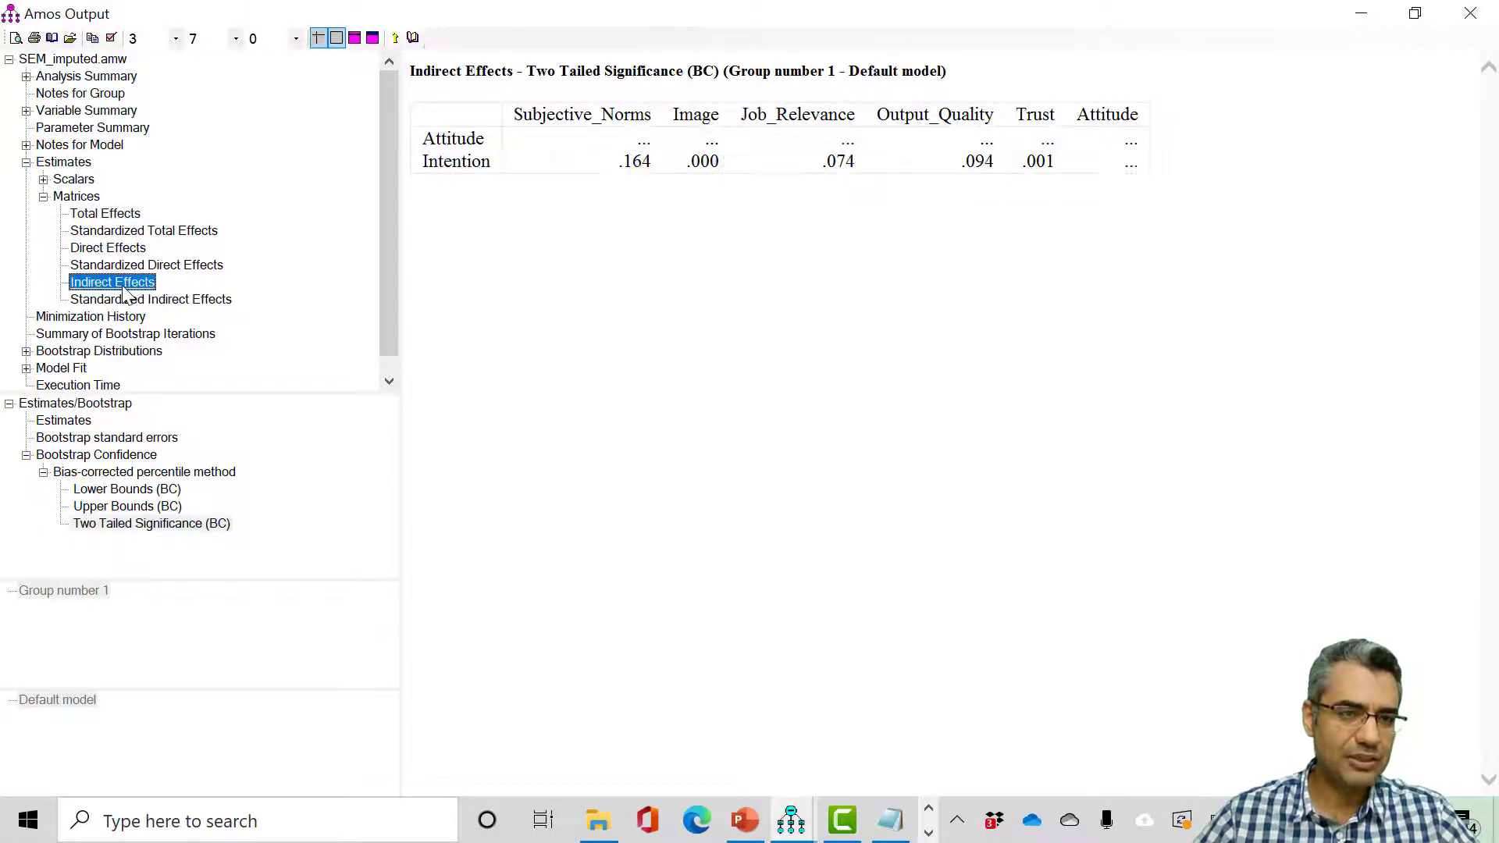
click(123, 524)
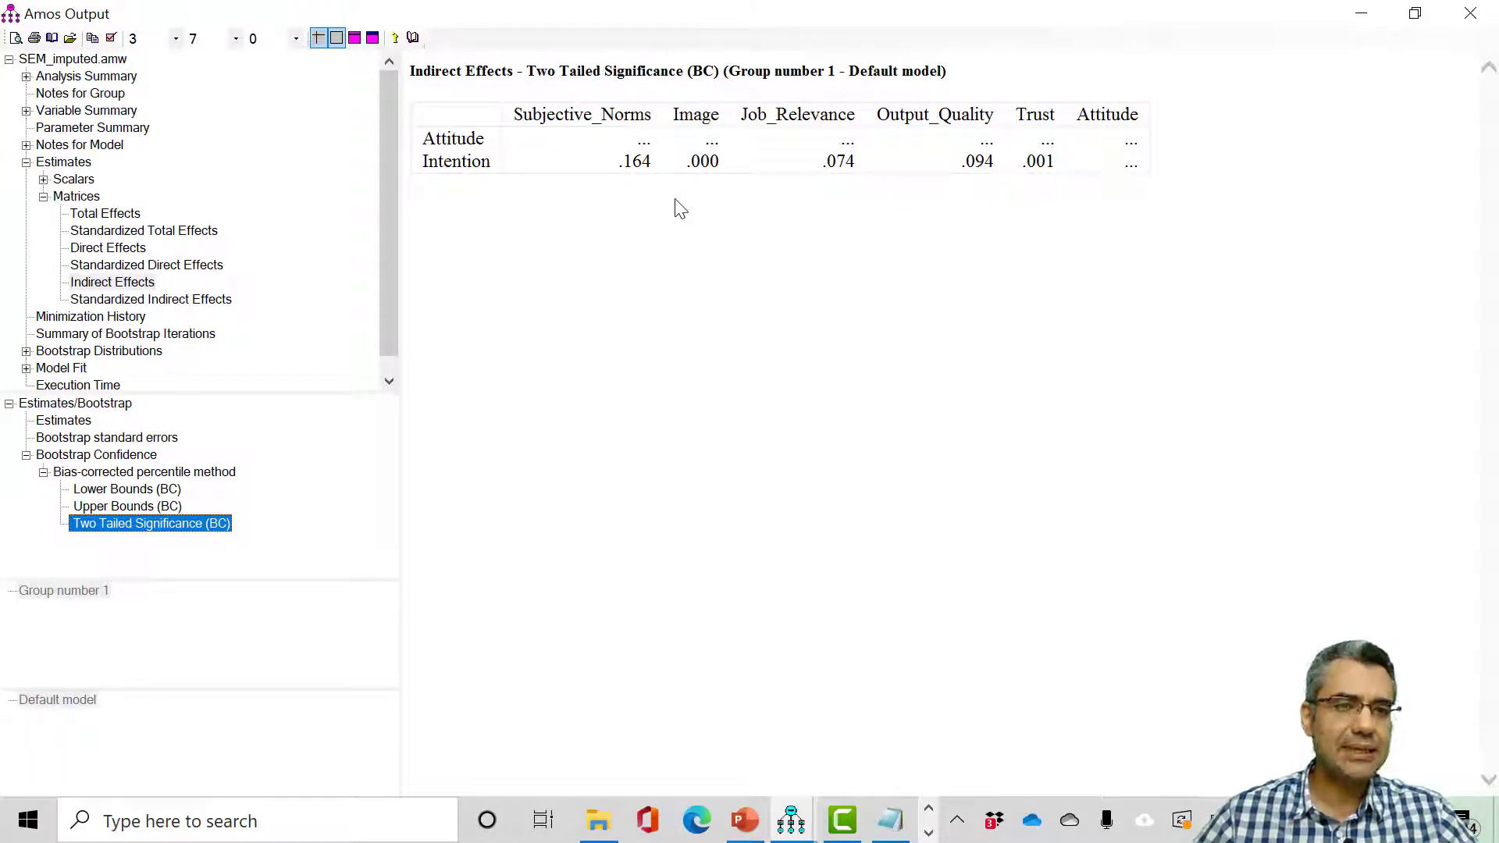
click(151, 298)
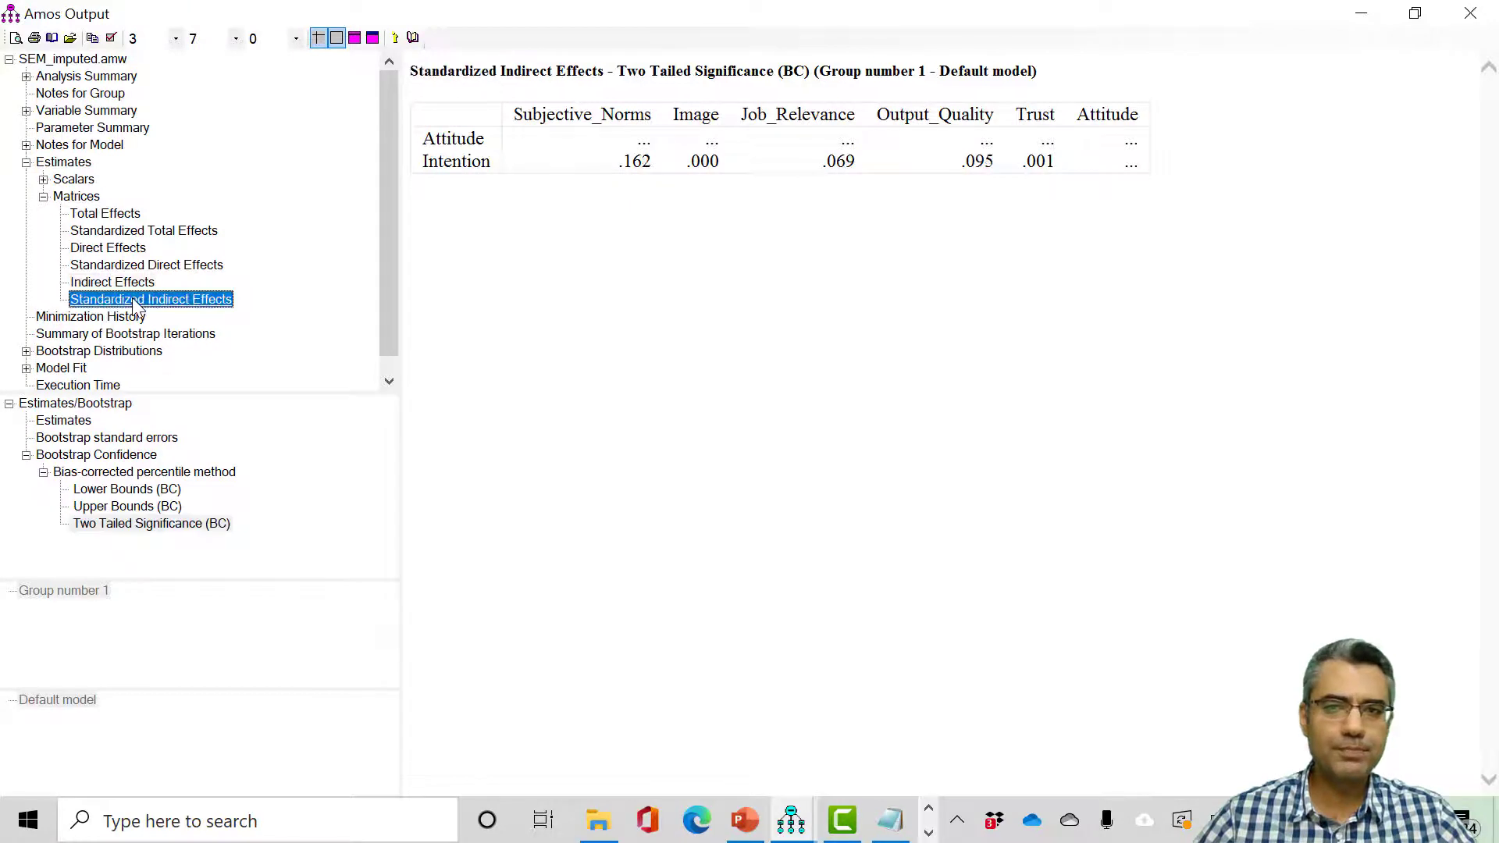
click(153, 523)
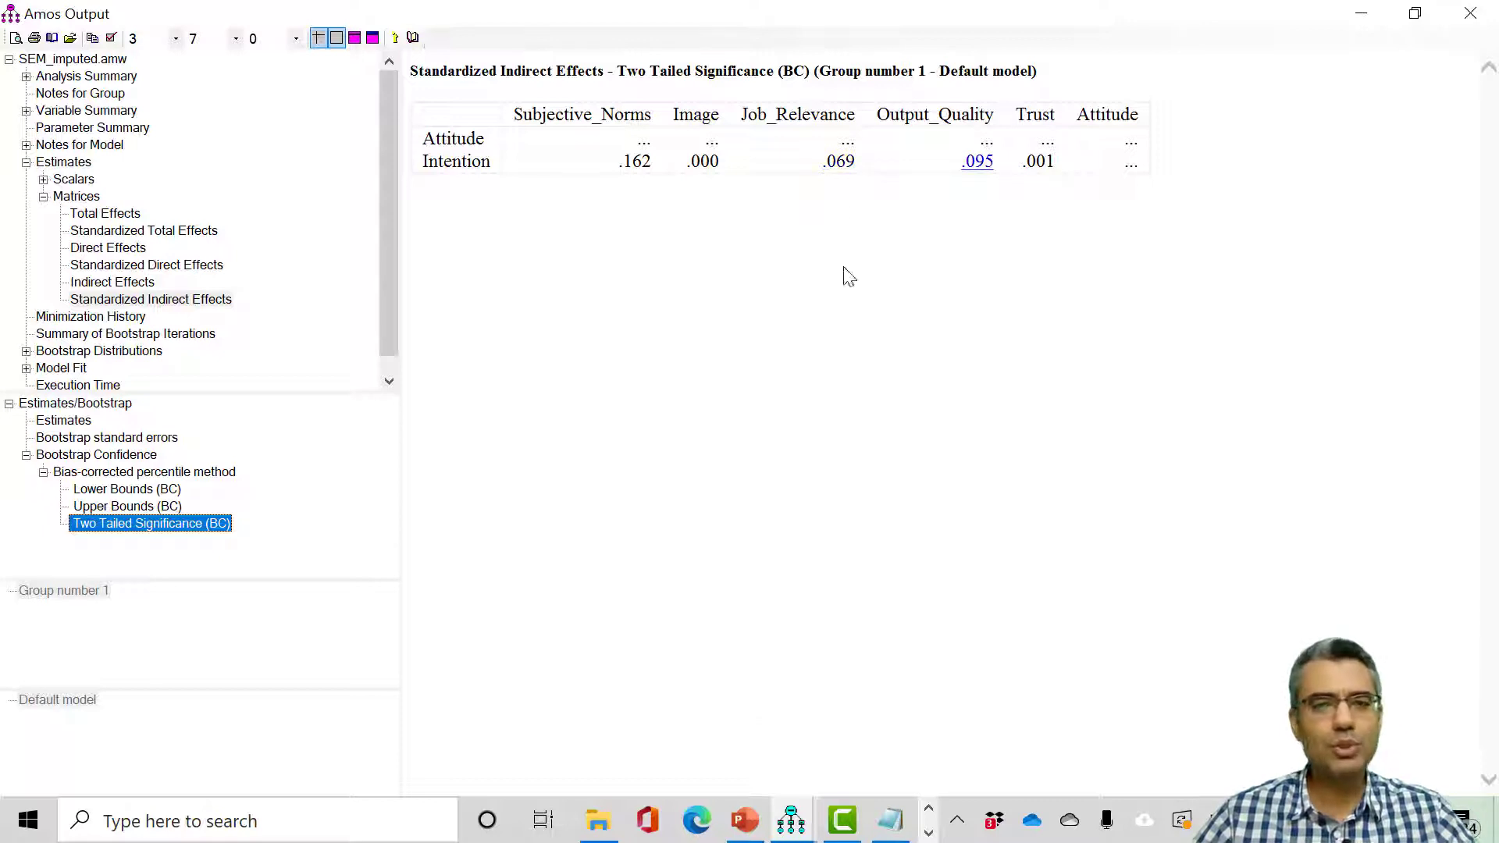
Alt+Tab between Amos Output and the path diagram, ending on the diagram
key(alt+Tab)
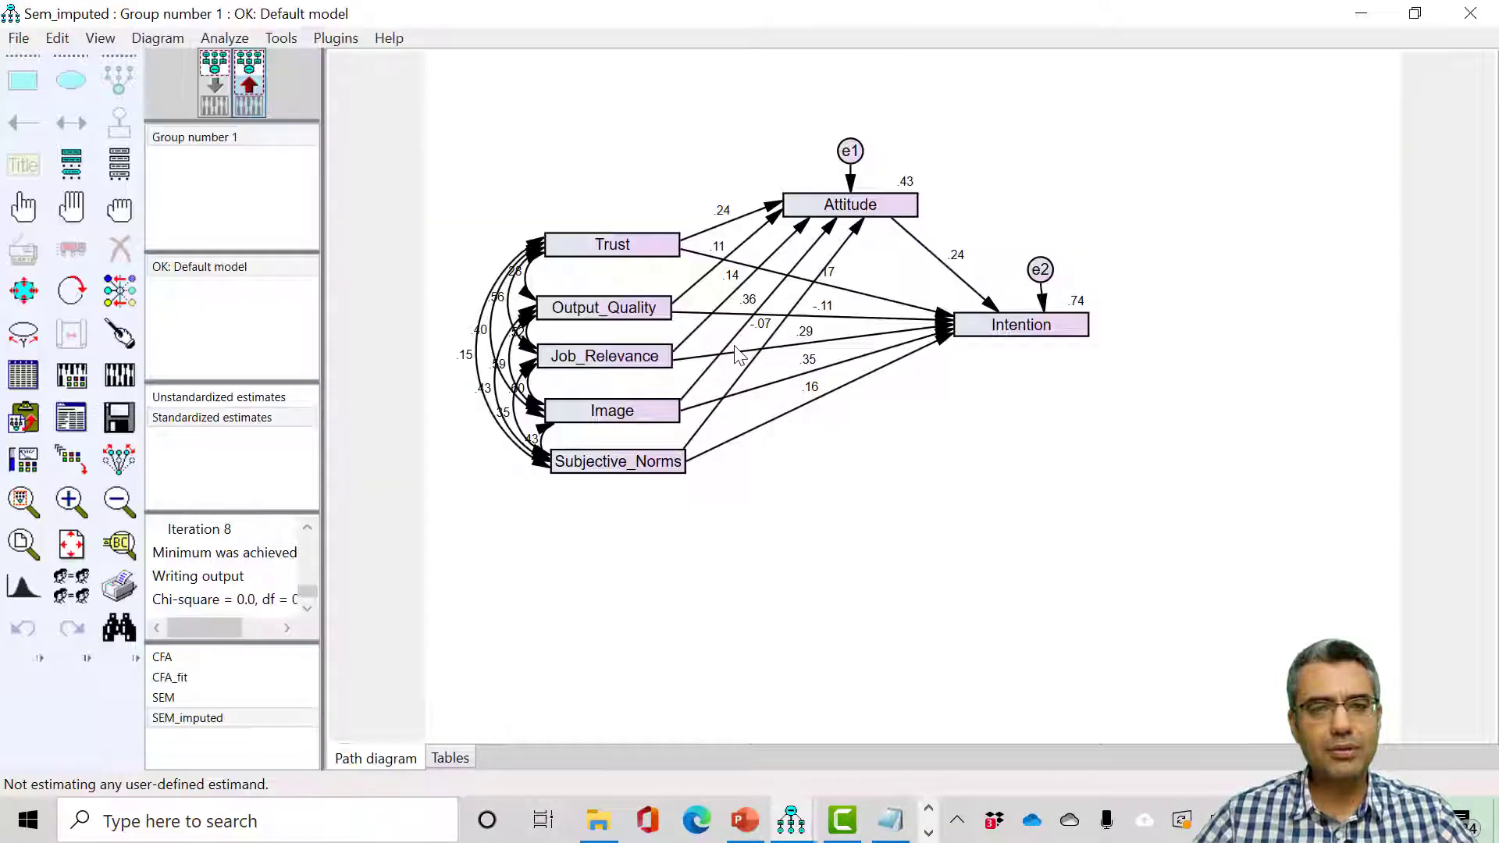
key(alt+Tab)
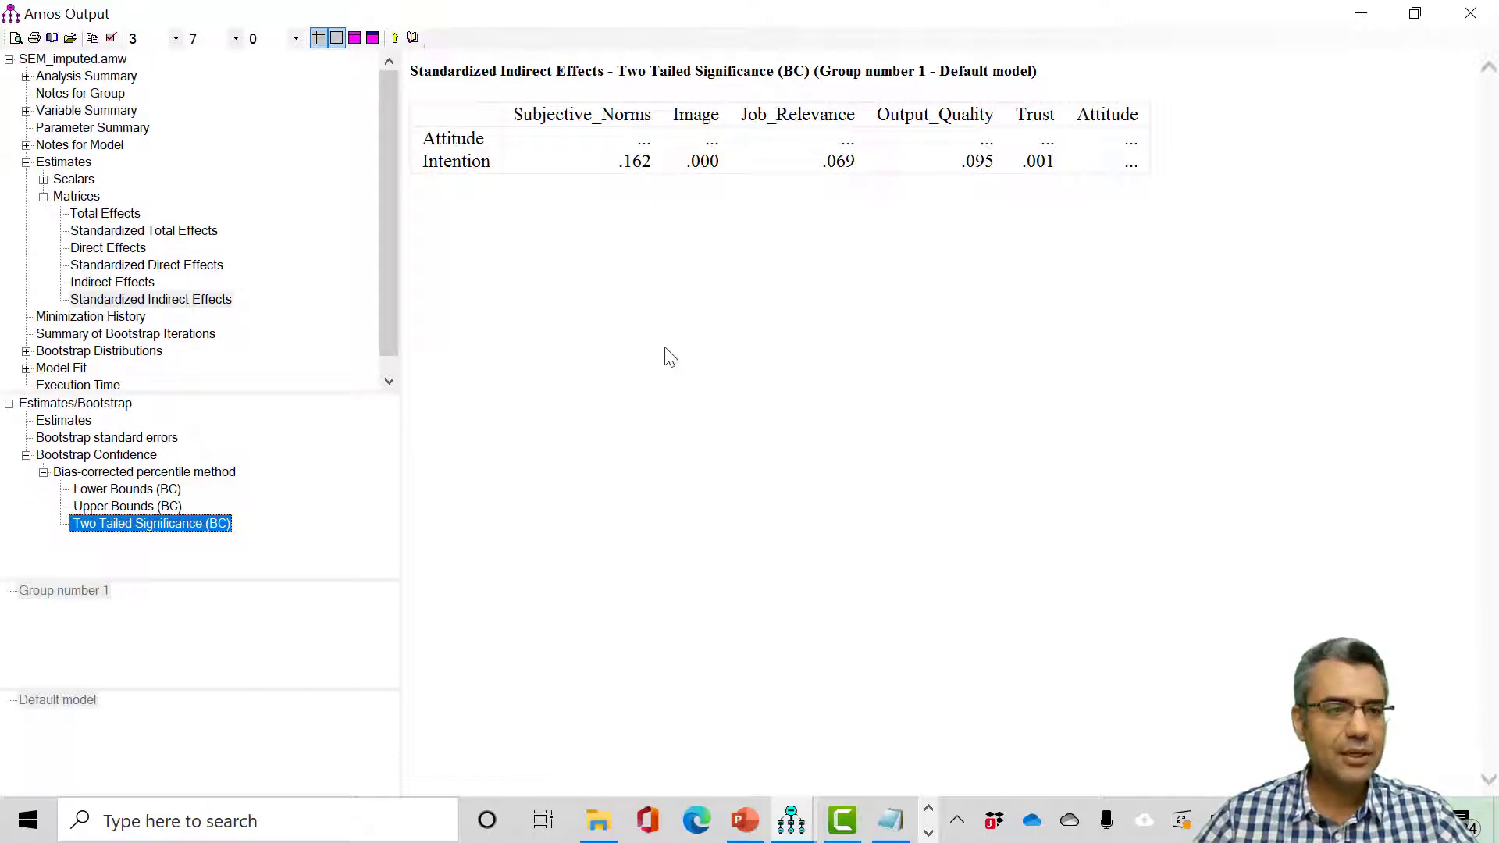
key(alt+Tab)
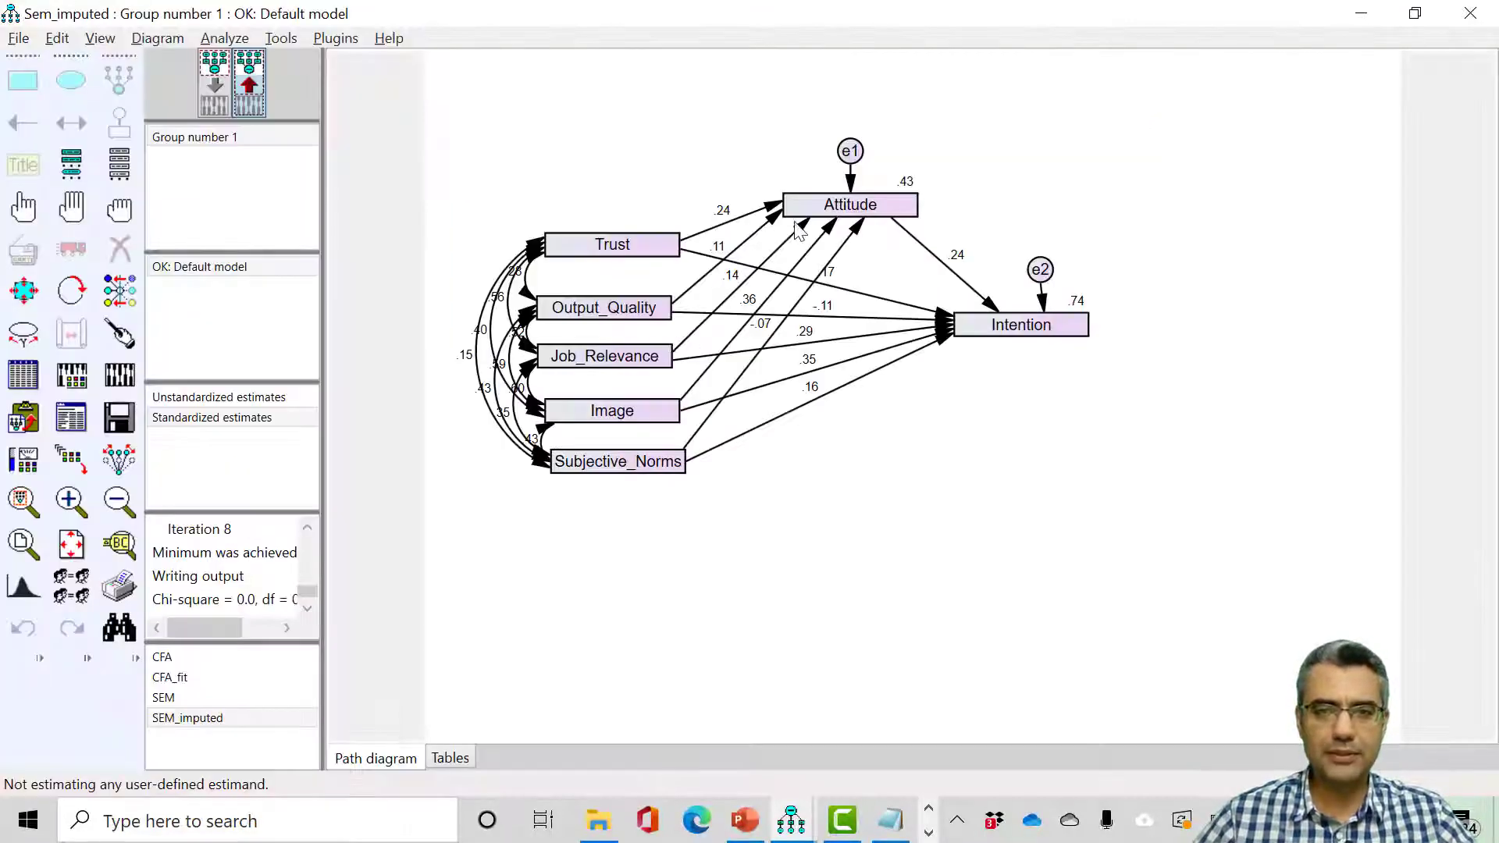